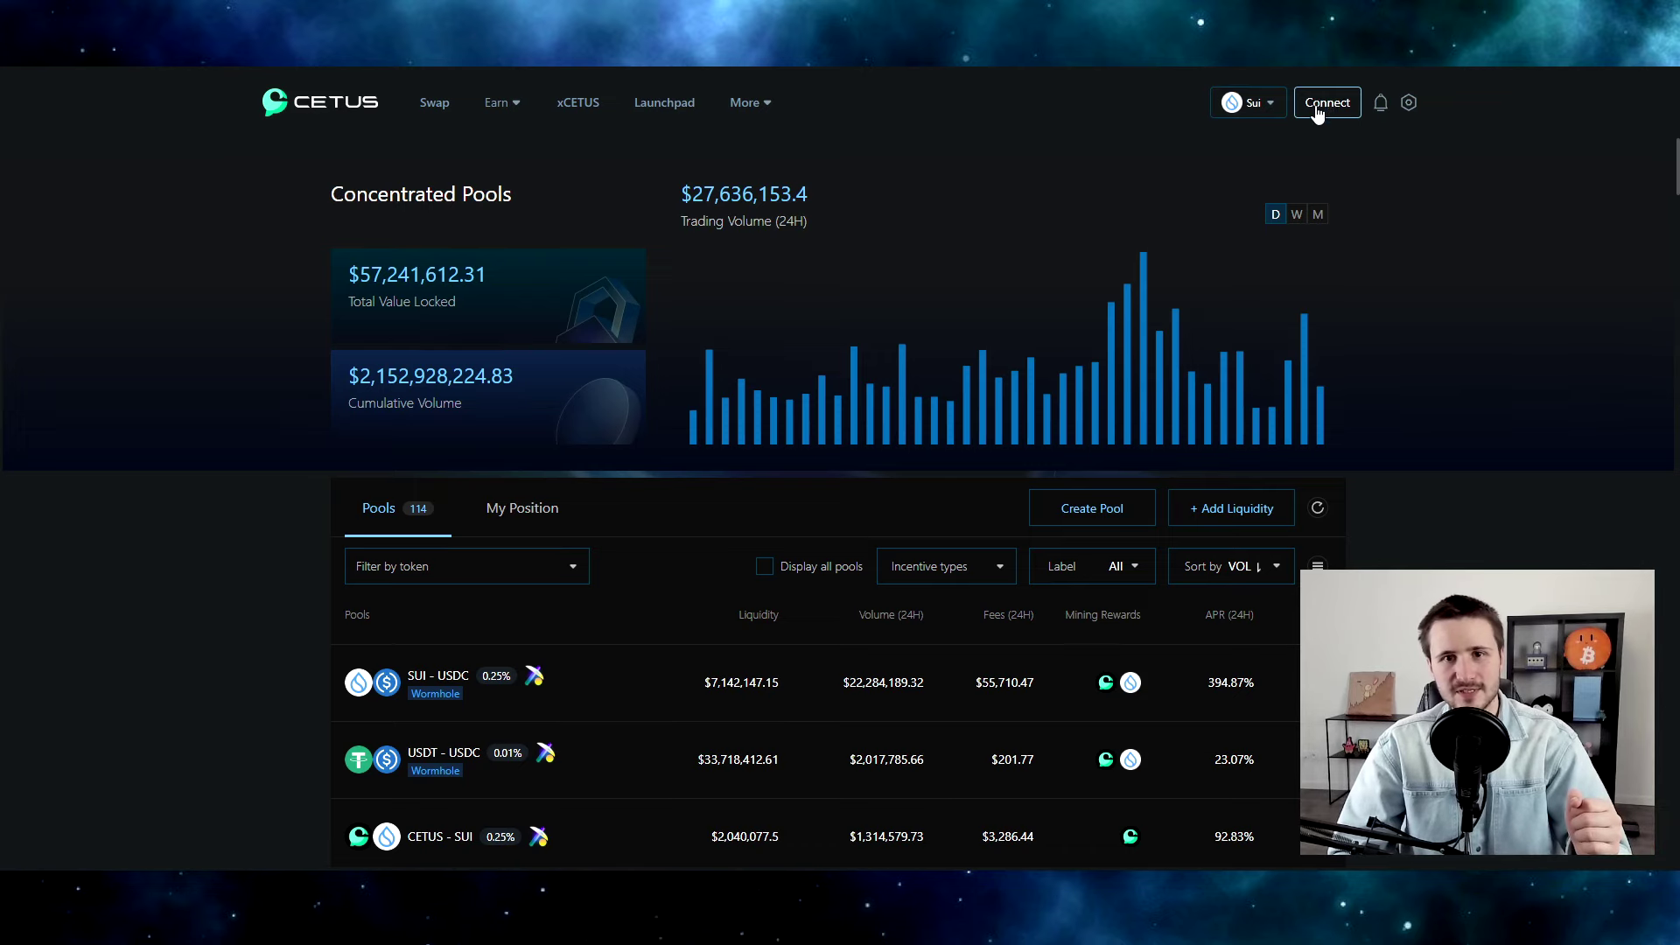
Step: Connect the Sui Wallet to Cetus, approving access for the Ledger account only
{"action": "left_click", "coordinate": [1326, 103]}
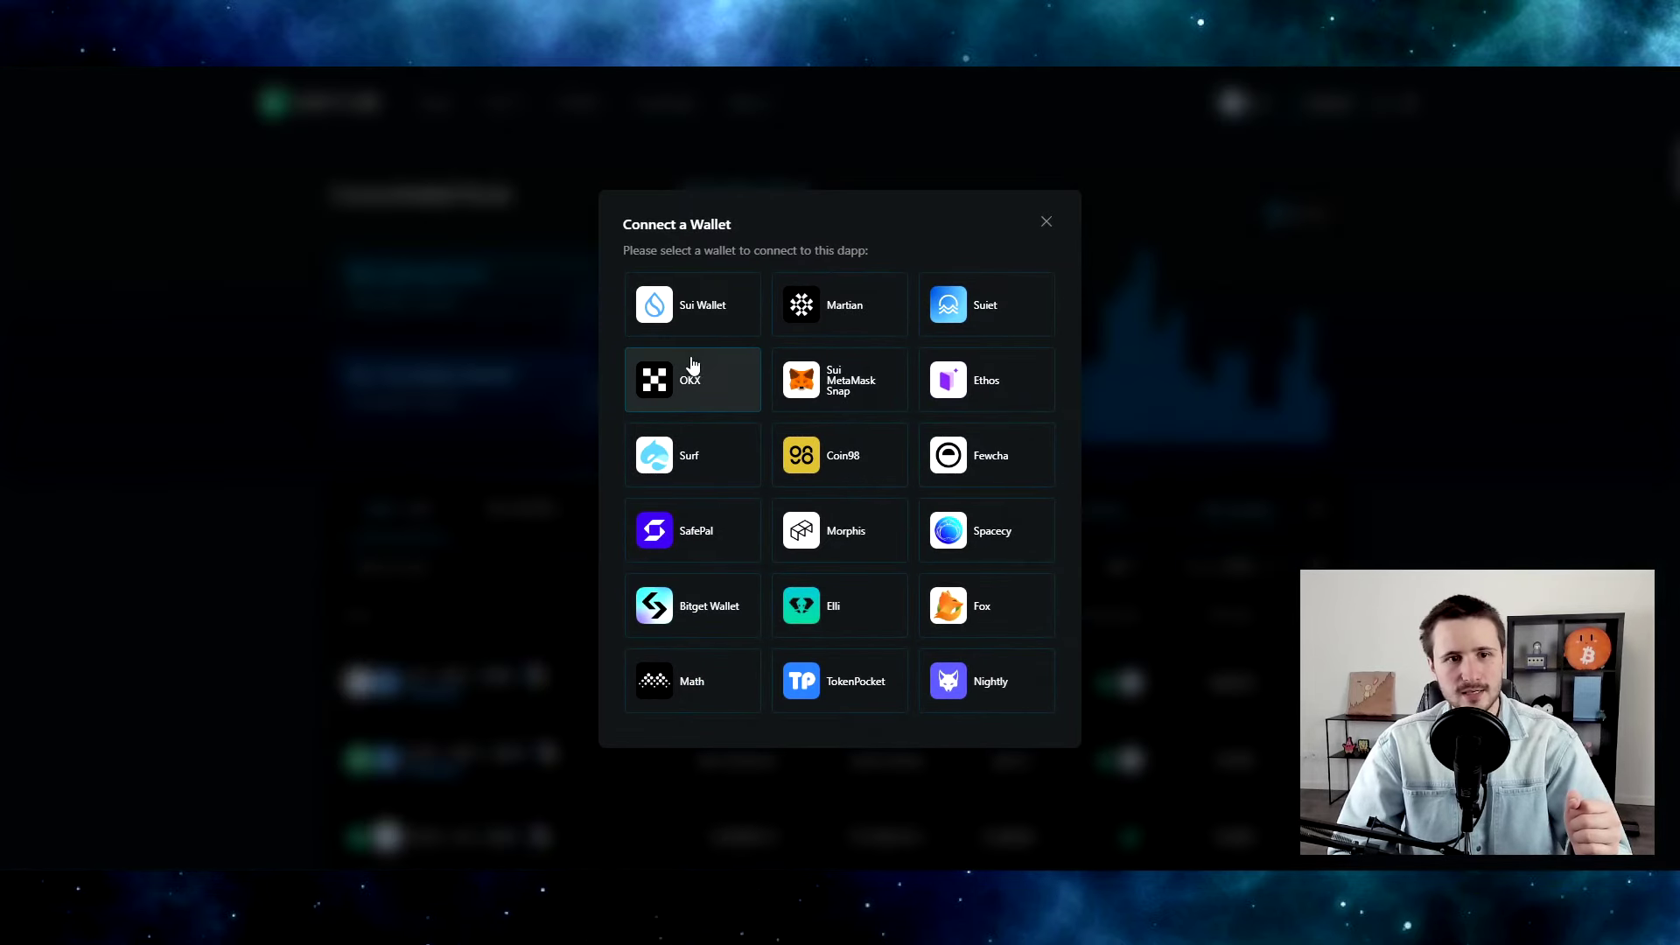
{"action": "left_click", "coordinate": [707, 308]}
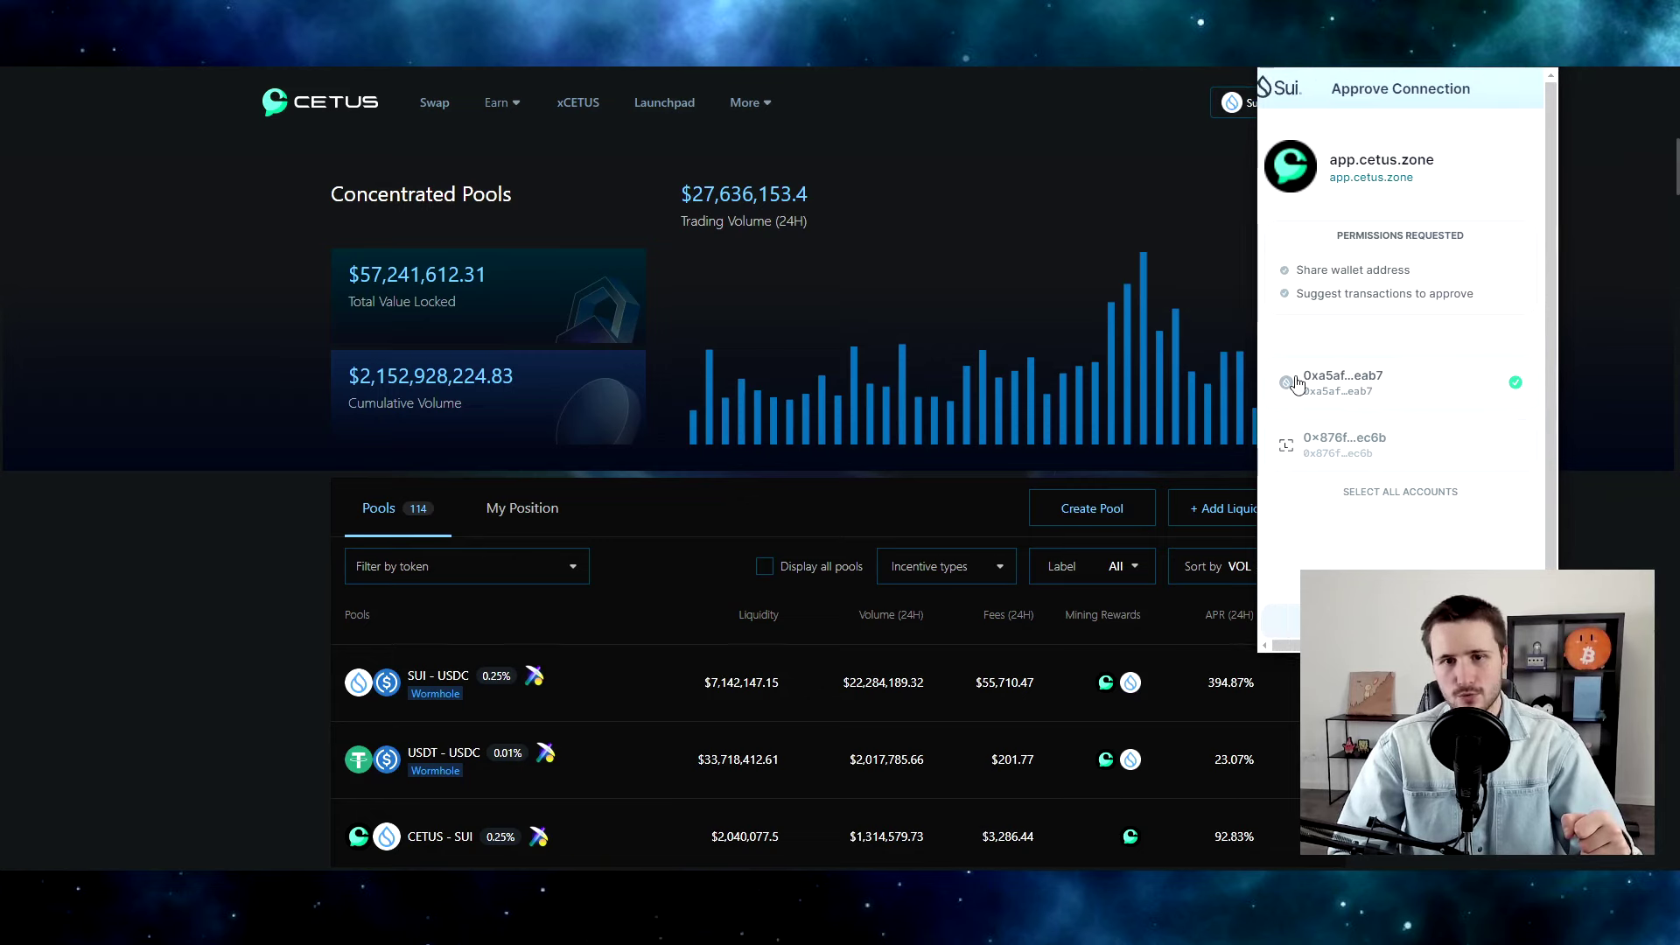
{"action": "left_click", "coordinate": [1295, 451]}
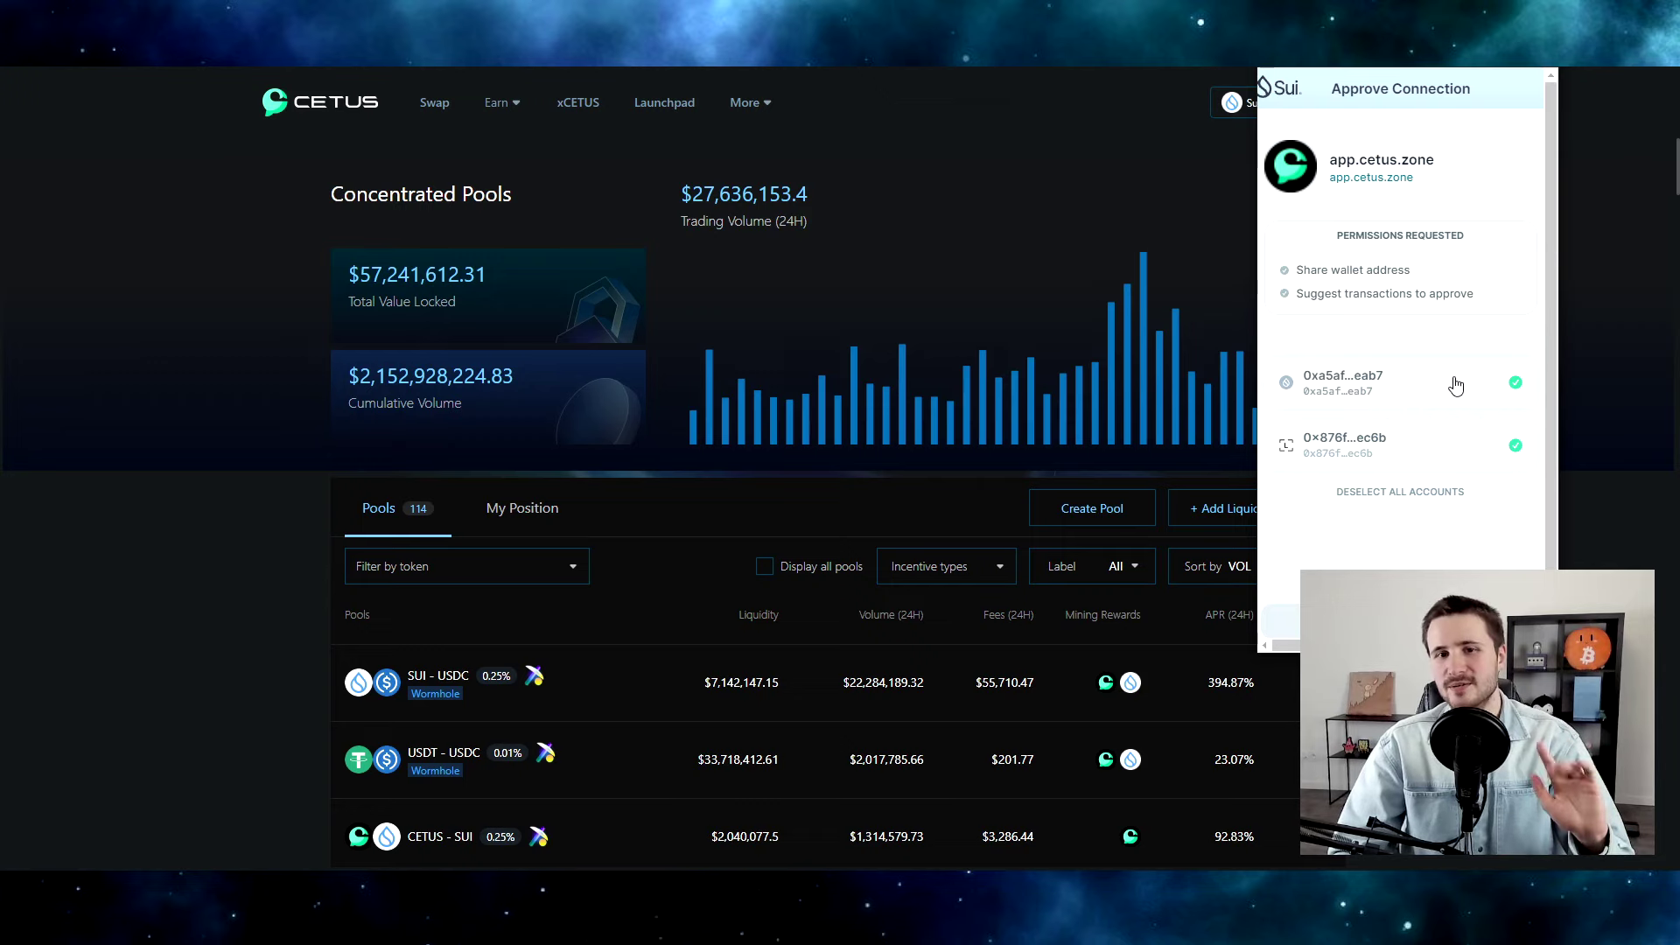
{"action": "left_click", "coordinate": [1391, 395]}
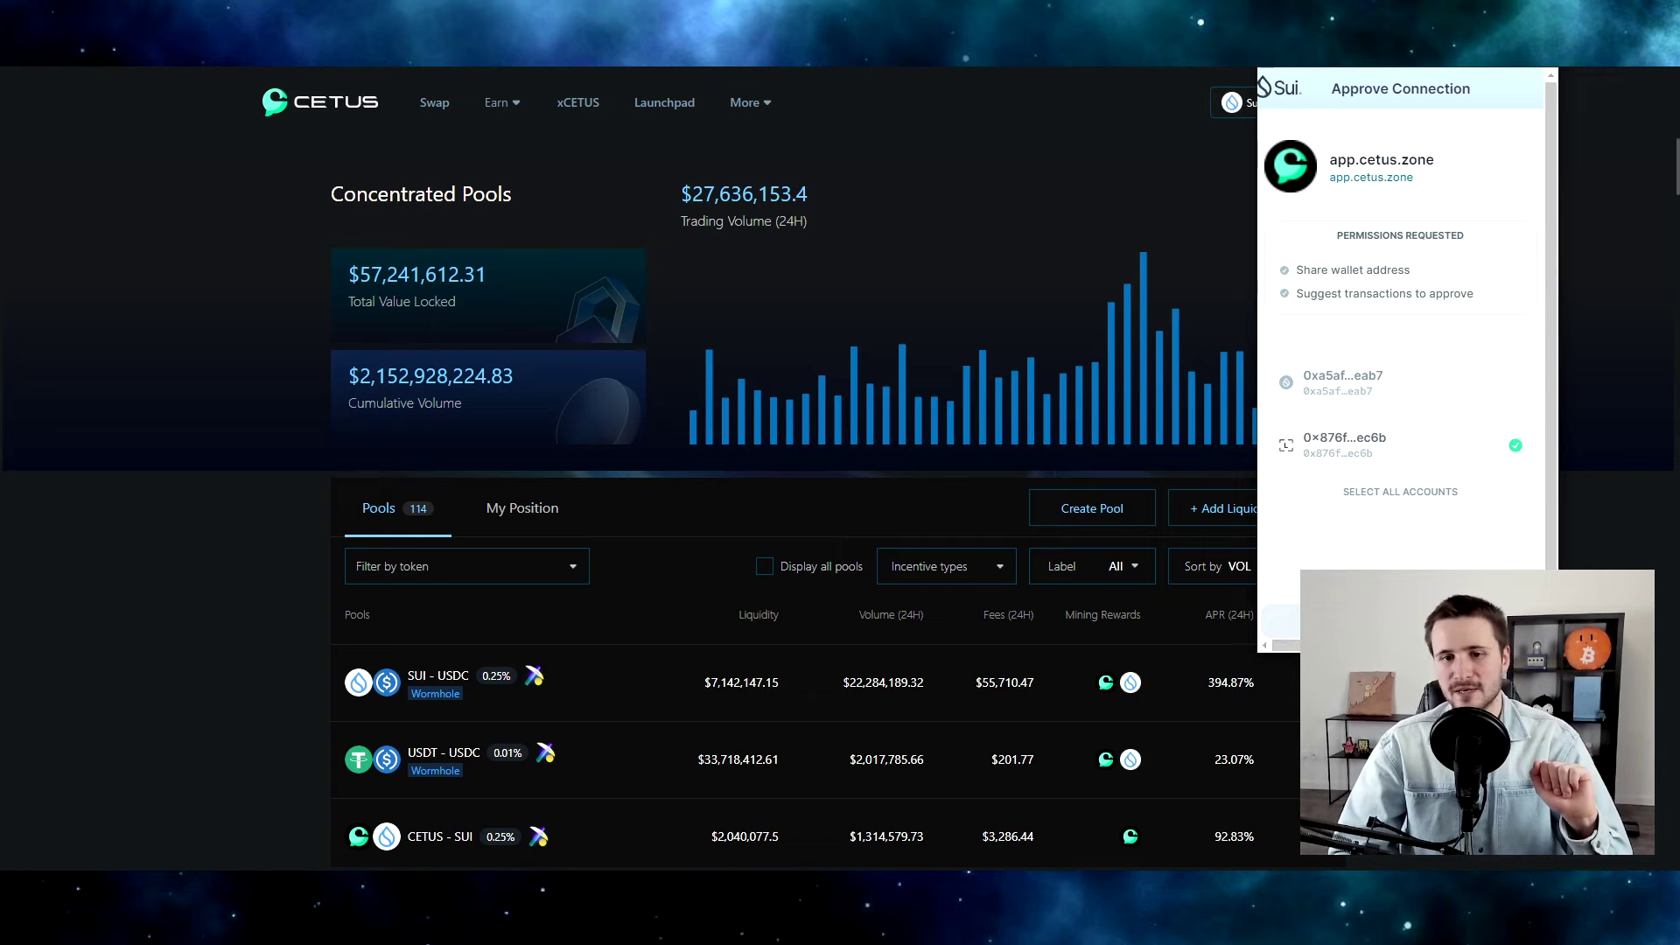
{"action": "left_click", "coordinate": [1472, 621]}
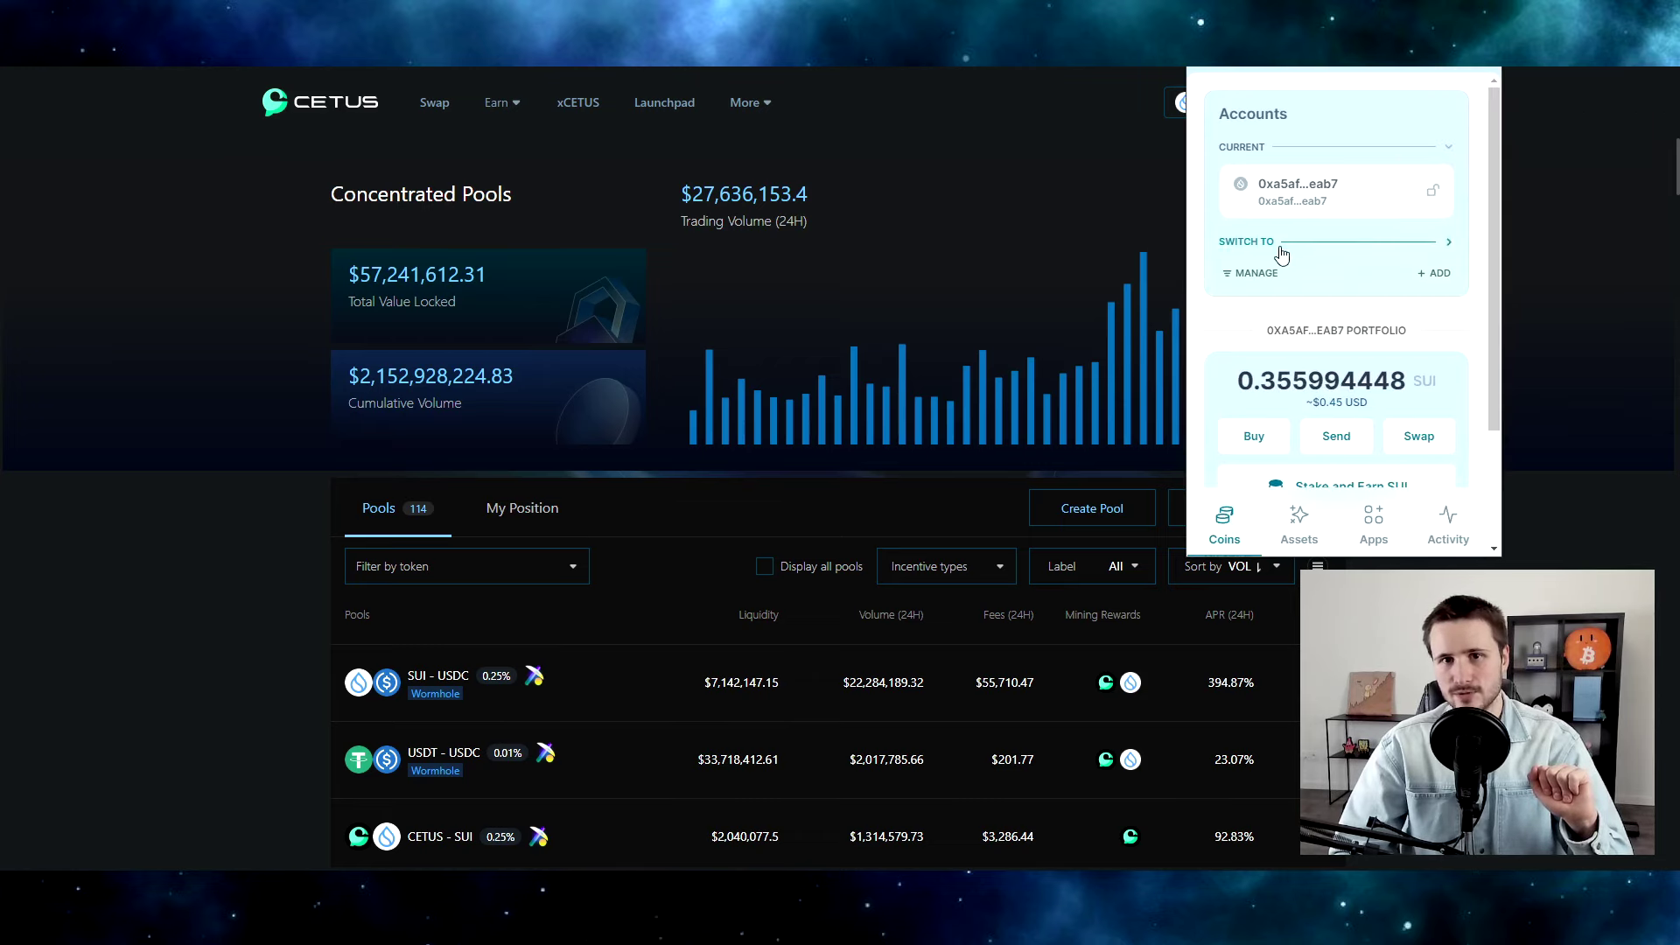
Step: View the accounts that the Sui Wallet can switch to, and close the wallet
{"action": "left_click", "coordinate": [1280, 241]}
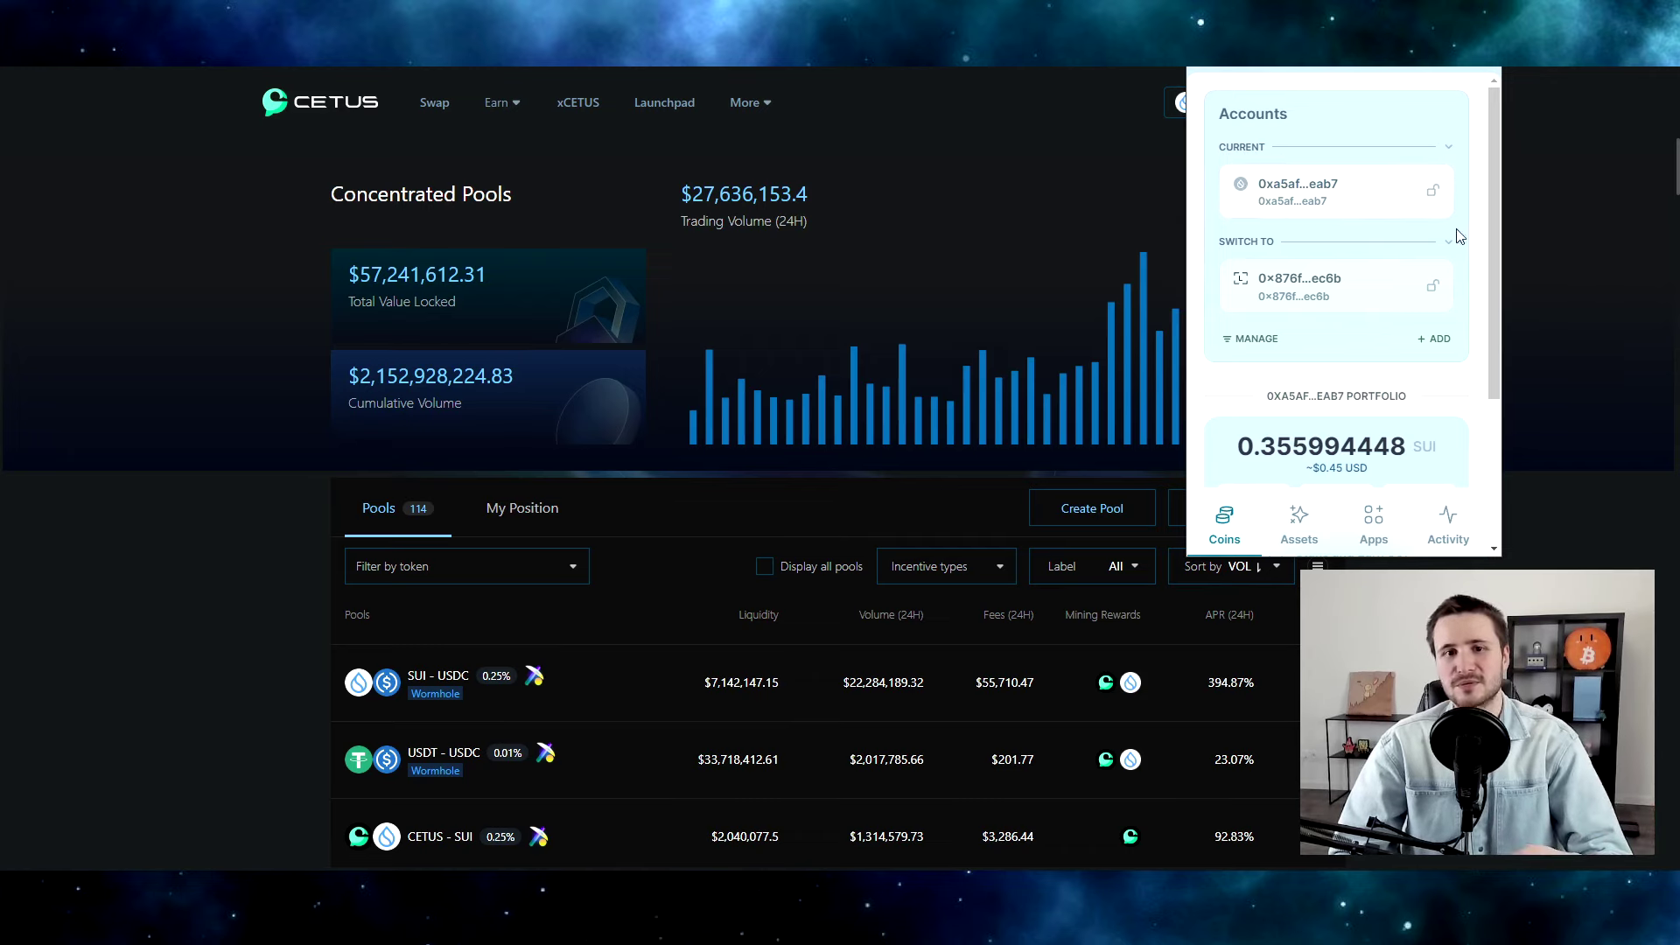
{"action": "left_click", "coordinate": [1524, 169]}
Step: Disconnect the wallet from Cetus and reconnect it through Sui Wallet
{"action": "left_click", "coordinate": [1317, 104]}
{"action": "left_click", "coordinate": [1266, 282]}
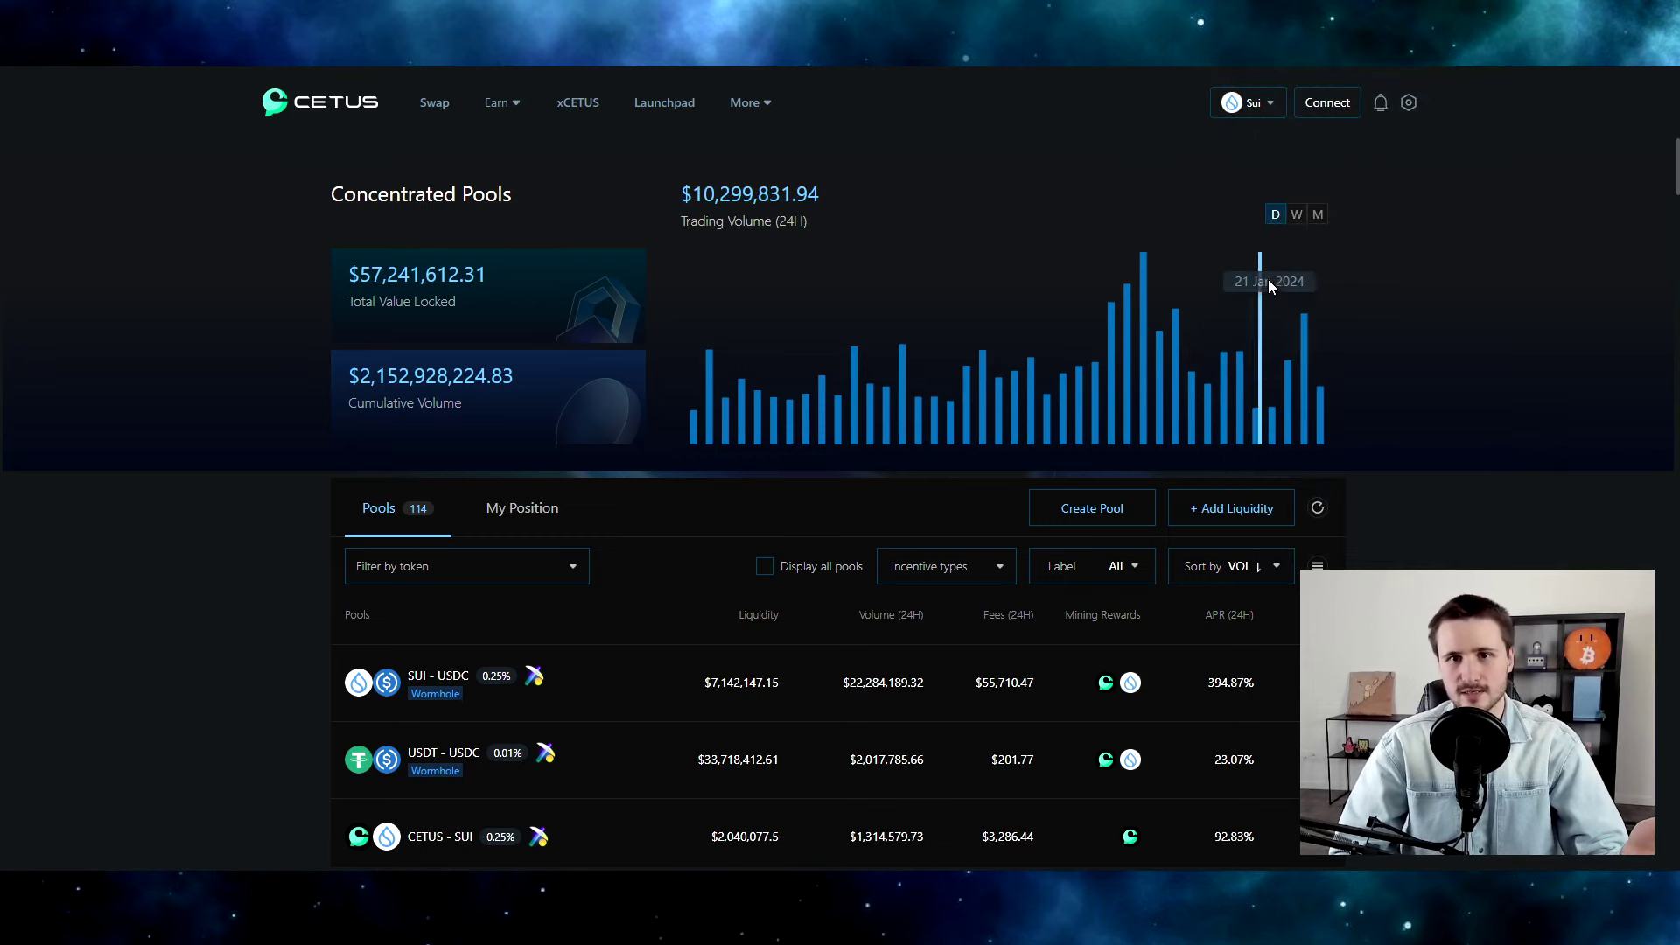
{"action": "left_click", "coordinate": [1327, 104]}
{"action": "left_click", "coordinate": [712, 322]}
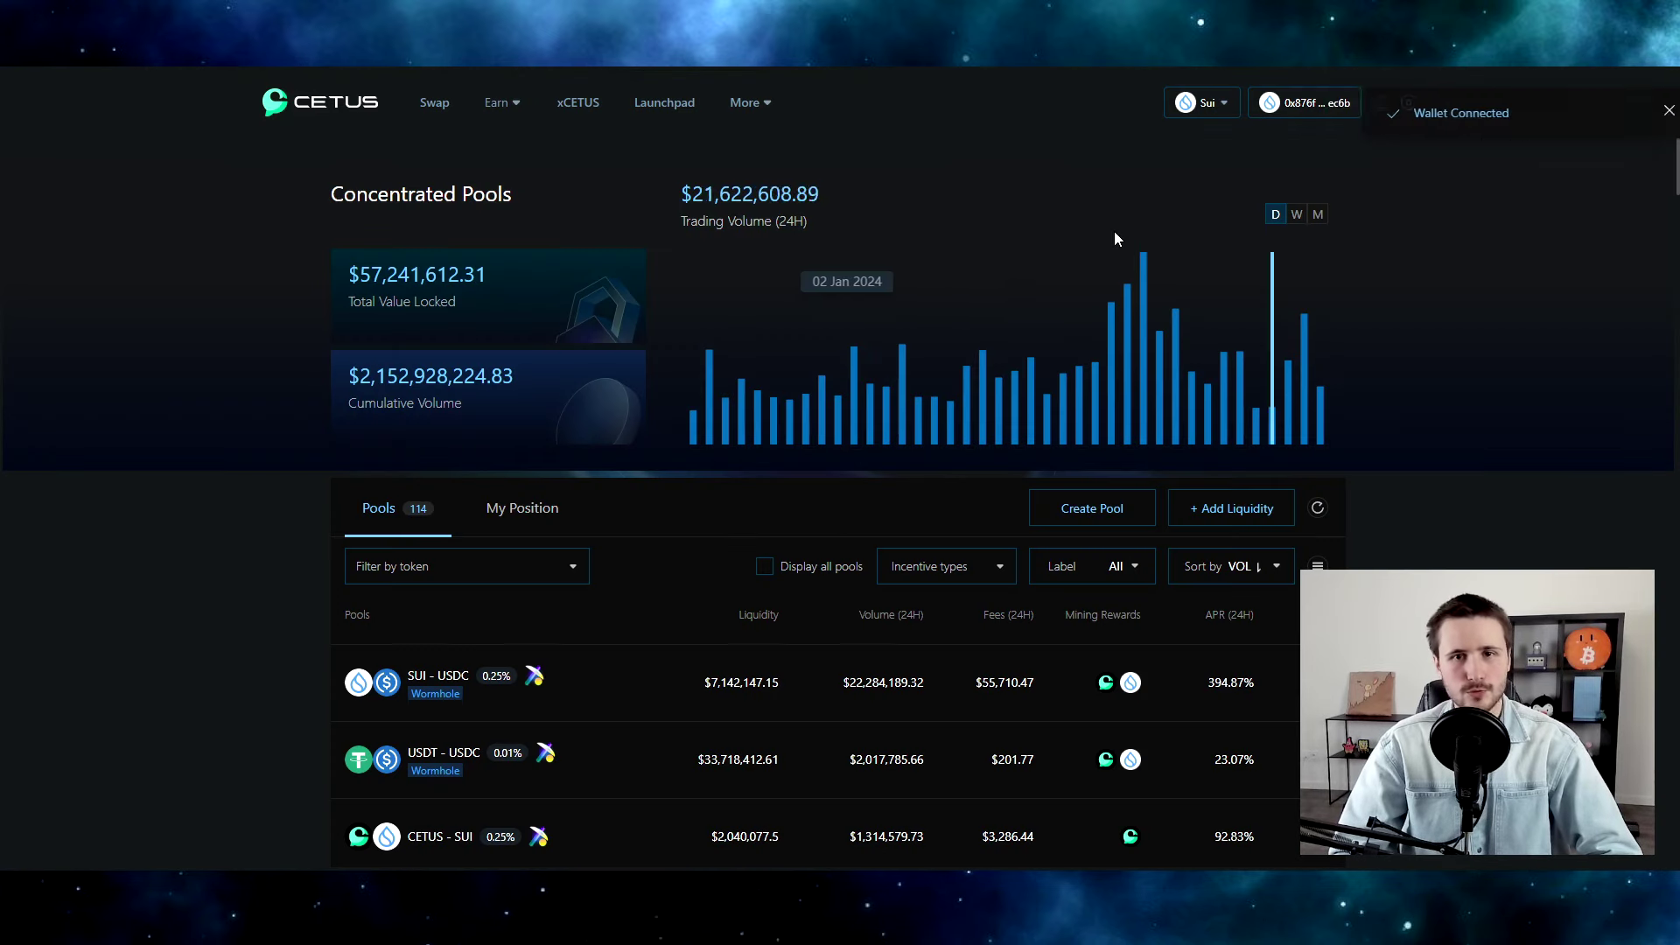
{"action": "left_click", "coordinate": [1288, 117]}
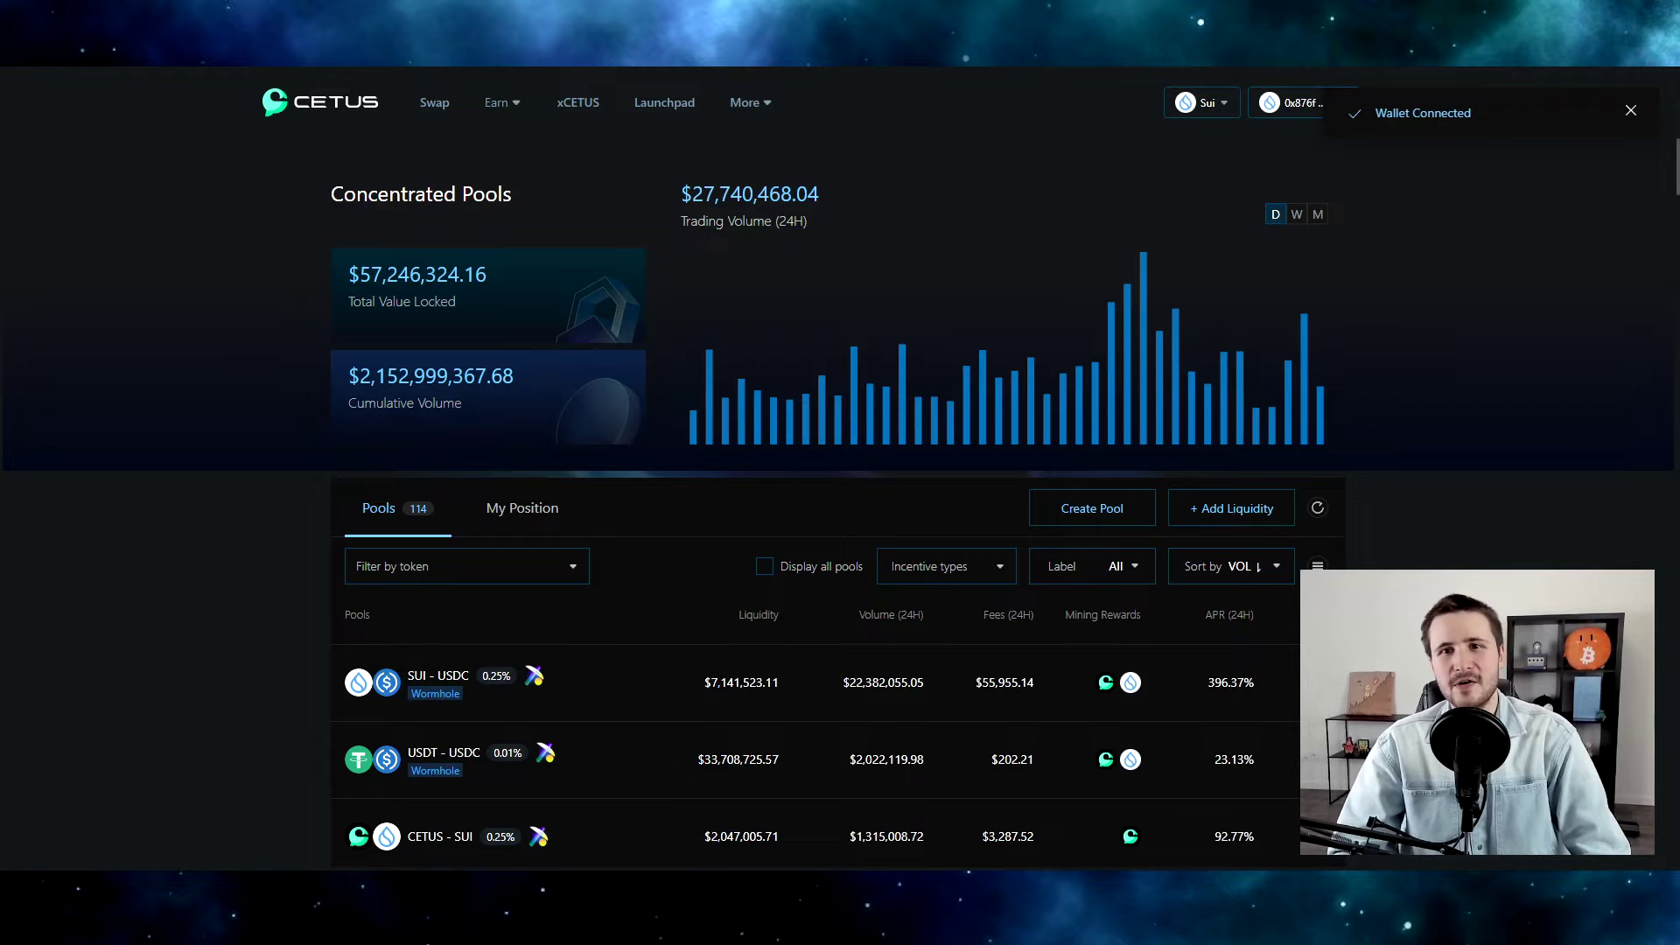
Step: Switch the active Sui Wallet account to the Ledger account and back to the non-Ledger account
{"action": "left_click", "coordinate": [1457, 89]}
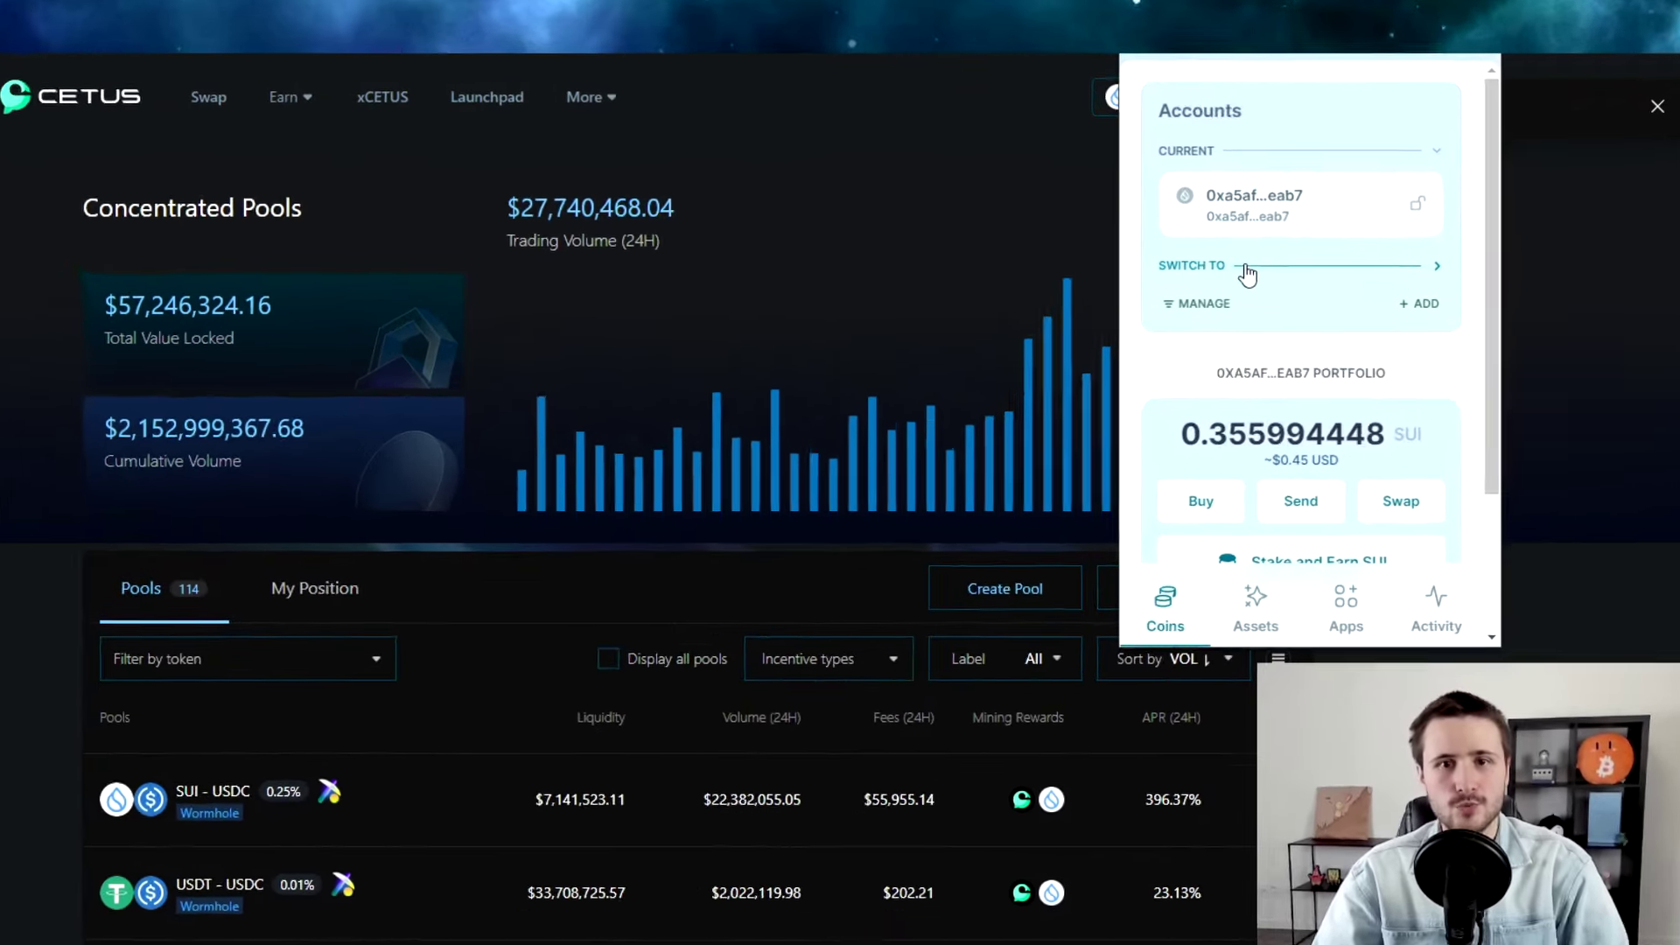
{"action": "left_click", "coordinate": [1279, 240]}
{"action": "left_click", "coordinate": [1088, 460]}
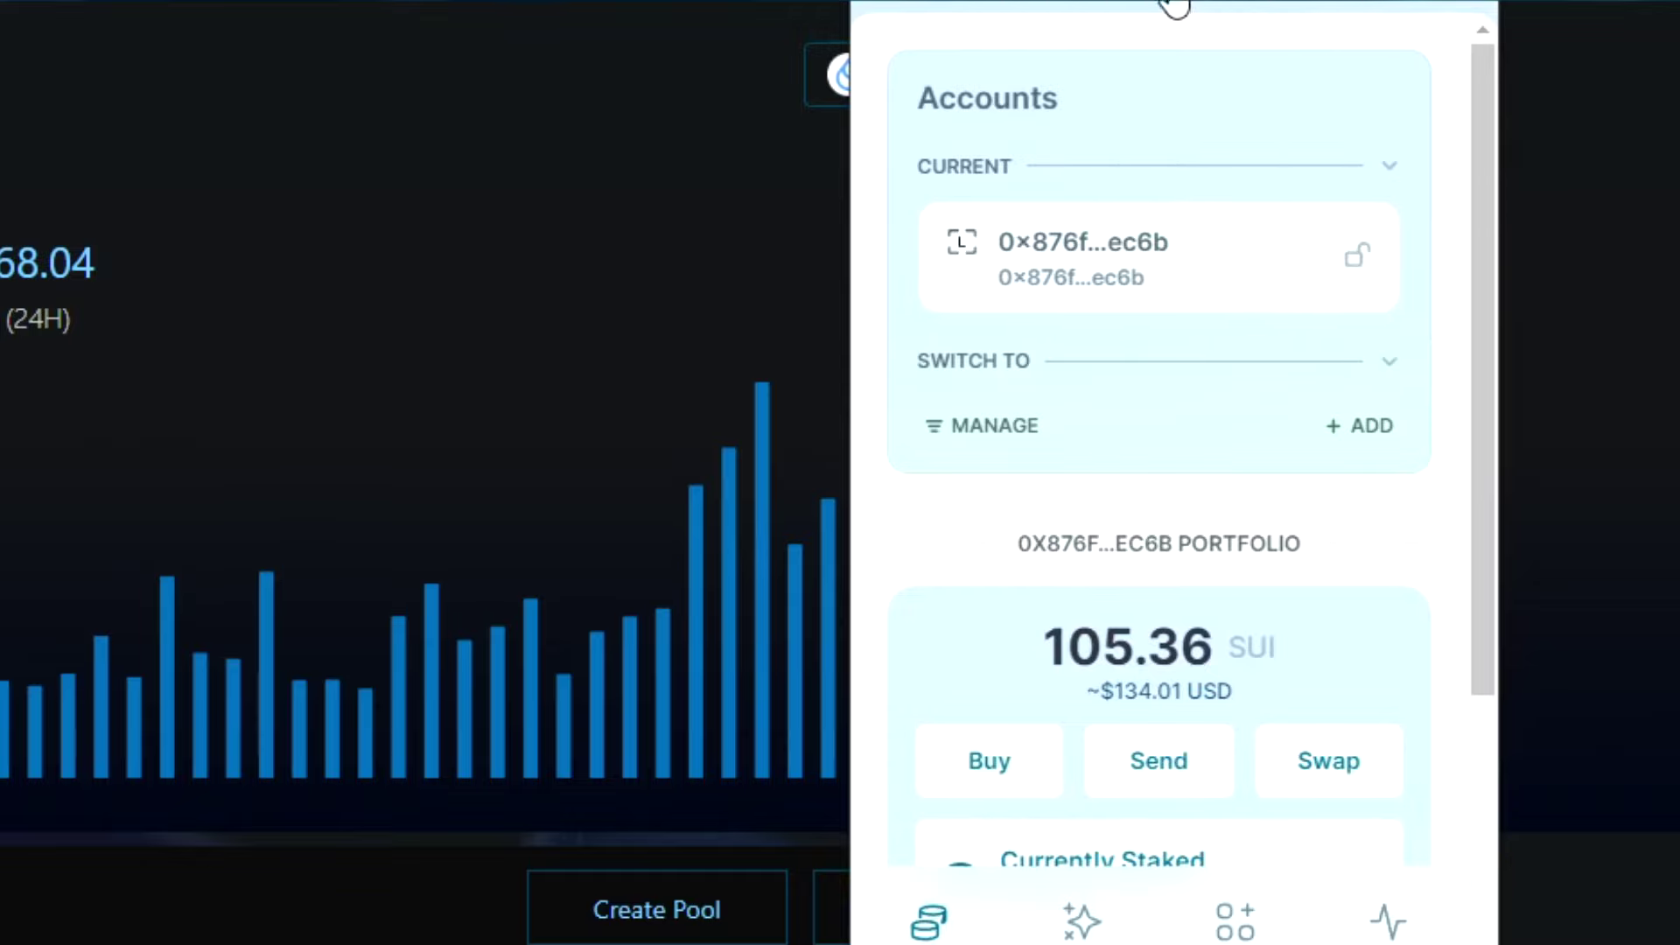
{"action": "left_click", "coordinate": [1107, 371]}
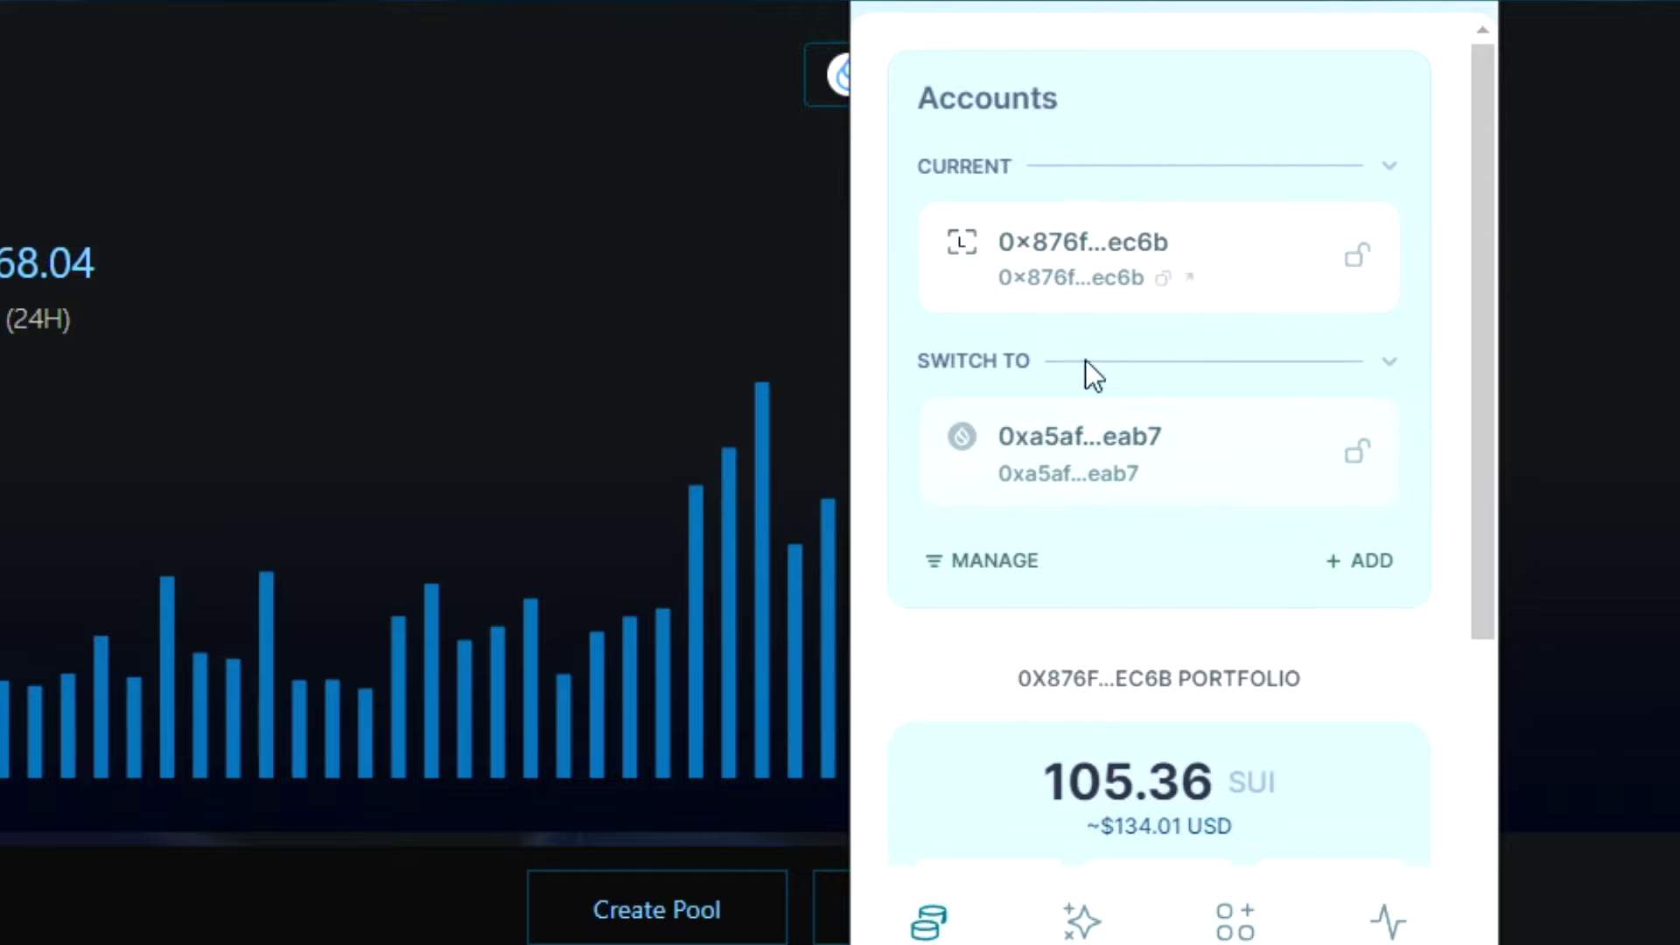
{"action": "left_click", "coordinate": [1091, 438]}
{"action": "left_click", "coordinate": [1510, 207]}
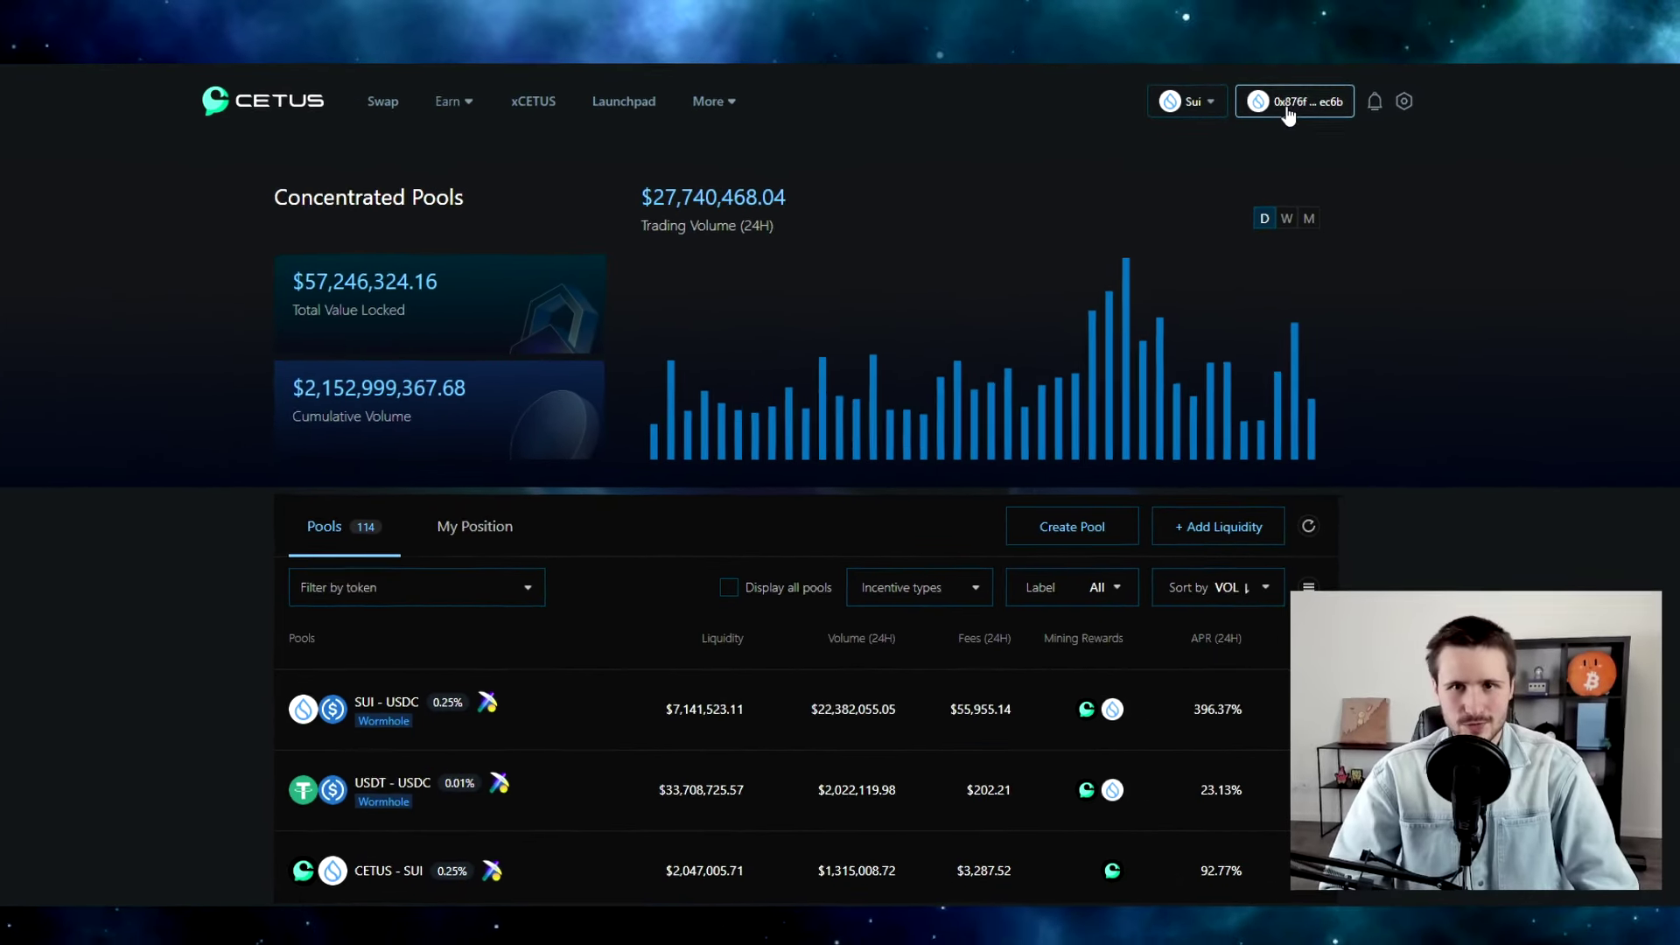
Step: Disconnect the Ledger account from Cetus
{"action": "left_click", "coordinate": [1095, 76]}
{"action": "left_click", "coordinate": [1277, 278]}
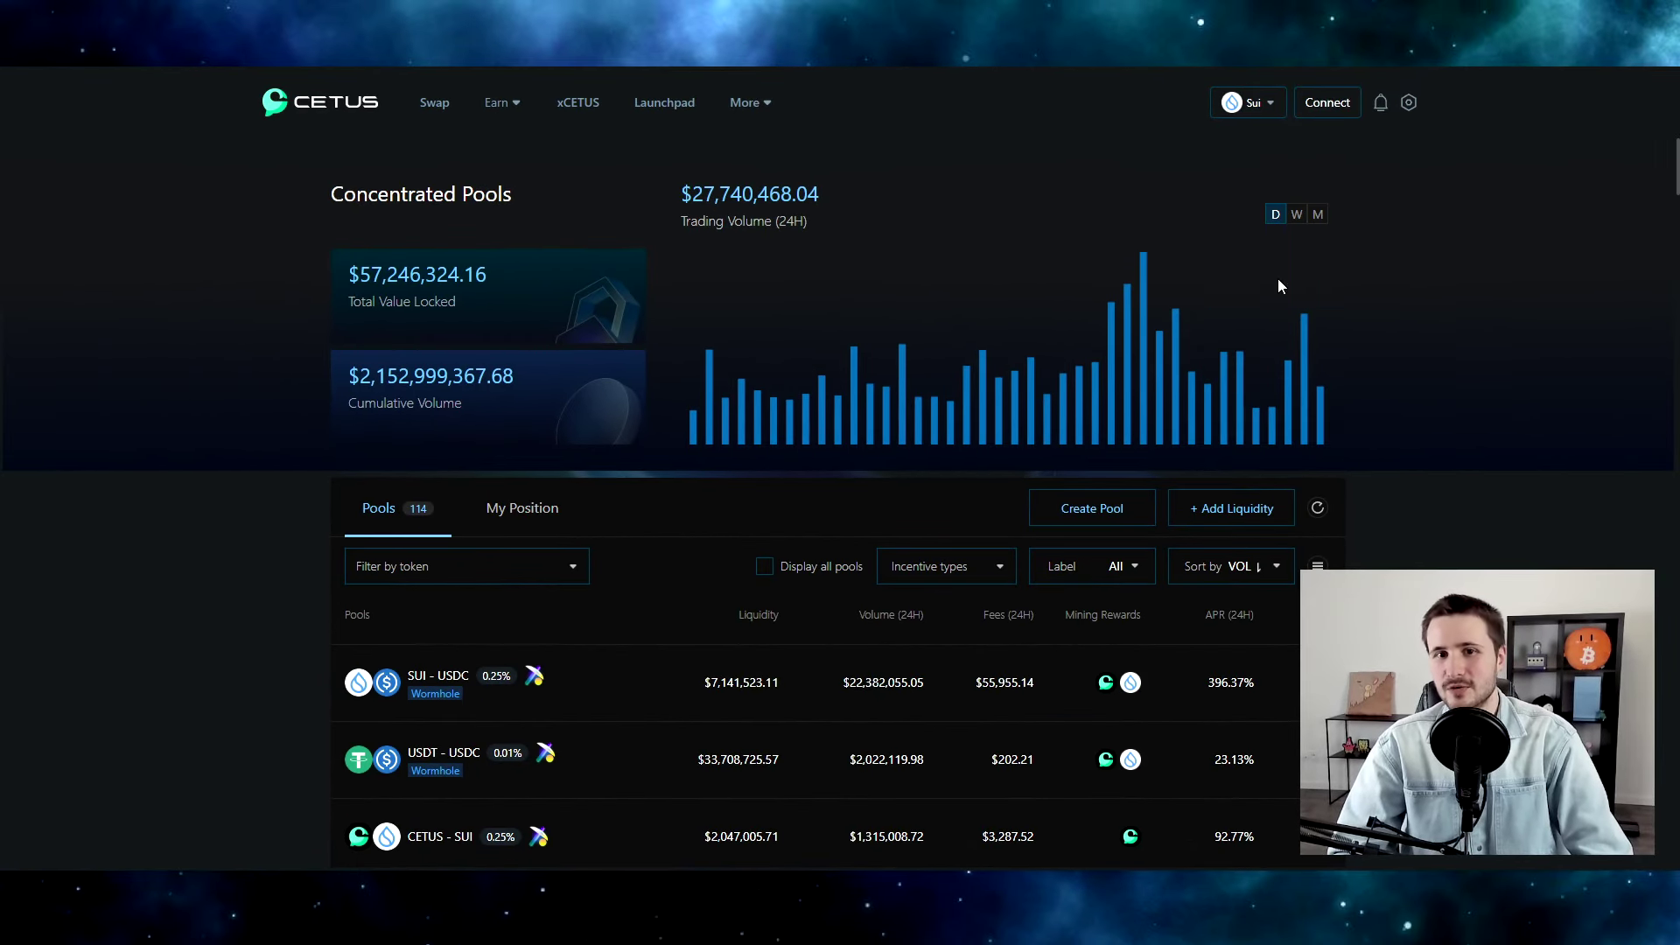
Step: Request a new Sui Wallet connection to Cetus, reject it and dismiss the notification
{"action": "left_click", "coordinate": [1334, 102]}
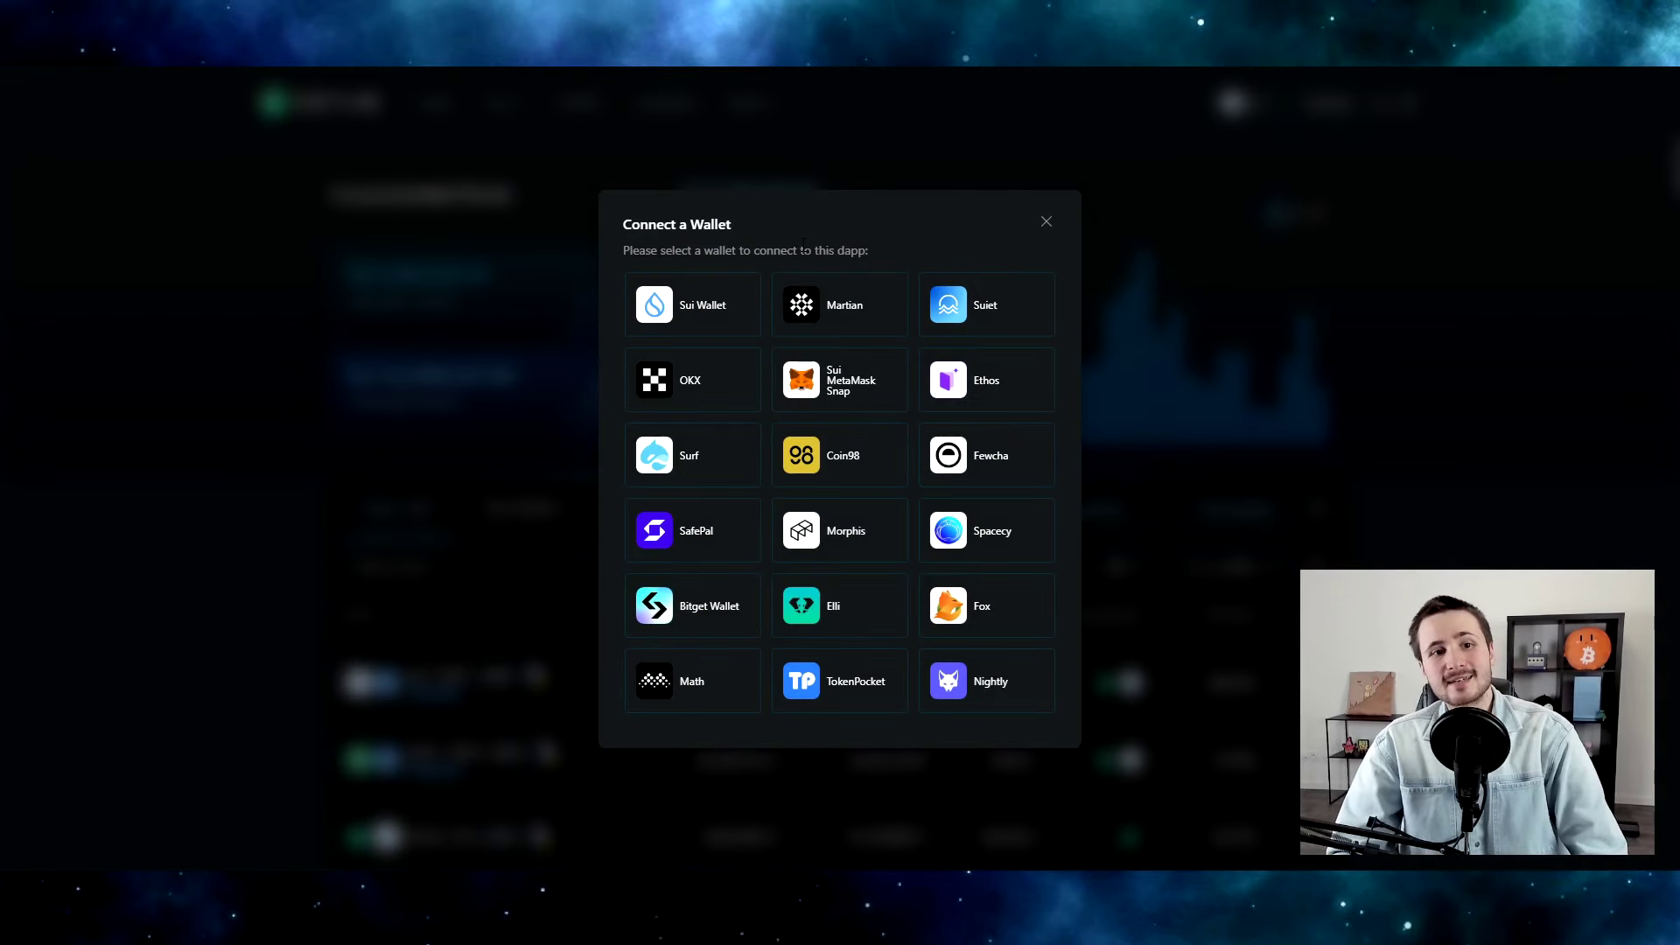
{"action": "left_click", "coordinate": [717, 322]}
{"action": "left_click_drag", "start_coordinate": [1279, 70], "coordinate": [1238, 76]}
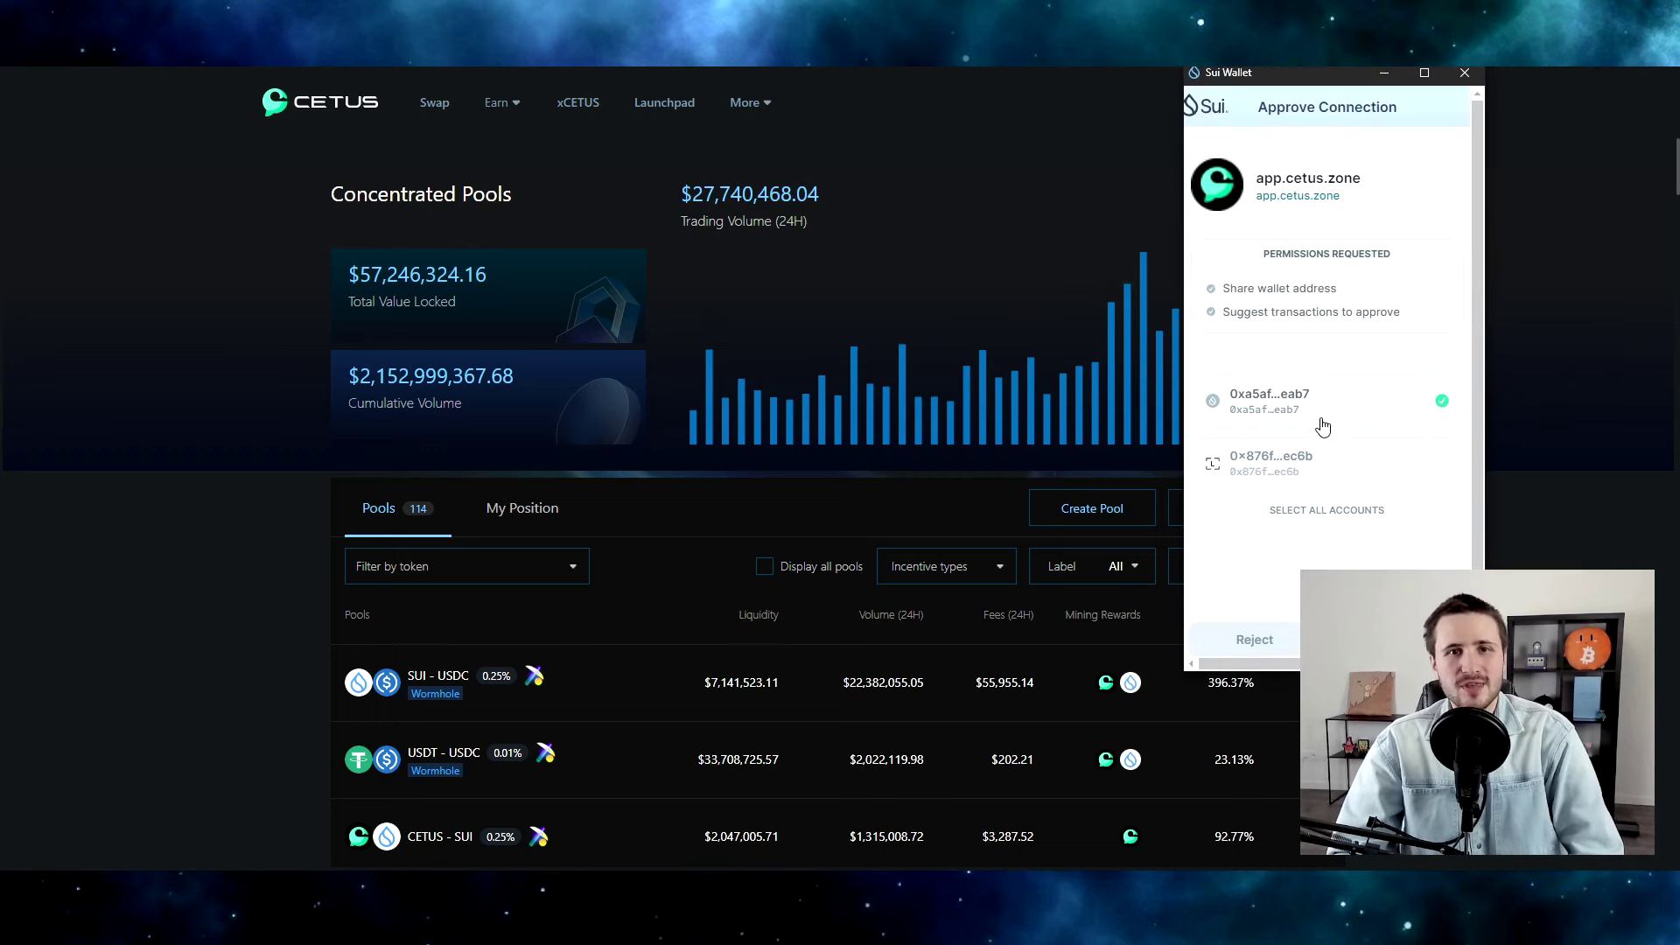
{"action": "left_click", "coordinate": [1253, 640]}
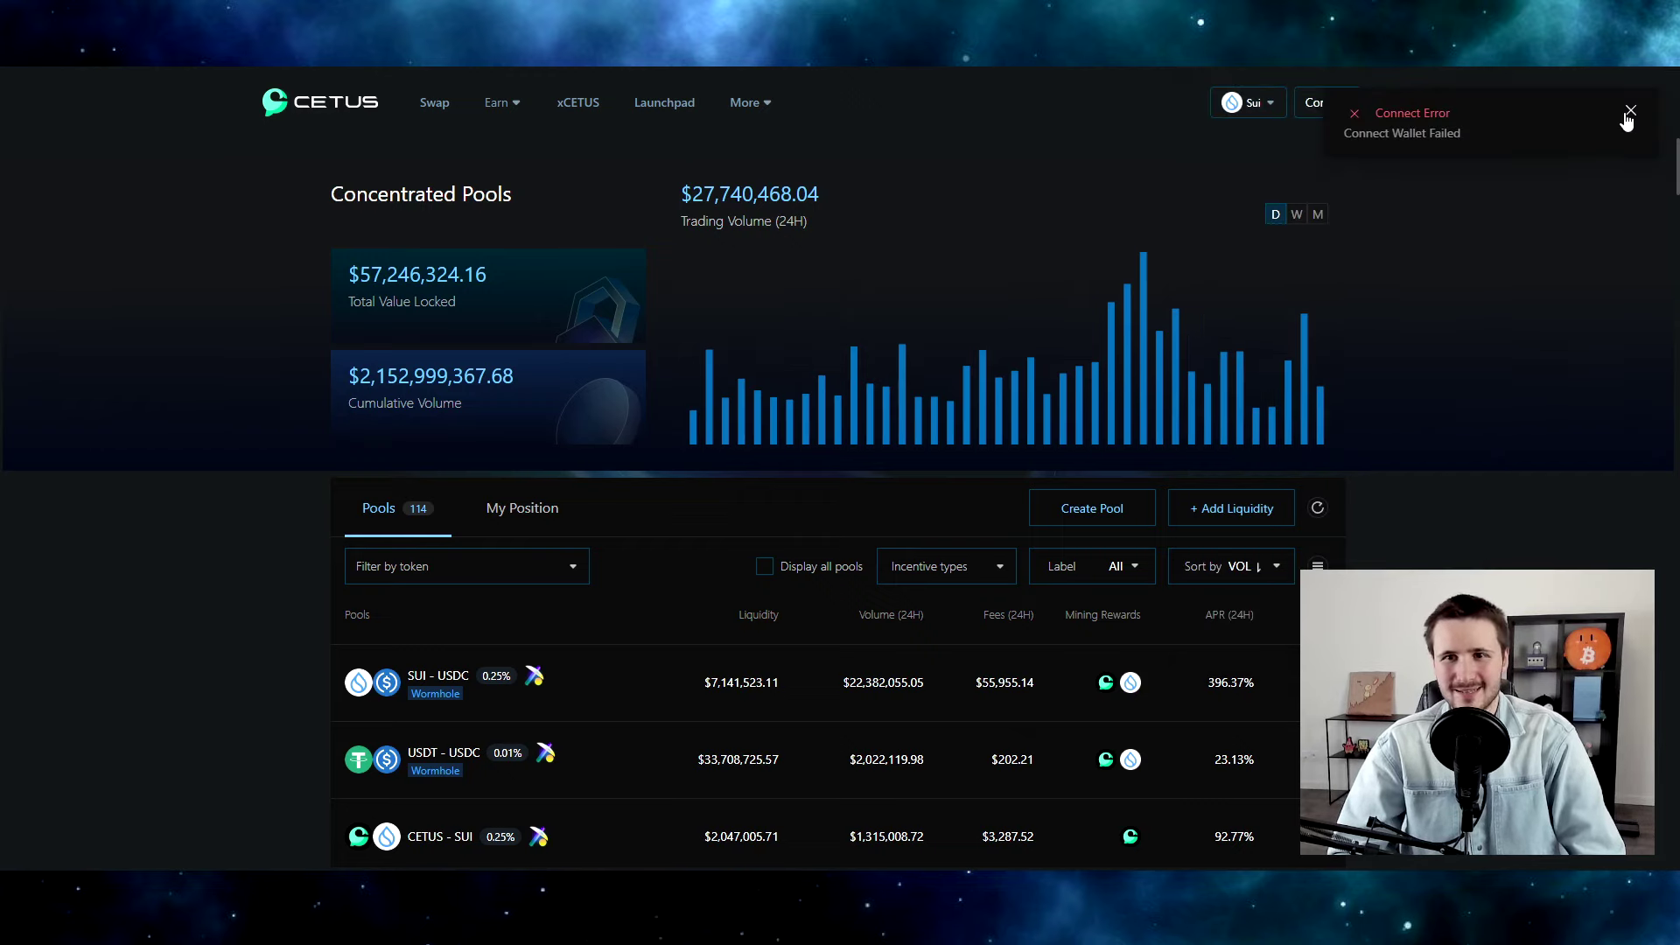
{"action": "left_click", "coordinate": [1629, 114]}
Step: Connect Cetus through the Ethos wallet, approving the connection for the Ledger 1 account
{"action": "left_click", "coordinate": [1322, 105]}
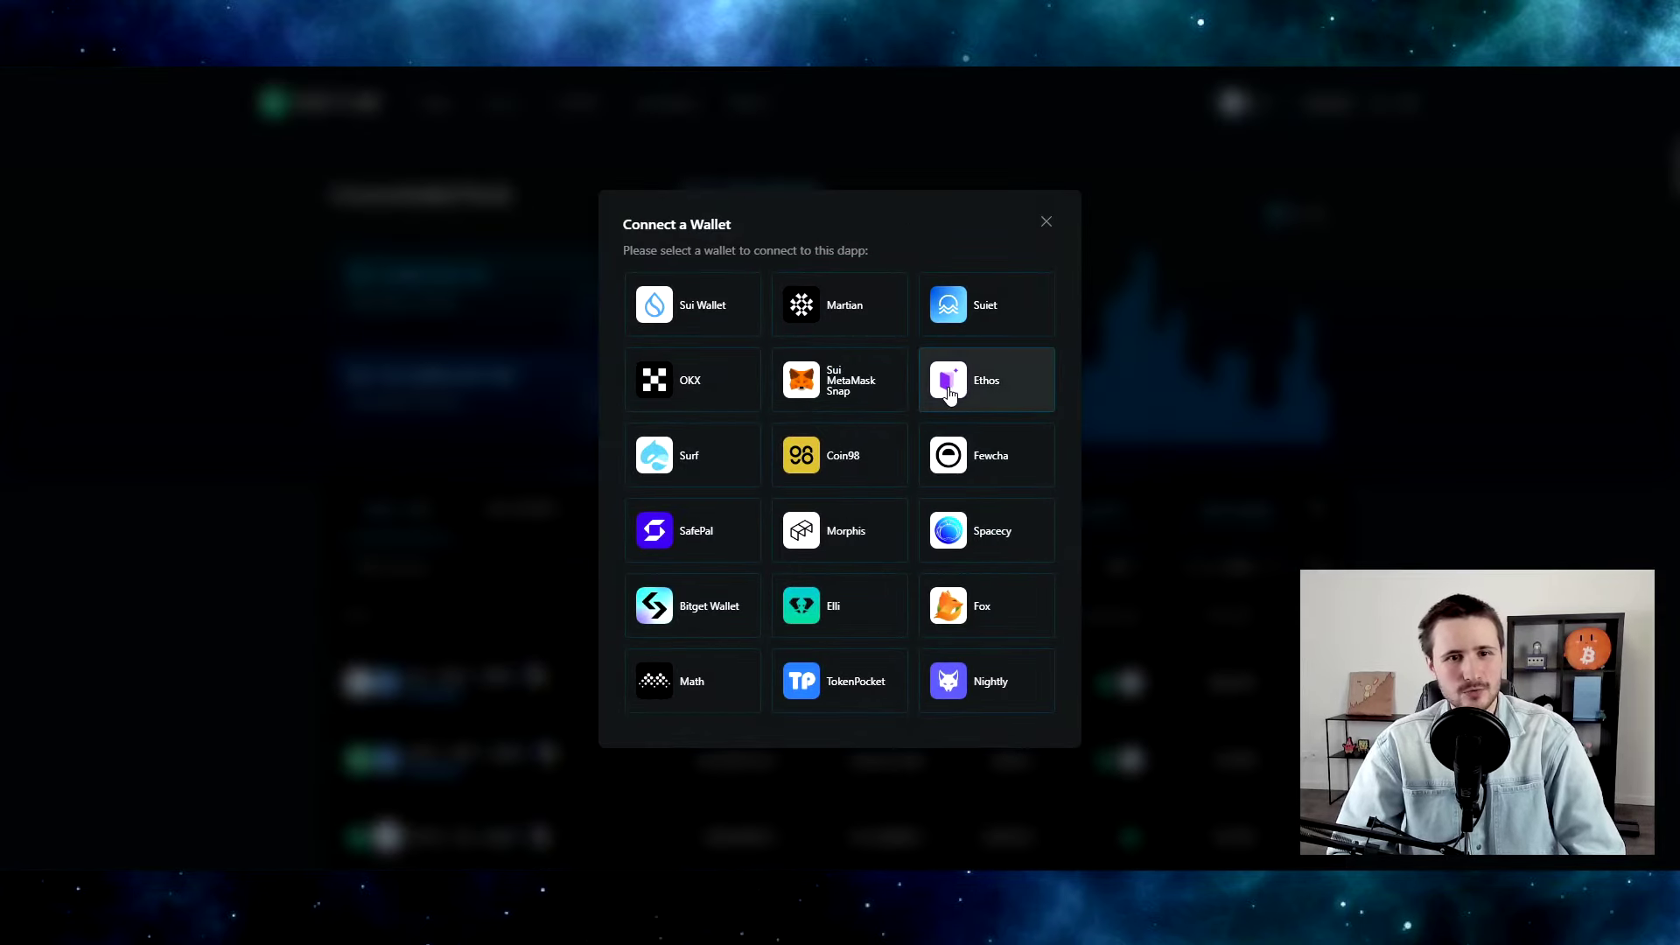
{"action": "left_click", "coordinate": [963, 394]}
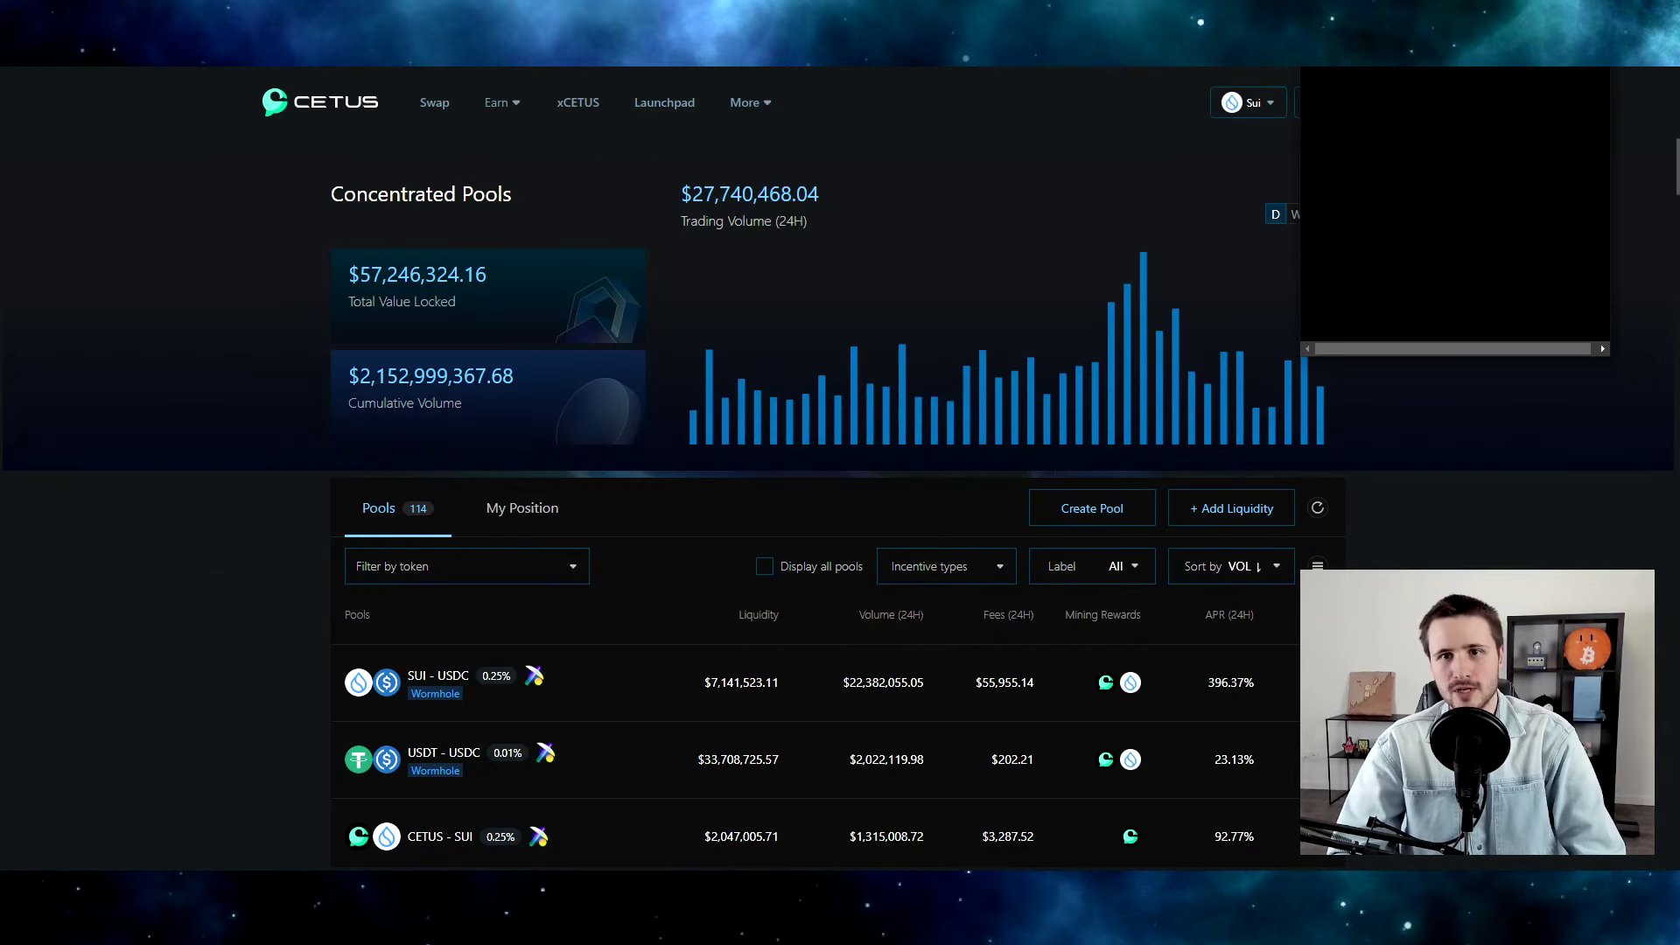
{"action": "left_click", "coordinate": [1492, 439]}
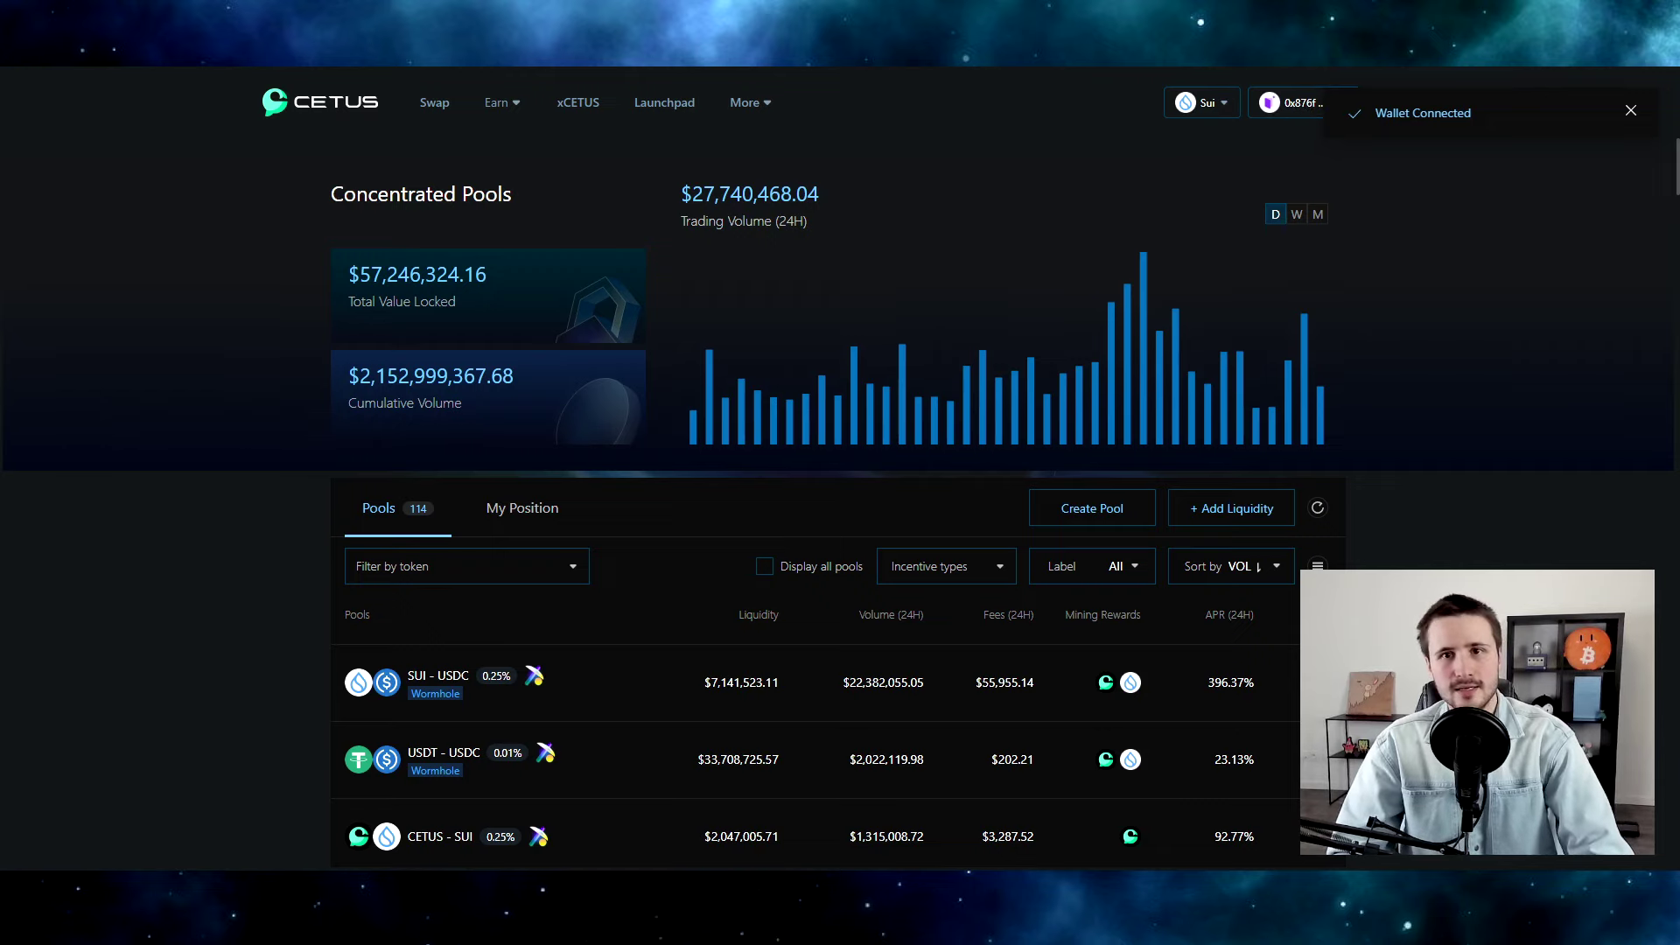
Step: Make Ledger 2 the active account in the Ethos wallet and connect it to Cetus
{"action": "left_click", "coordinate": [1317, 98]}
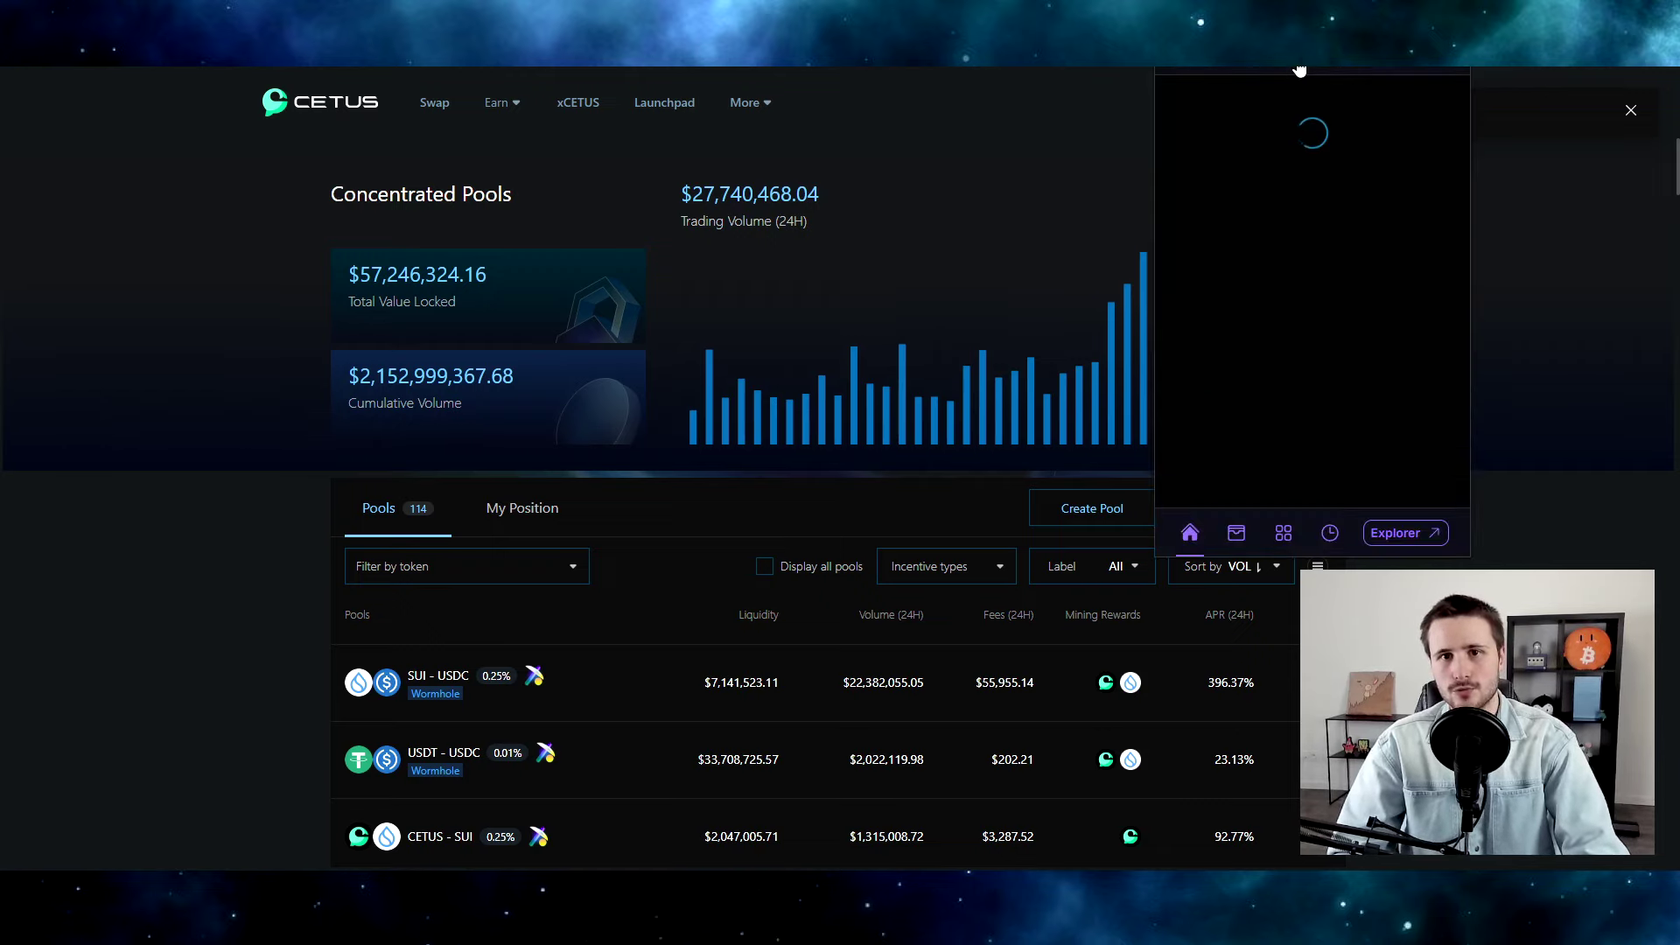
{"action": "left_click", "coordinate": [1282, 72]}
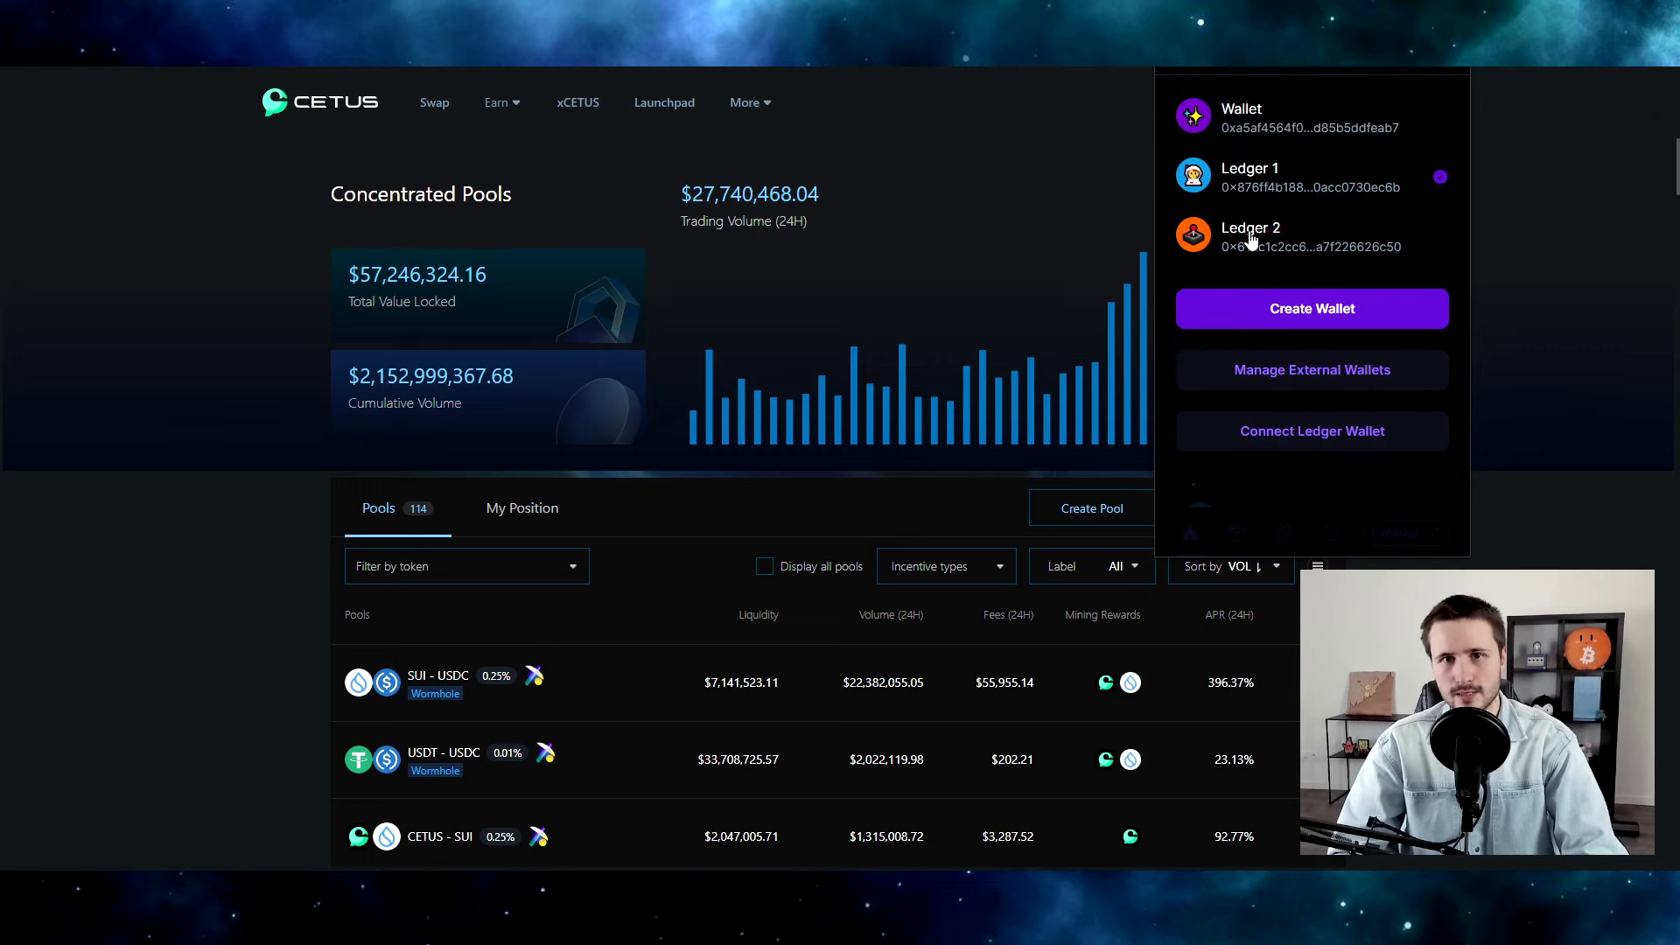
{"action": "left_click", "coordinate": [1277, 246]}
{"action": "left_click", "coordinate": [1503, 117]}
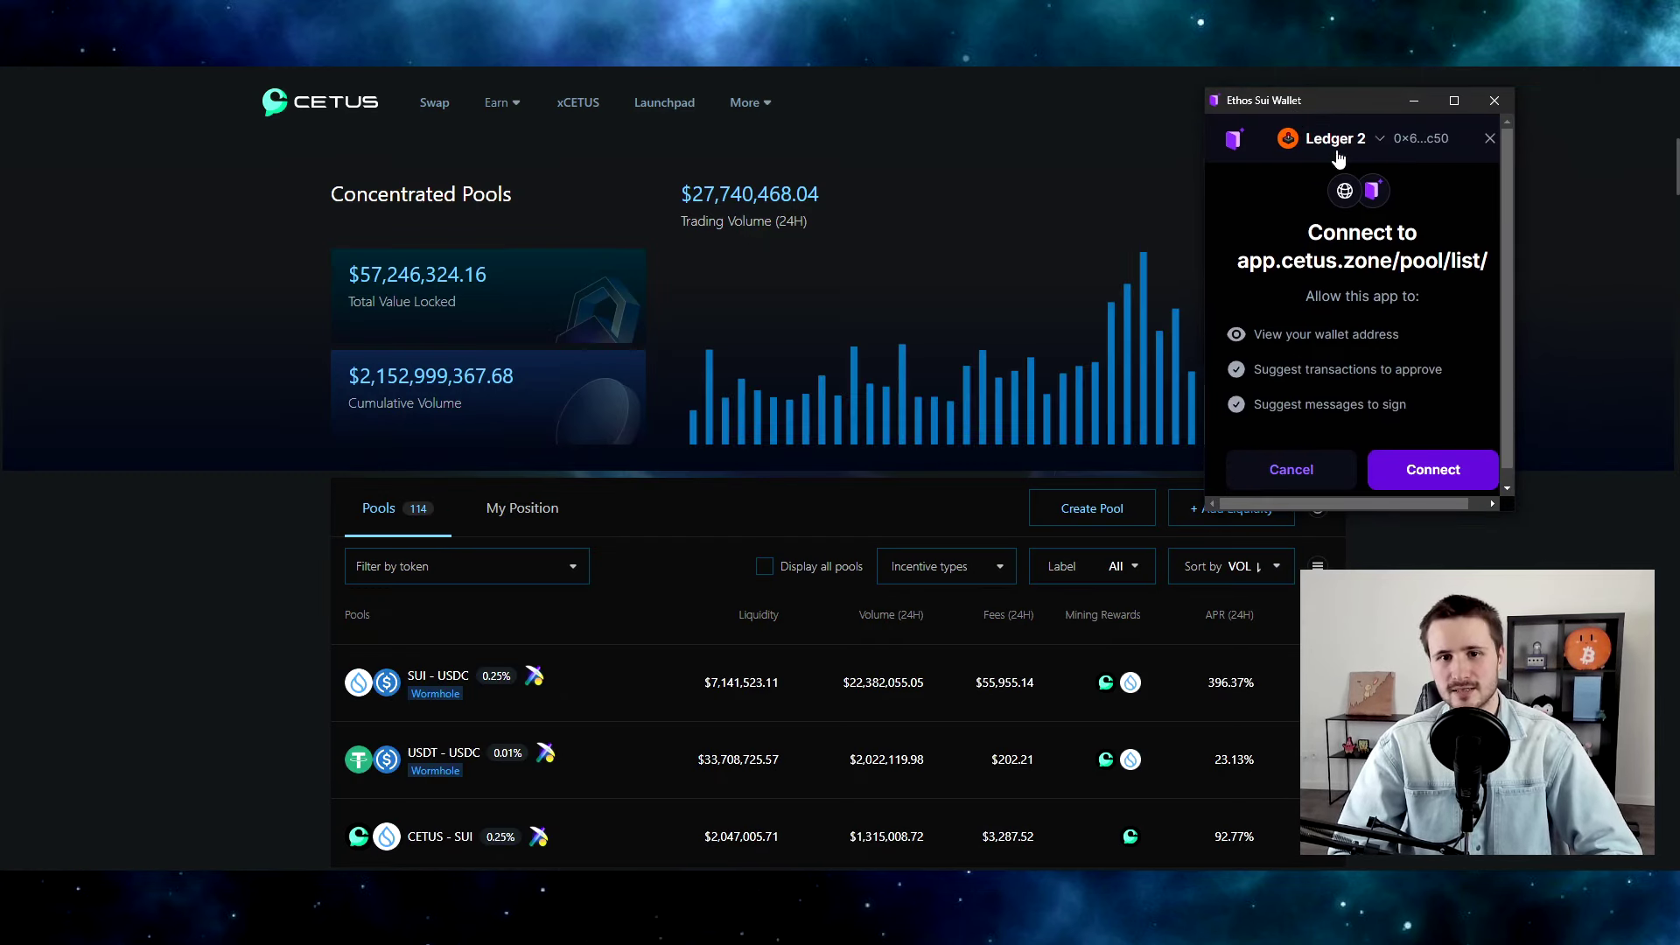
{"action": "left_click", "coordinate": [1434, 464]}
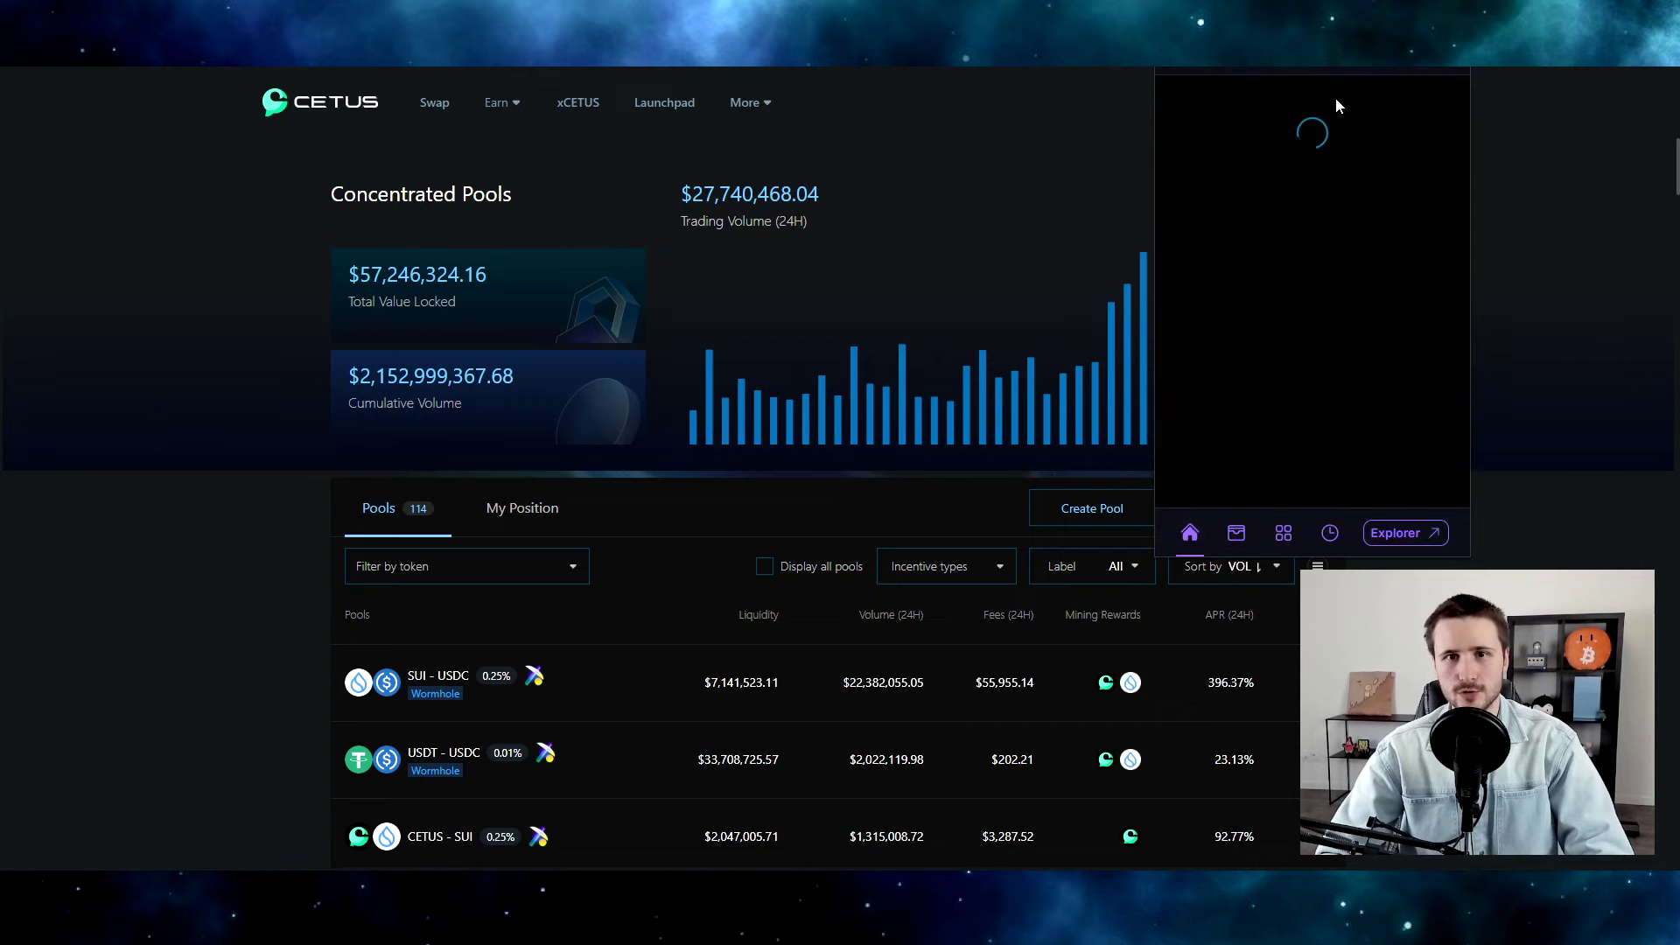
Step: Switch the active Ethos account to Ledger 1
{"action": "left_click", "coordinate": [1295, 72]}
{"action": "left_click", "coordinate": [1276, 187]}
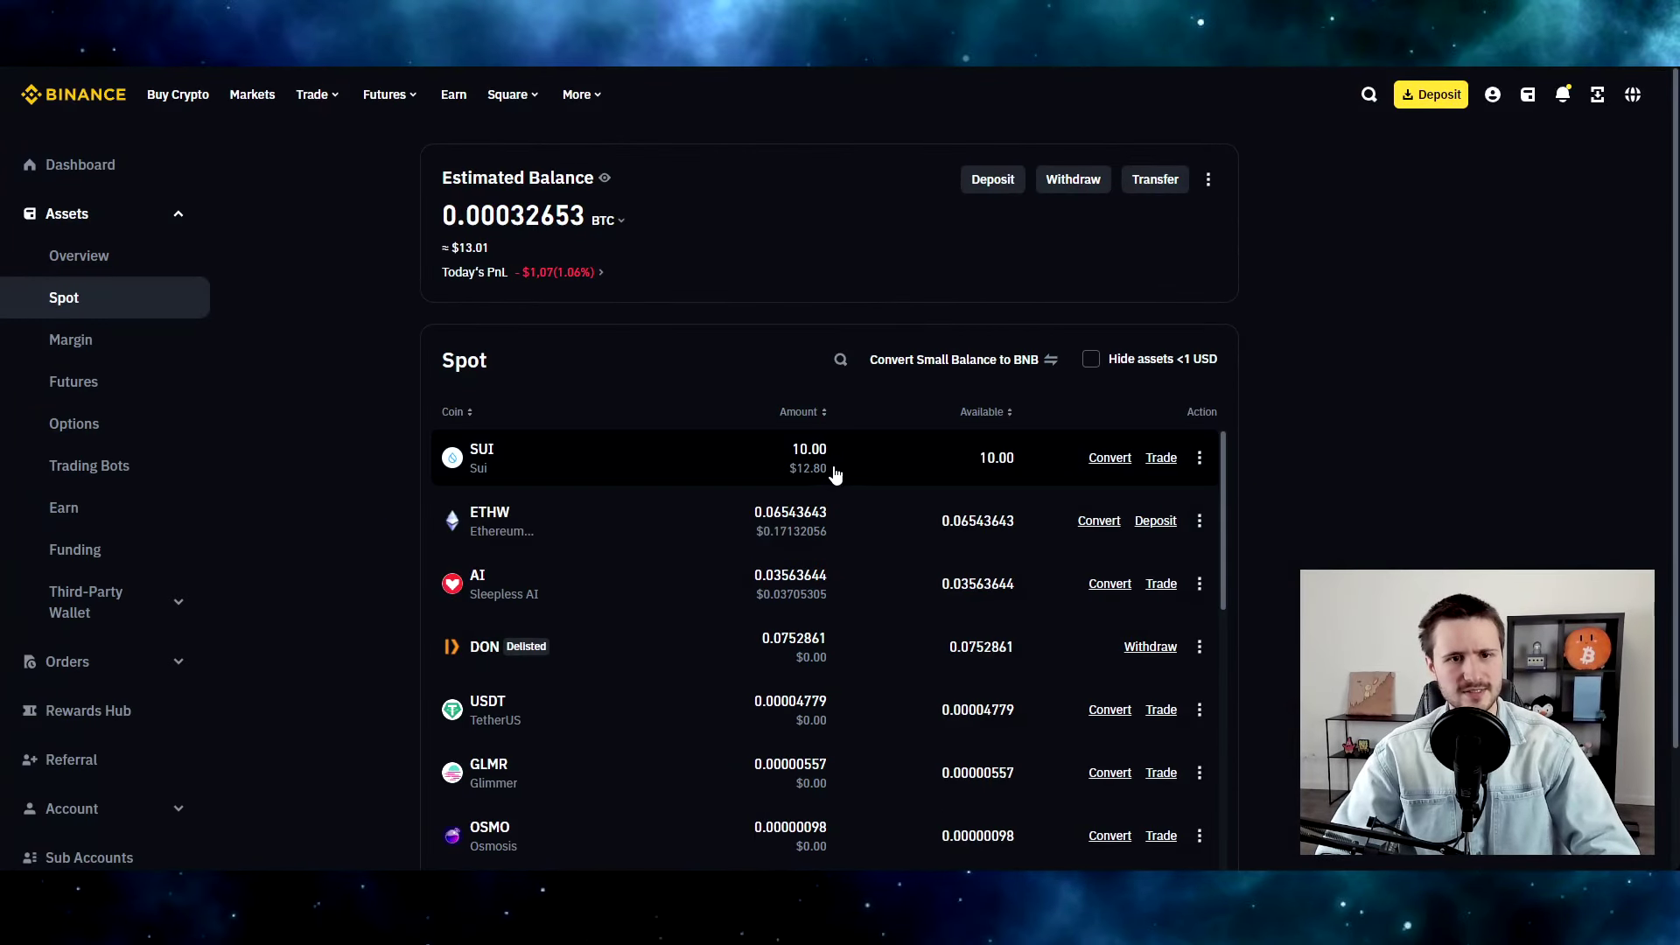
Step: On Binance, open the SUI withdrawal with the Ledger 2 wallet address as recipient, and check the entered address
{"action": "left_click", "coordinate": [1199, 458]}
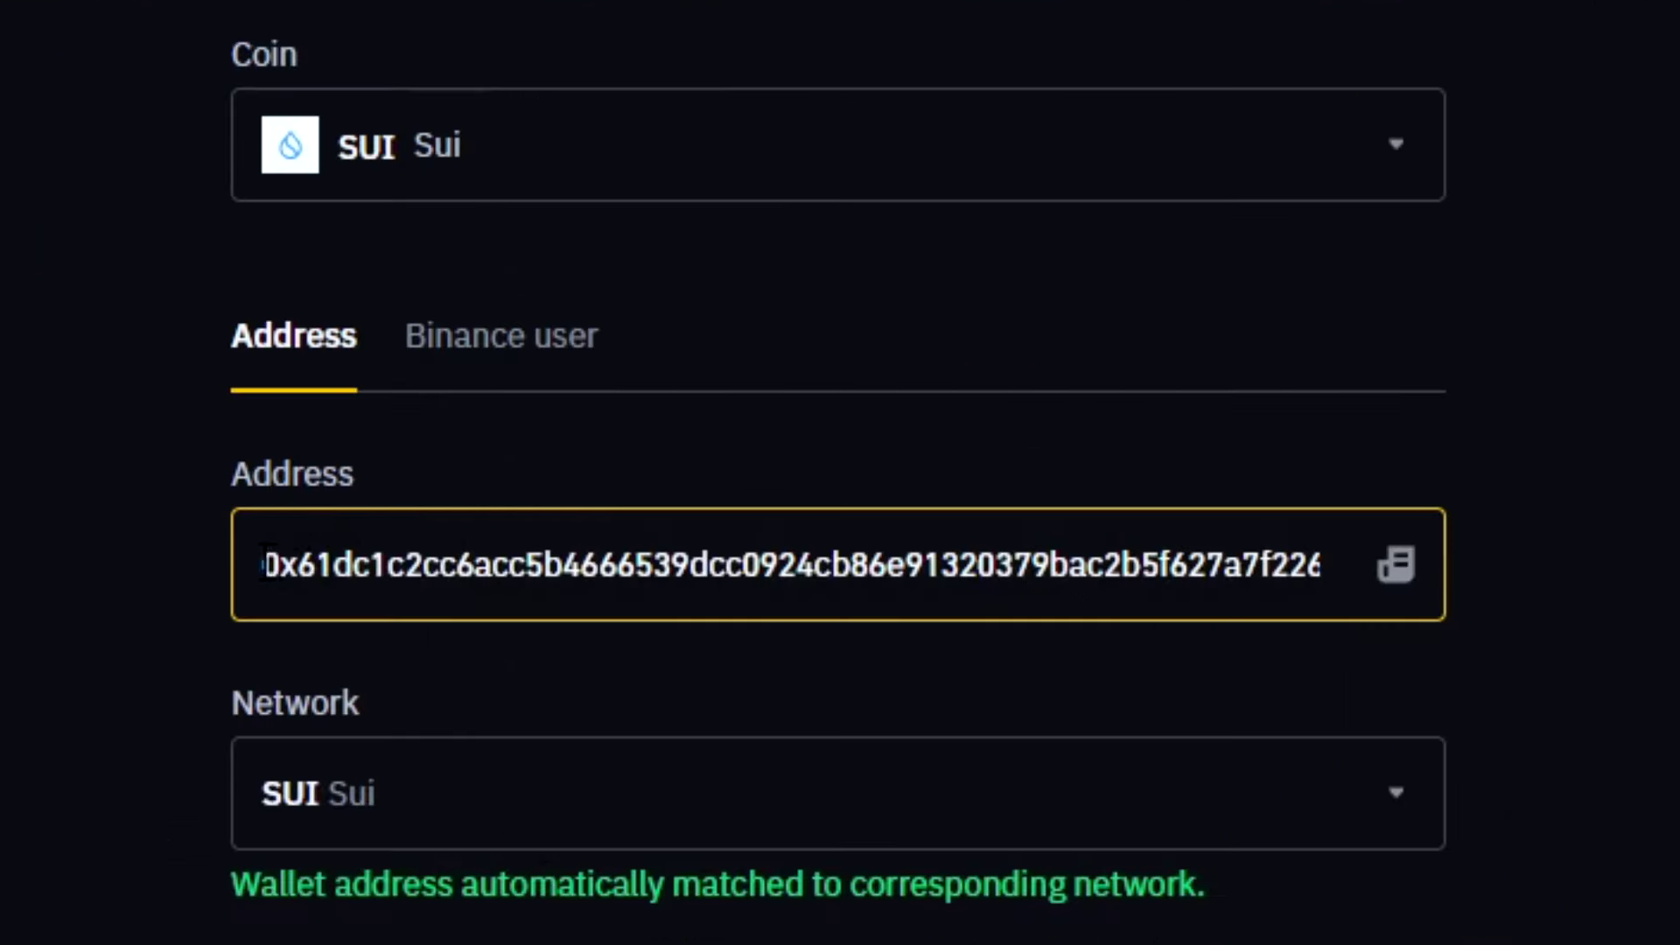
{"action": "mouse_move", "coordinate": [265, 566]}
{"action": "left_mouse_down"}
{"action": "mouse_move", "coordinate": [429, 603]}
{"action": "mouse_move", "coordinate": [1043, 567]}
{"action": "mouse_move", "coordinate": [284, 567]}
{"action": "left_mouse_up"}
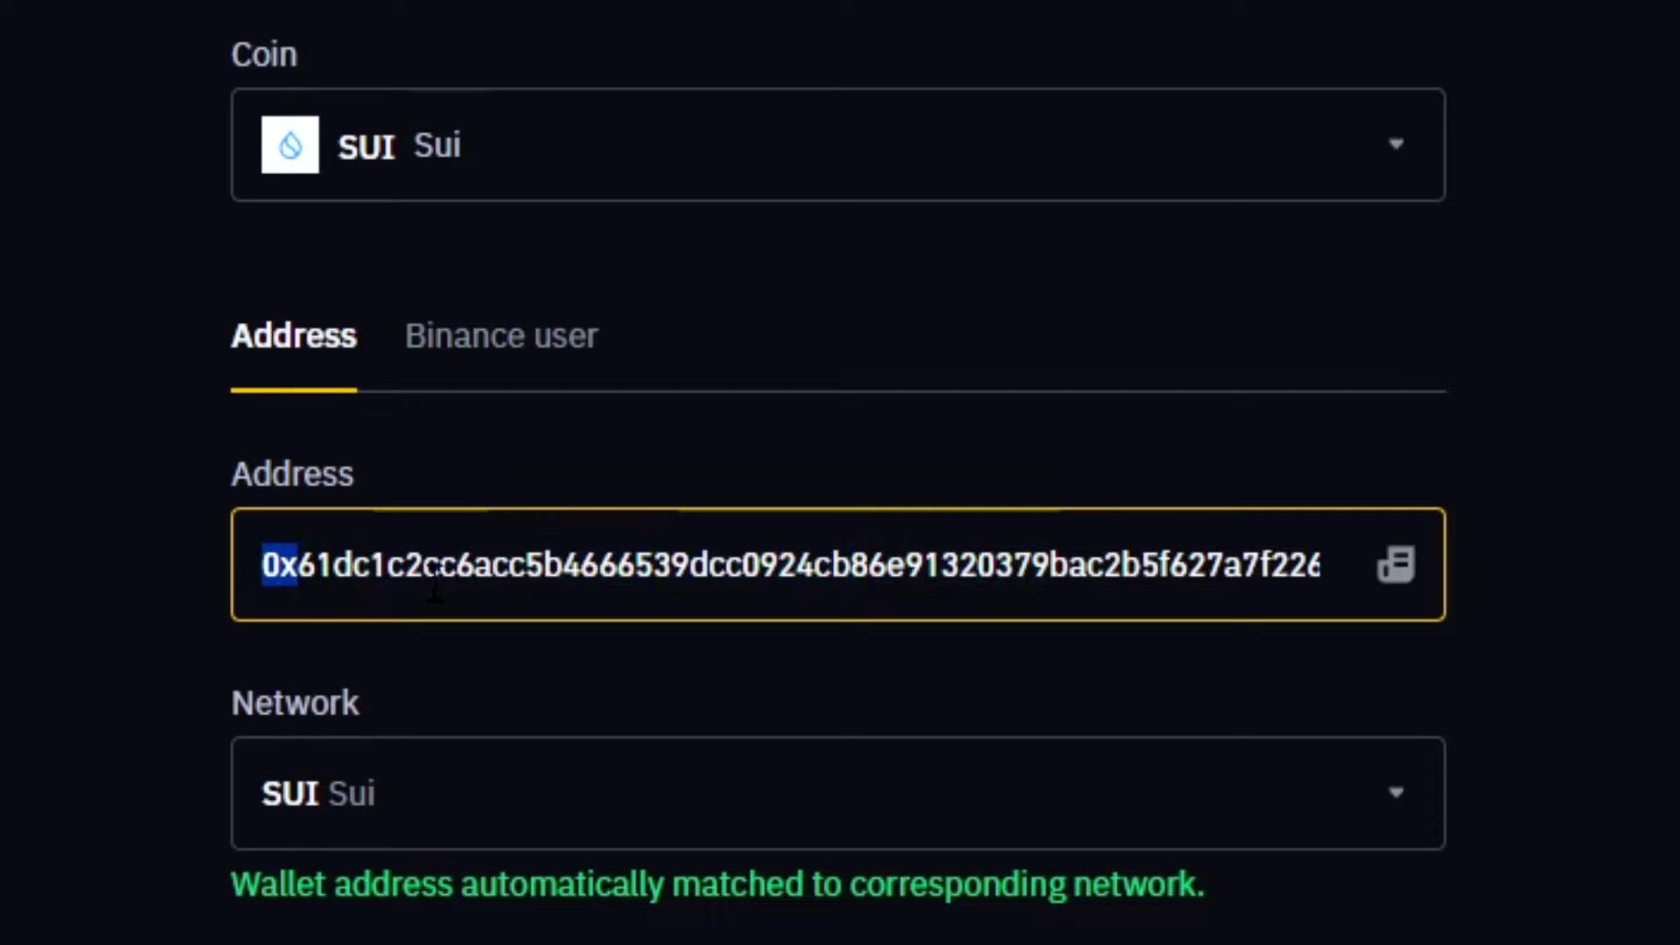
{"action": "left_click", "coordinate": [1032, 562]}
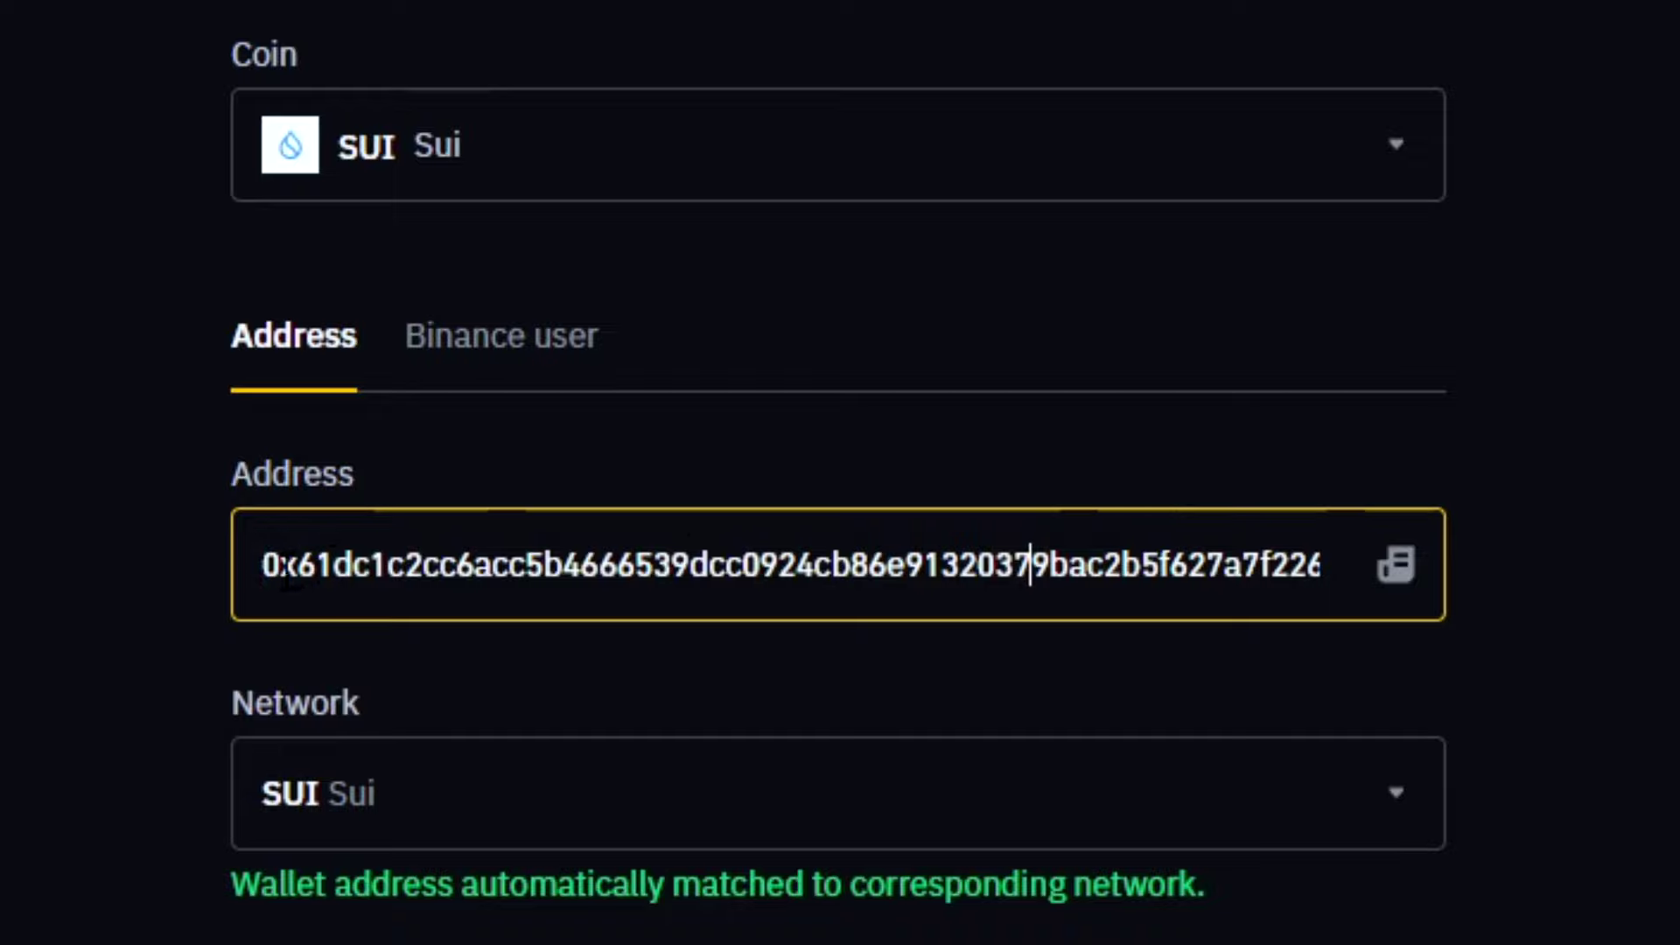
{"action": "left_click_drag", "start_coordinate": [958, 565], "coordinate": [250, 573]}
{"action": "left_click", "coordinate": [356, 636]}
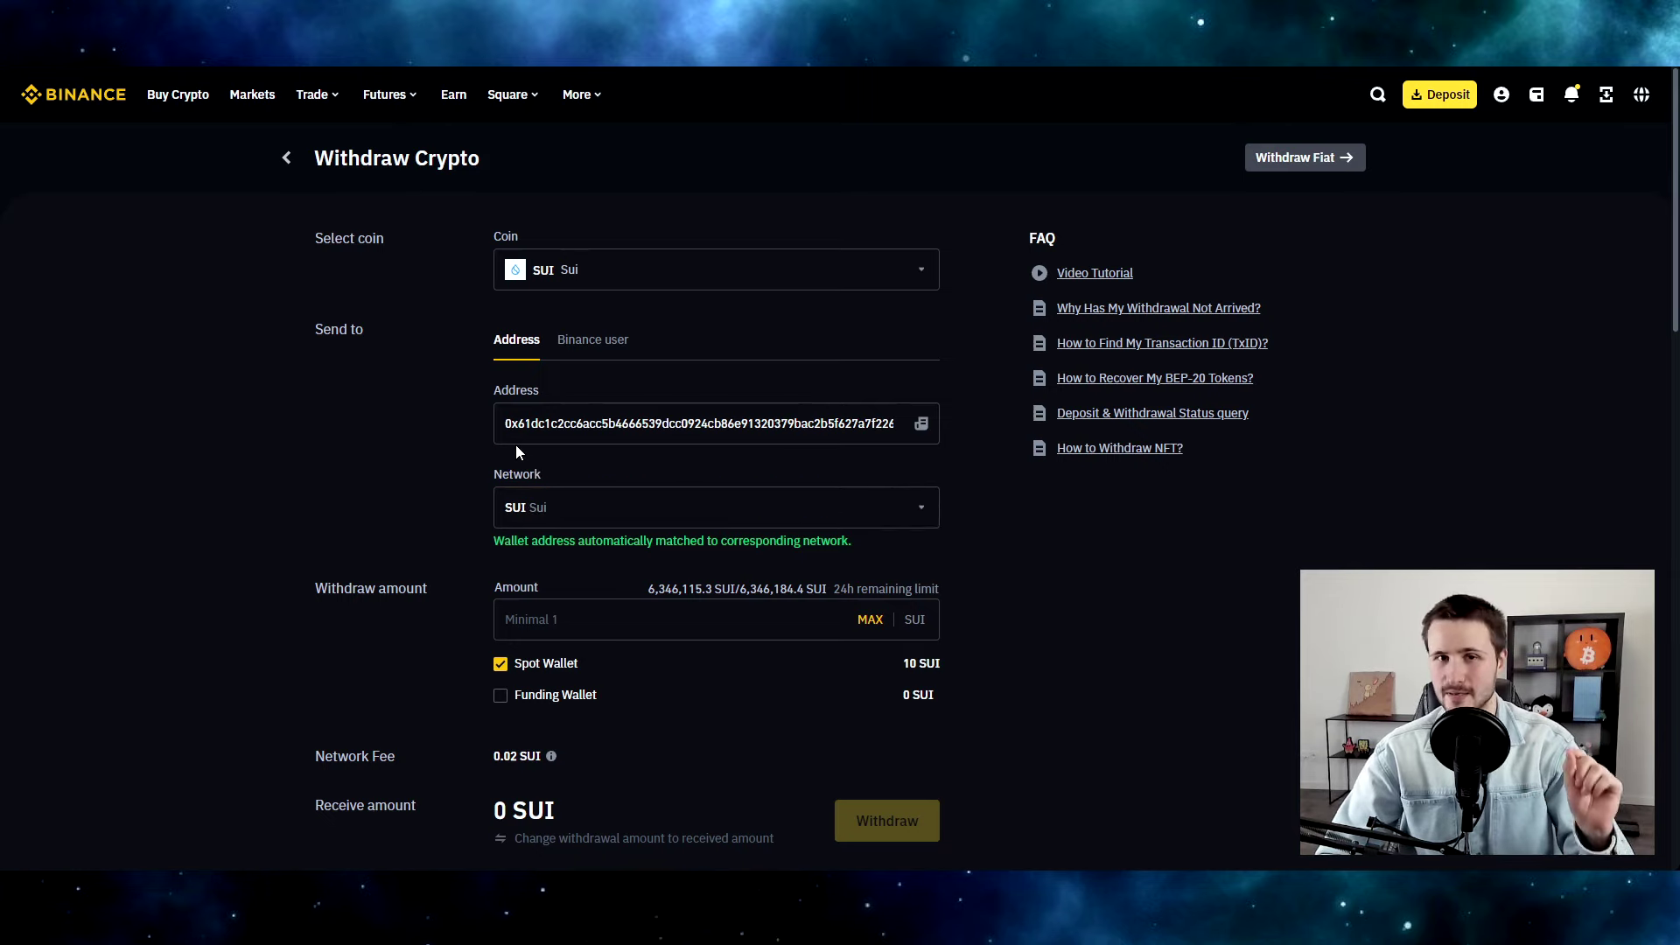
Step: Set the withdrawal amount to the maximum of 10 SUI, keep the Sui network and submit the withdrawal
{"action": "left_click", "coordinate": [870, 621]}
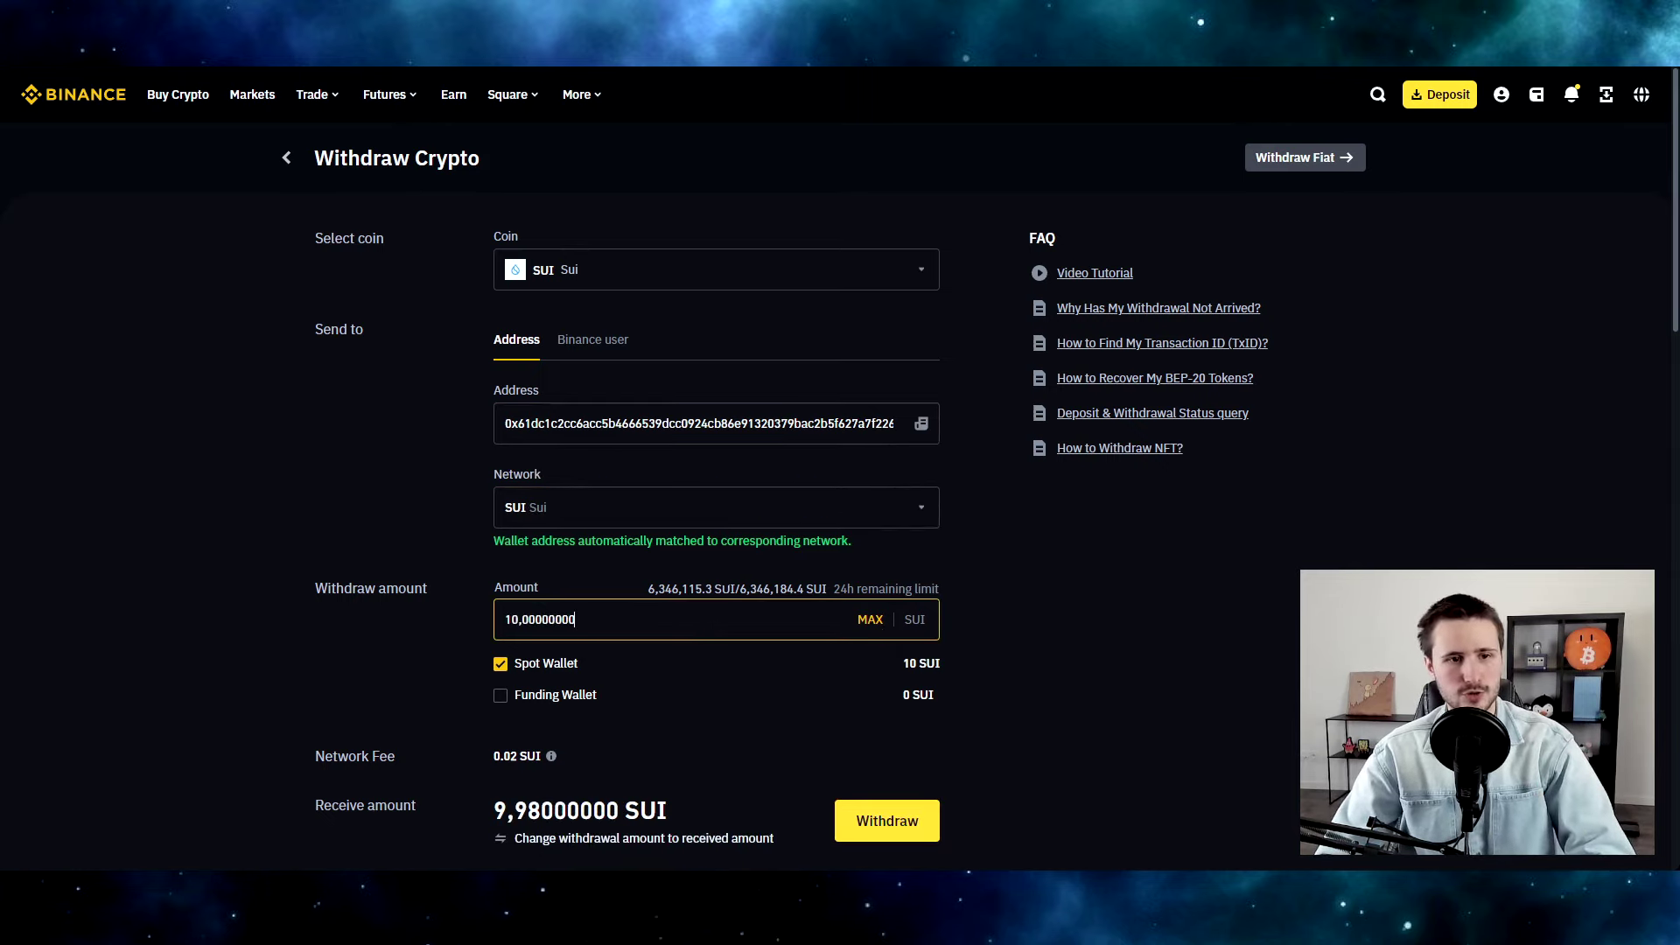
{"action": "left_click", "coordinate": [639, 506]}
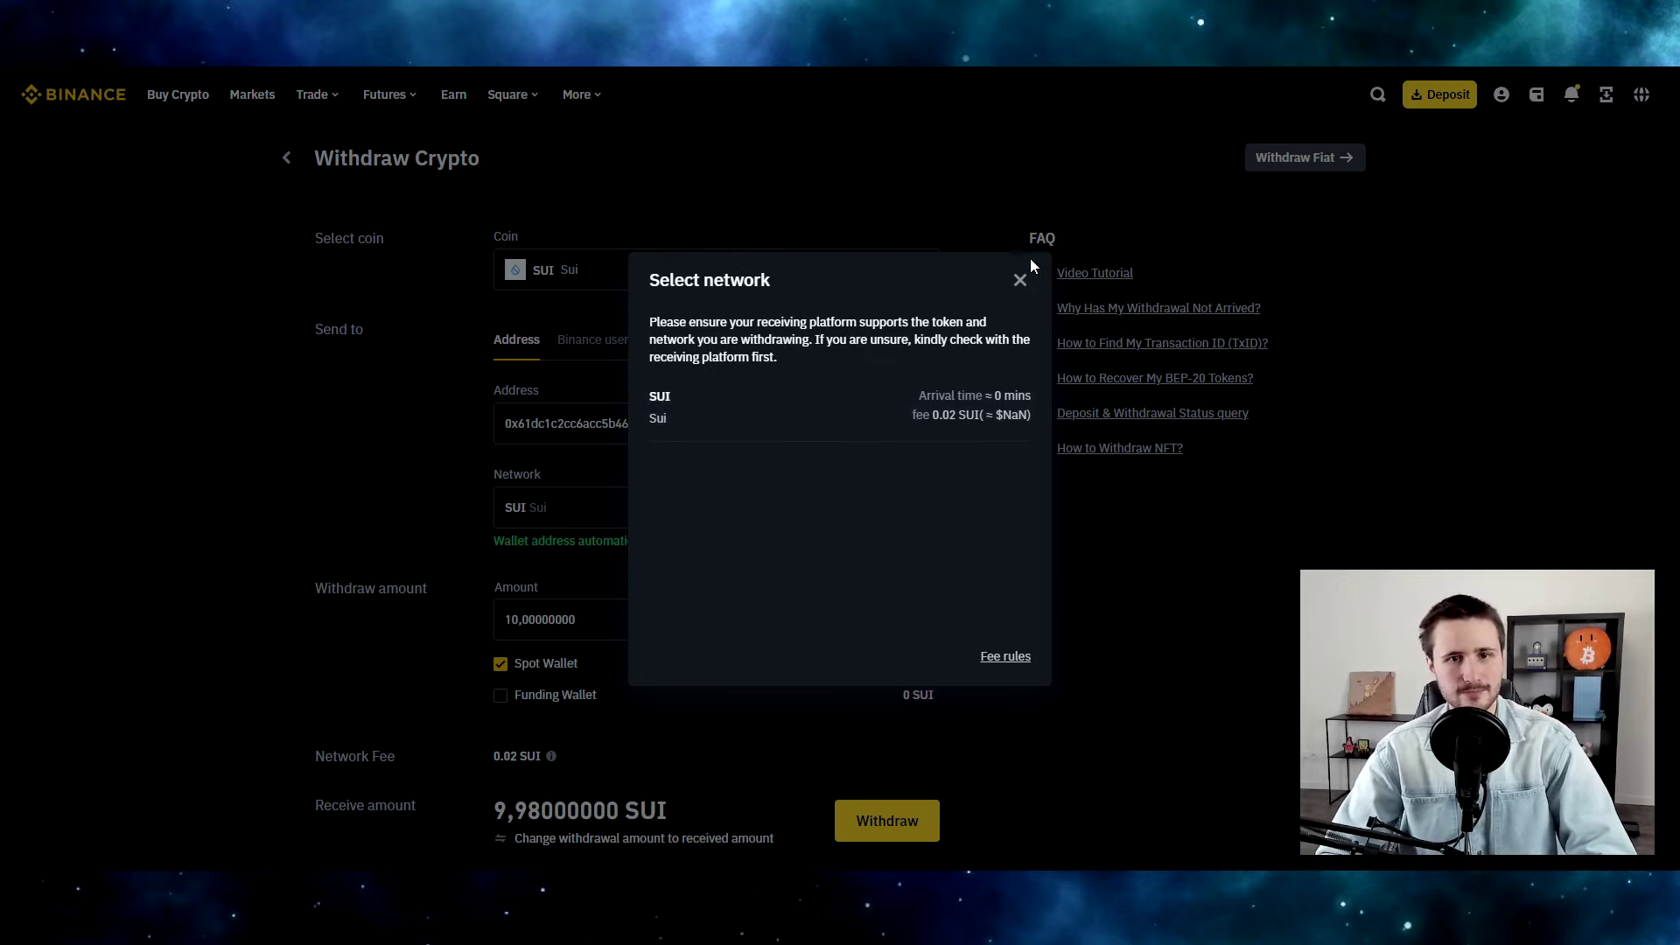
{"action": "left_click", "coordinate": [1020, 280]}
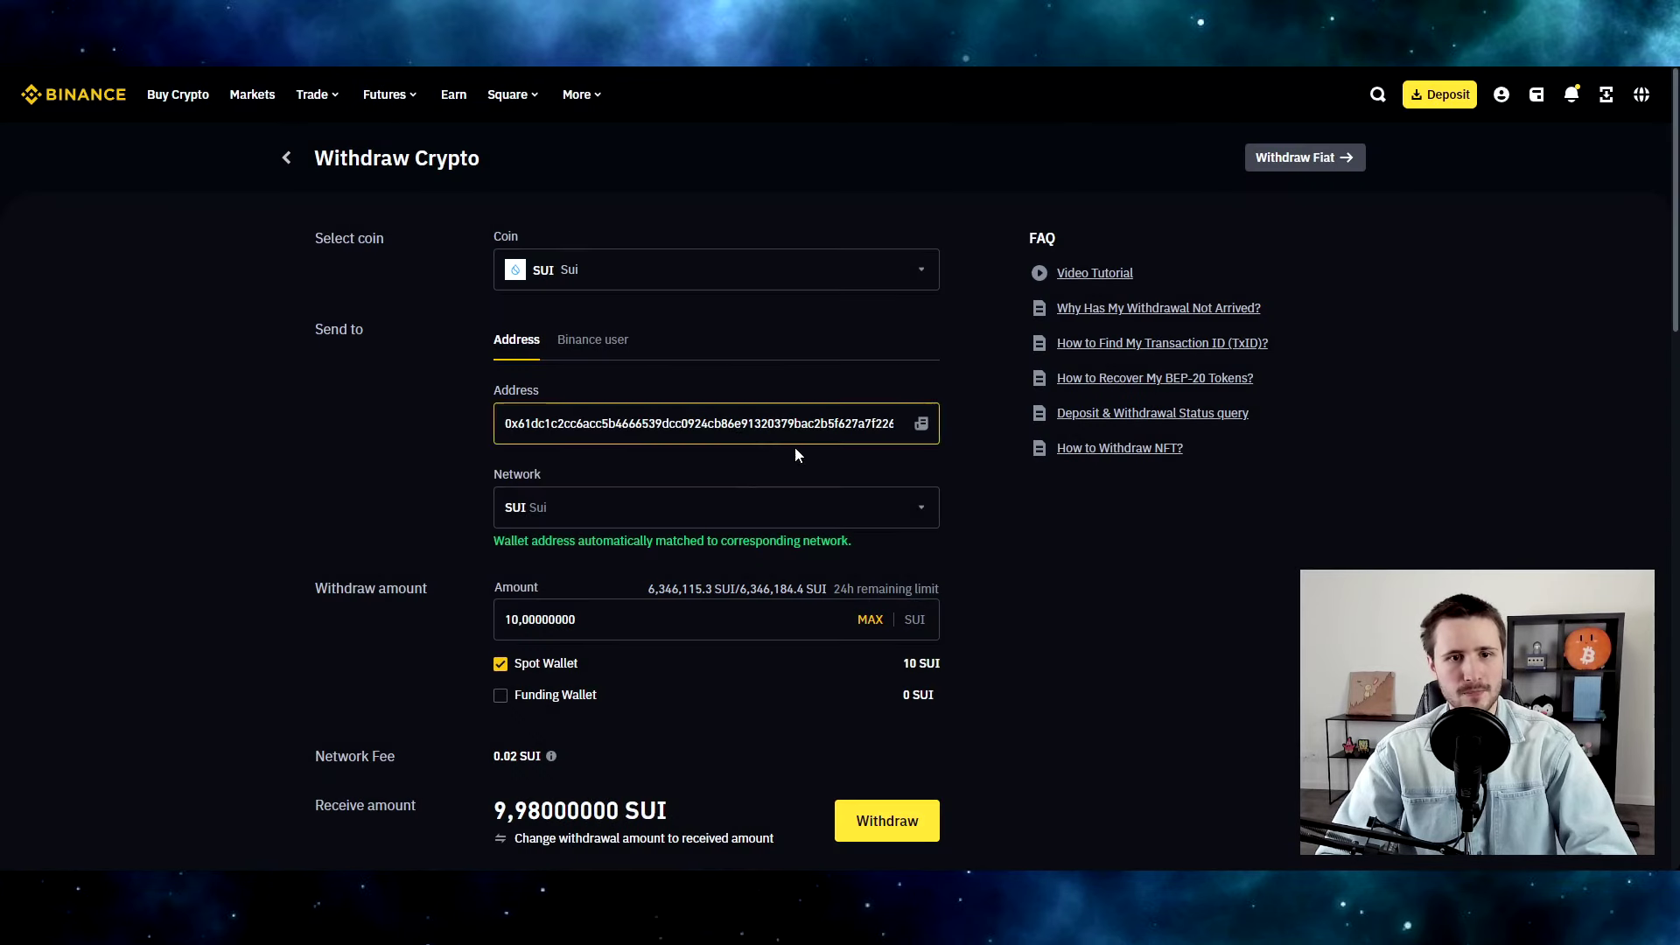
{"action": "left_click", "coordinate": [878, 824]}
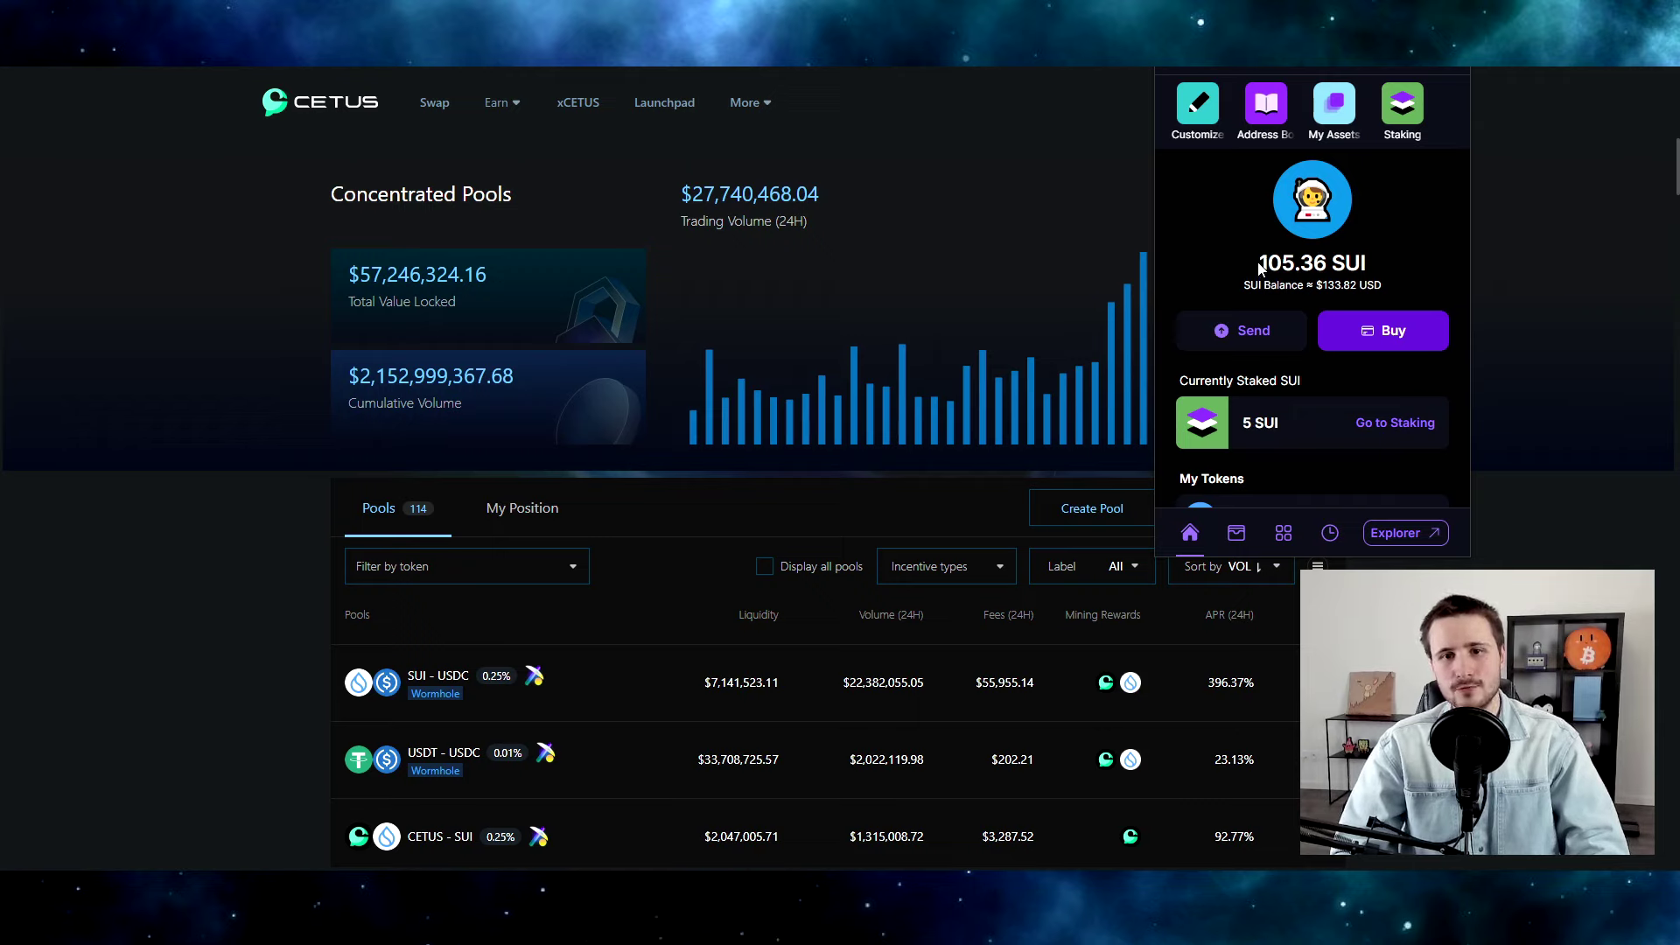
Step: Start a SUI transfer from the Ledger 1 account in Ethos, with Ledger 2 as the recipient
{"action": "left_click_drag", "start_coordinate": [1261, 262], "coordinate": [1288, 263]}
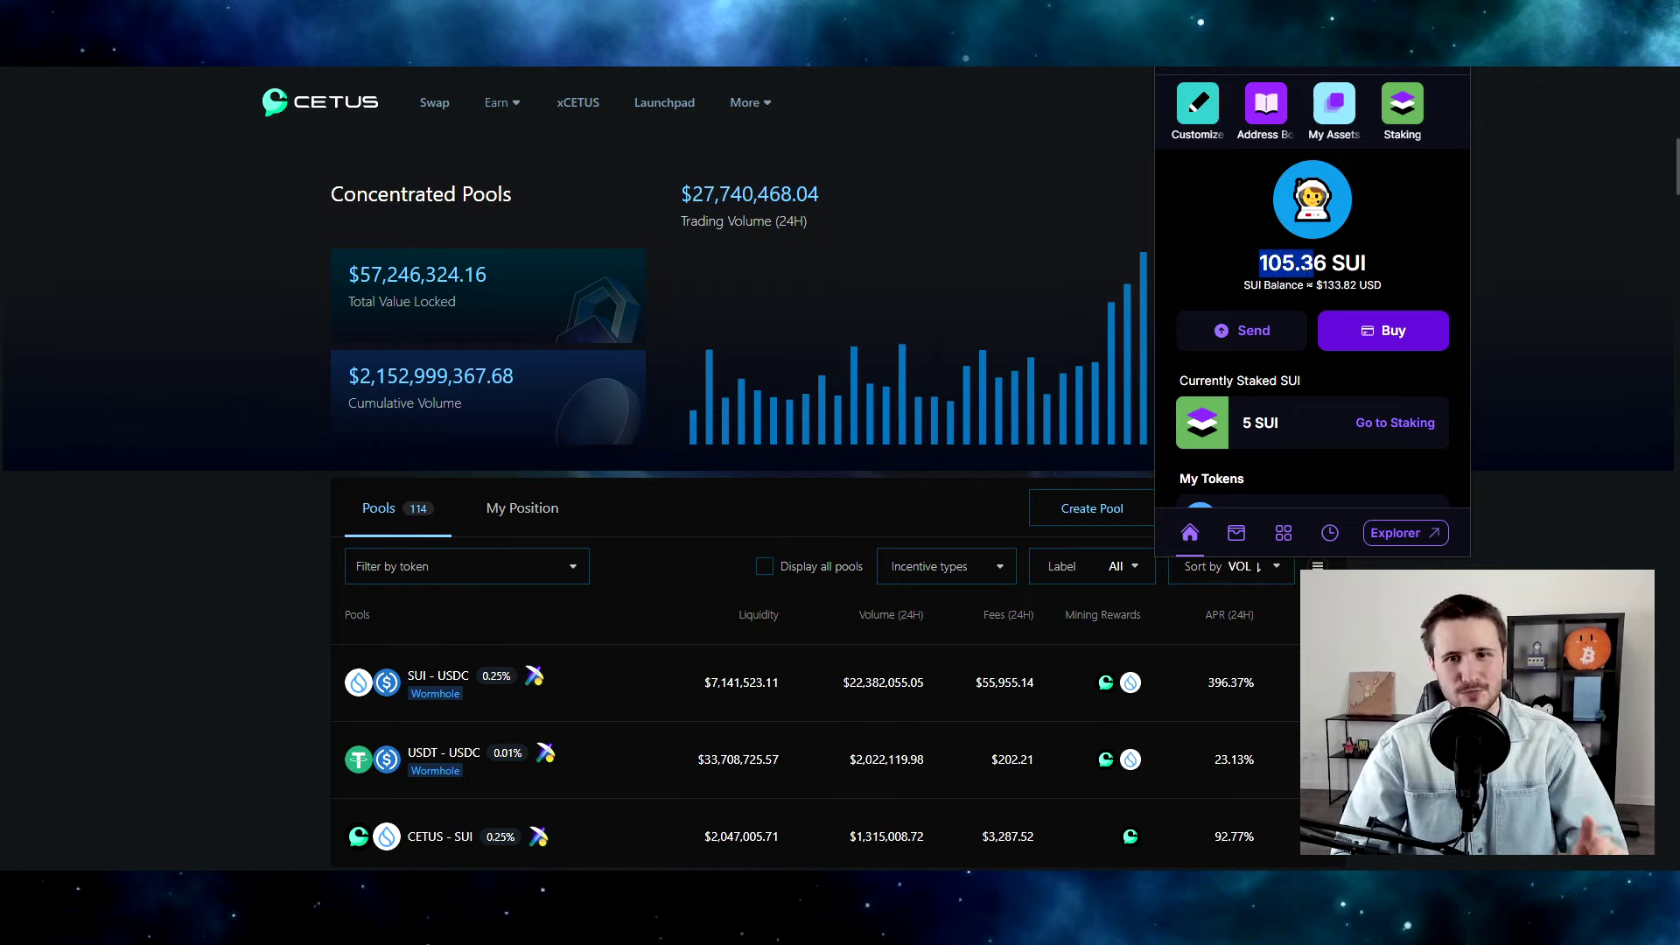
{"action": "left_click", "coordinate": [1237, 341]}
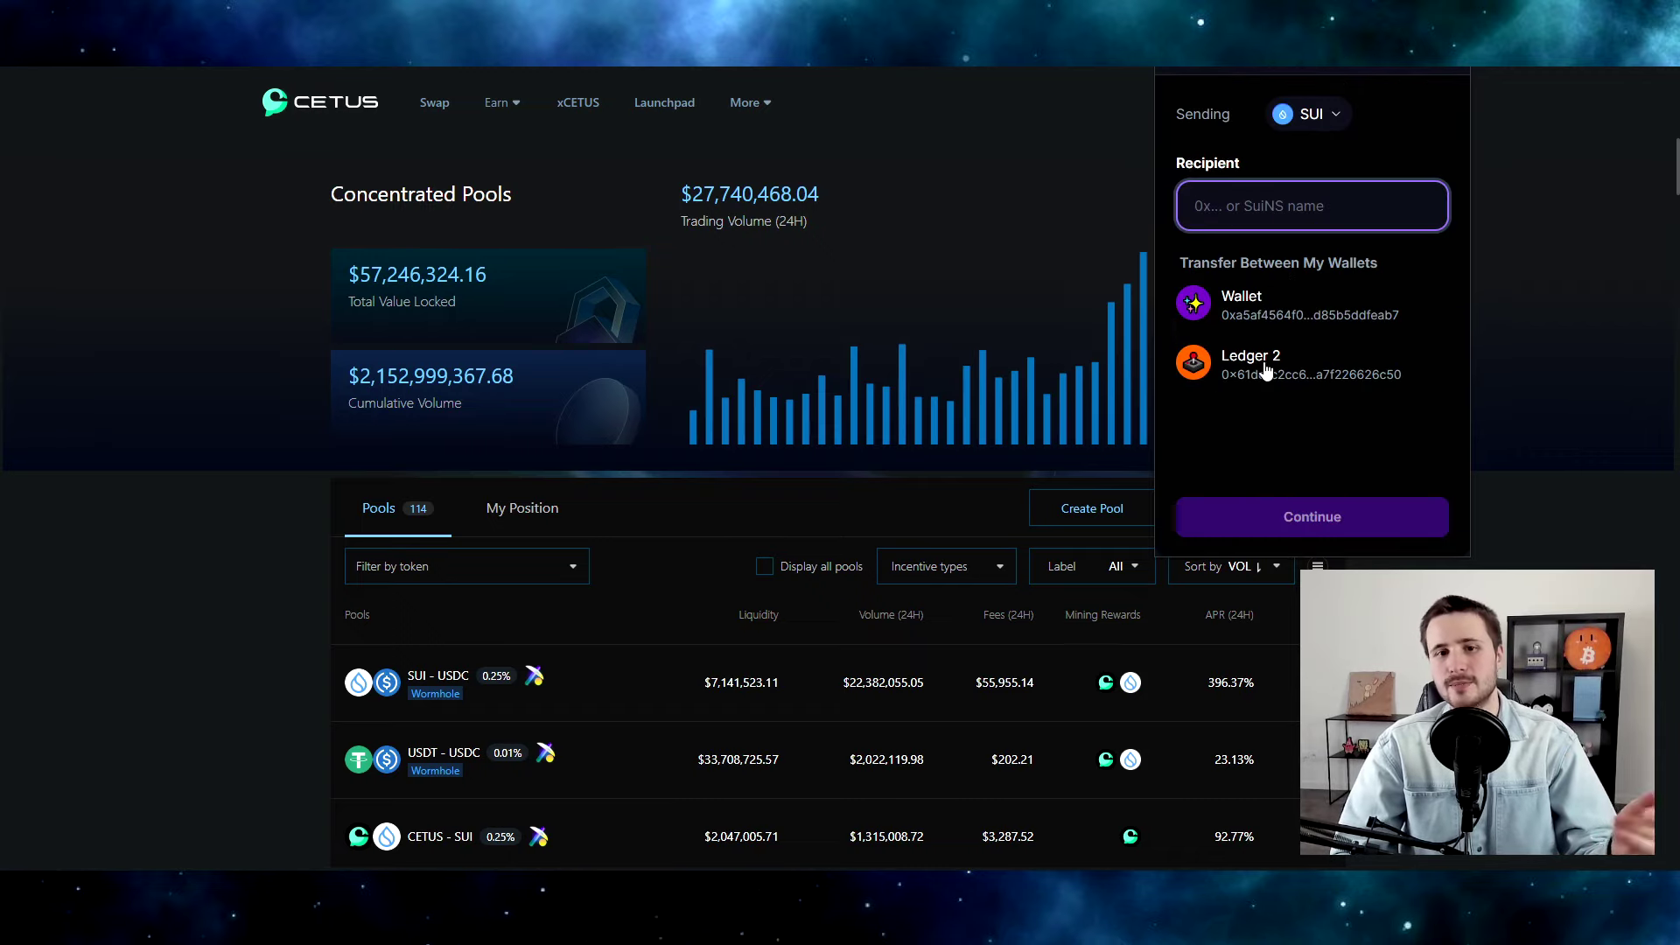
{"action": "left_click", "coordinate": [1266, 372]}
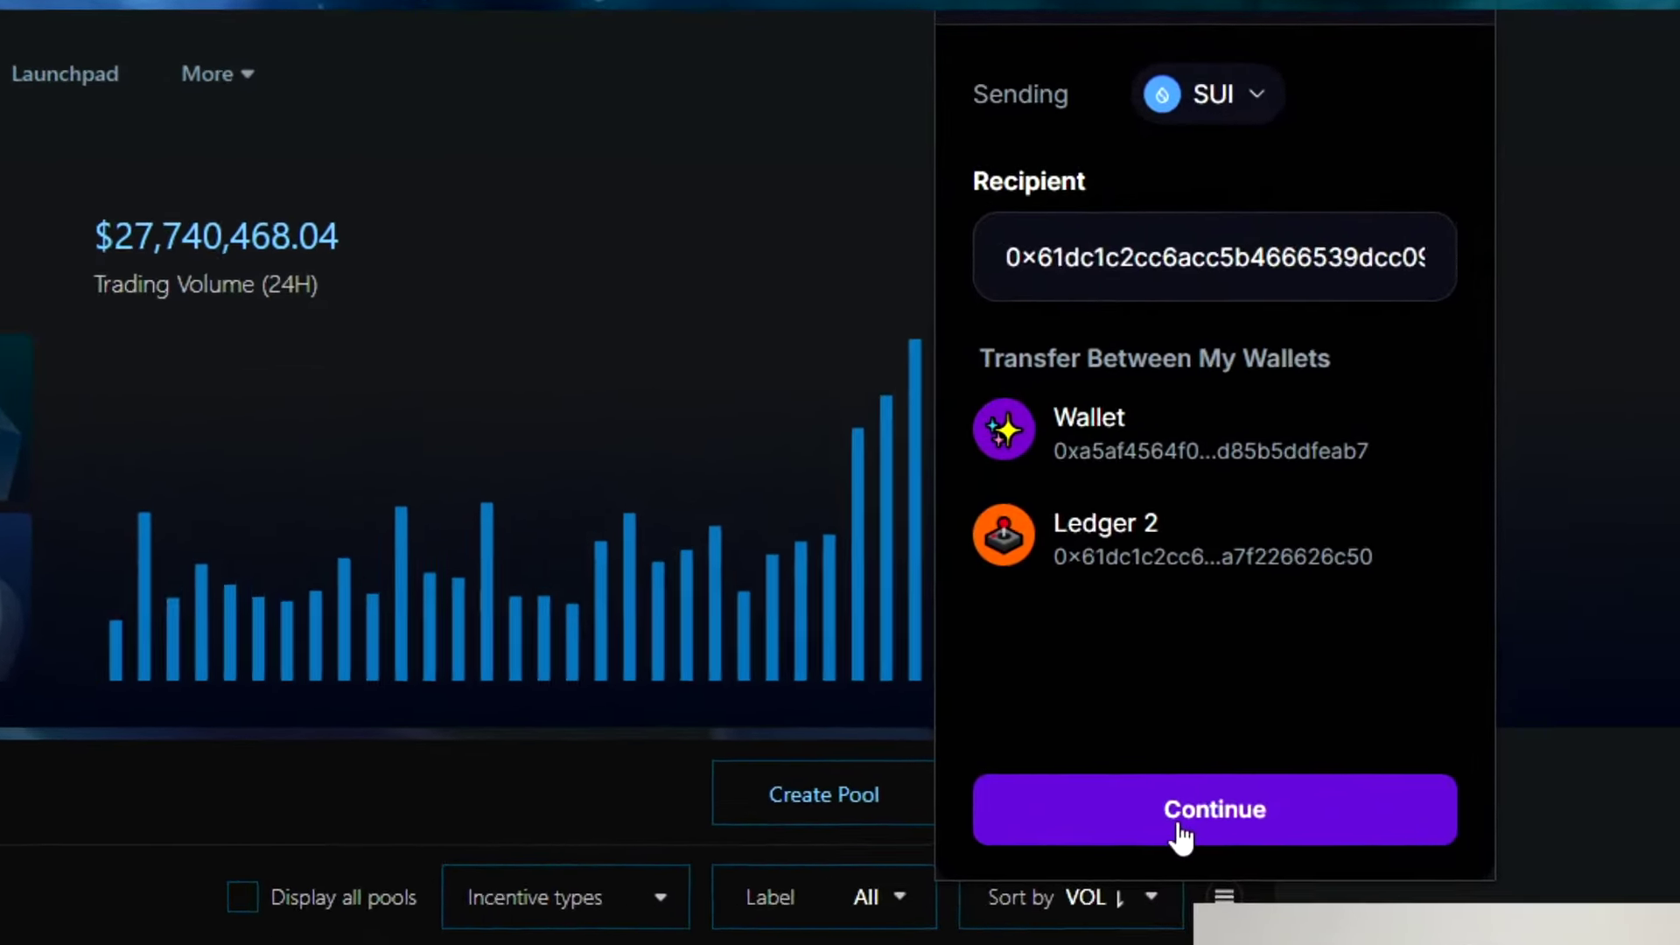
{"action": "left_click", "coordinate": [1181, 835]}
Step: Try to set the transfer amount to the full balance of 105.36 SUI
{"action": "type", "text": "1"}
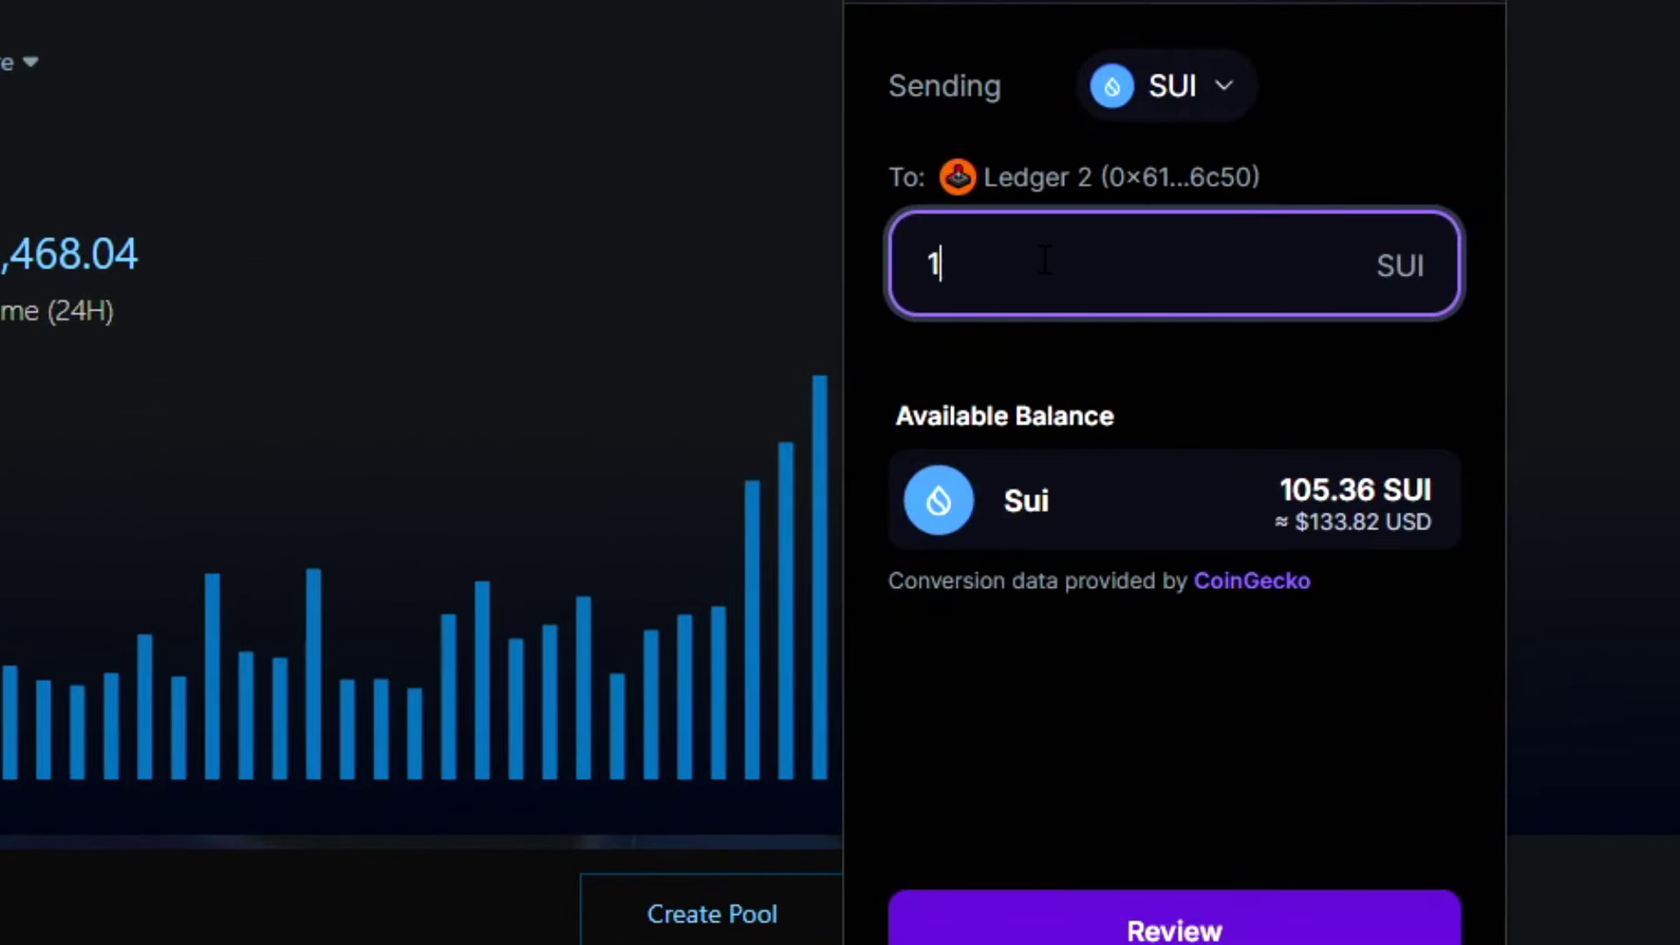
{"action": "type", "text": "05.36"}
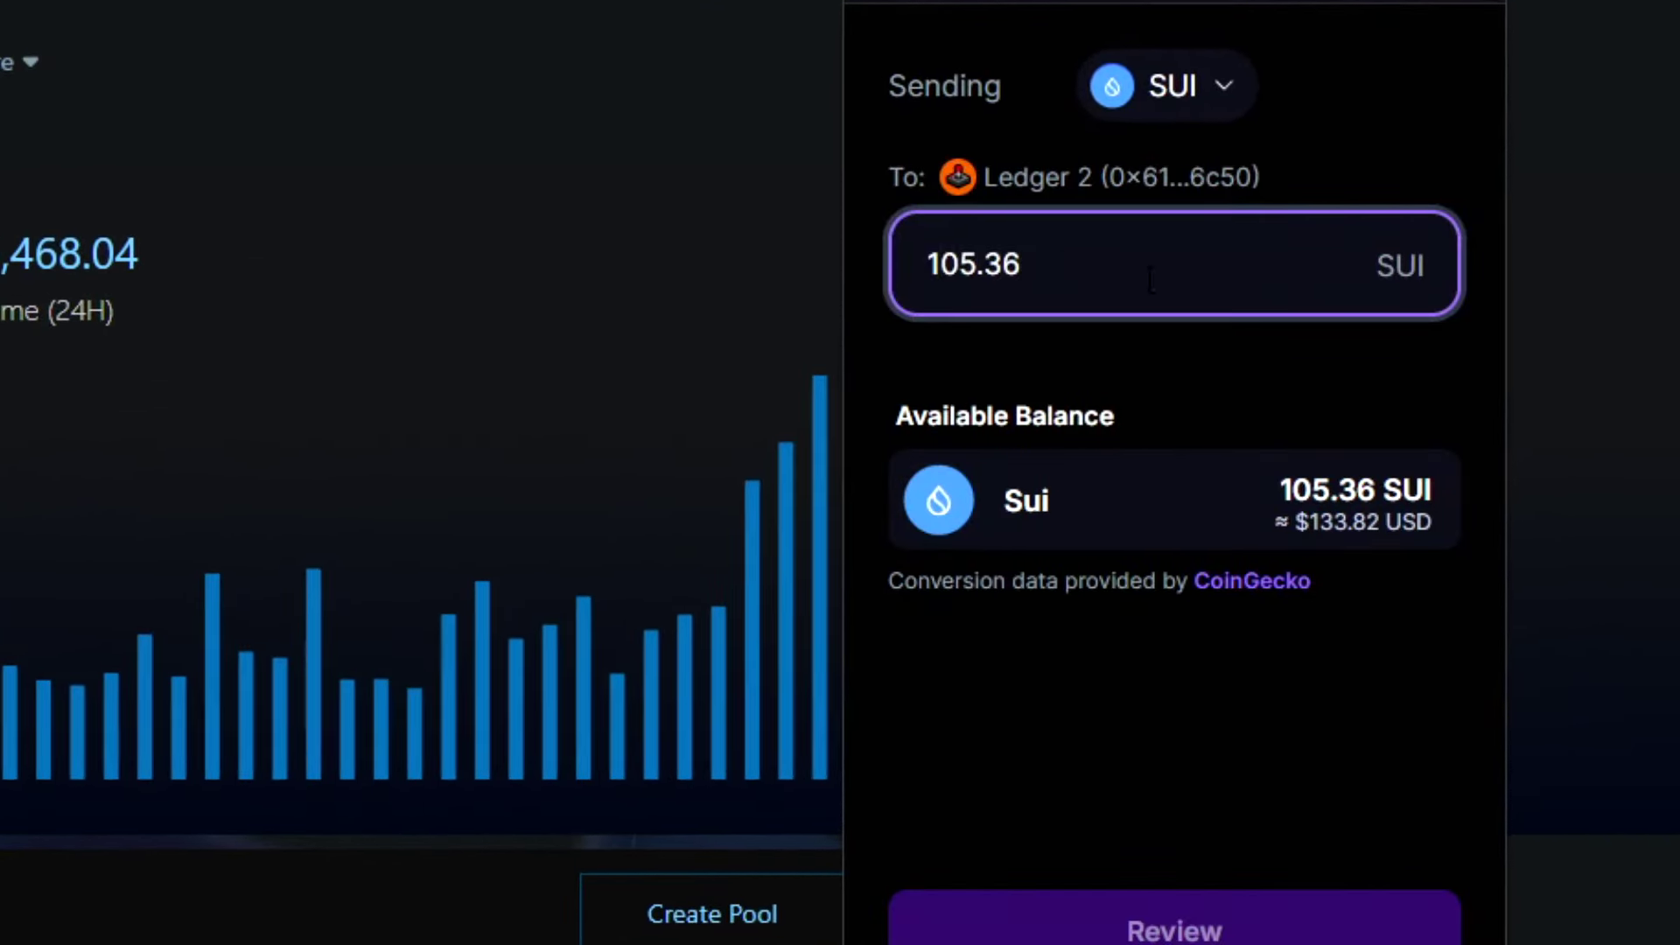
{"action": "left_click", "coordinate": [1201, 364]}
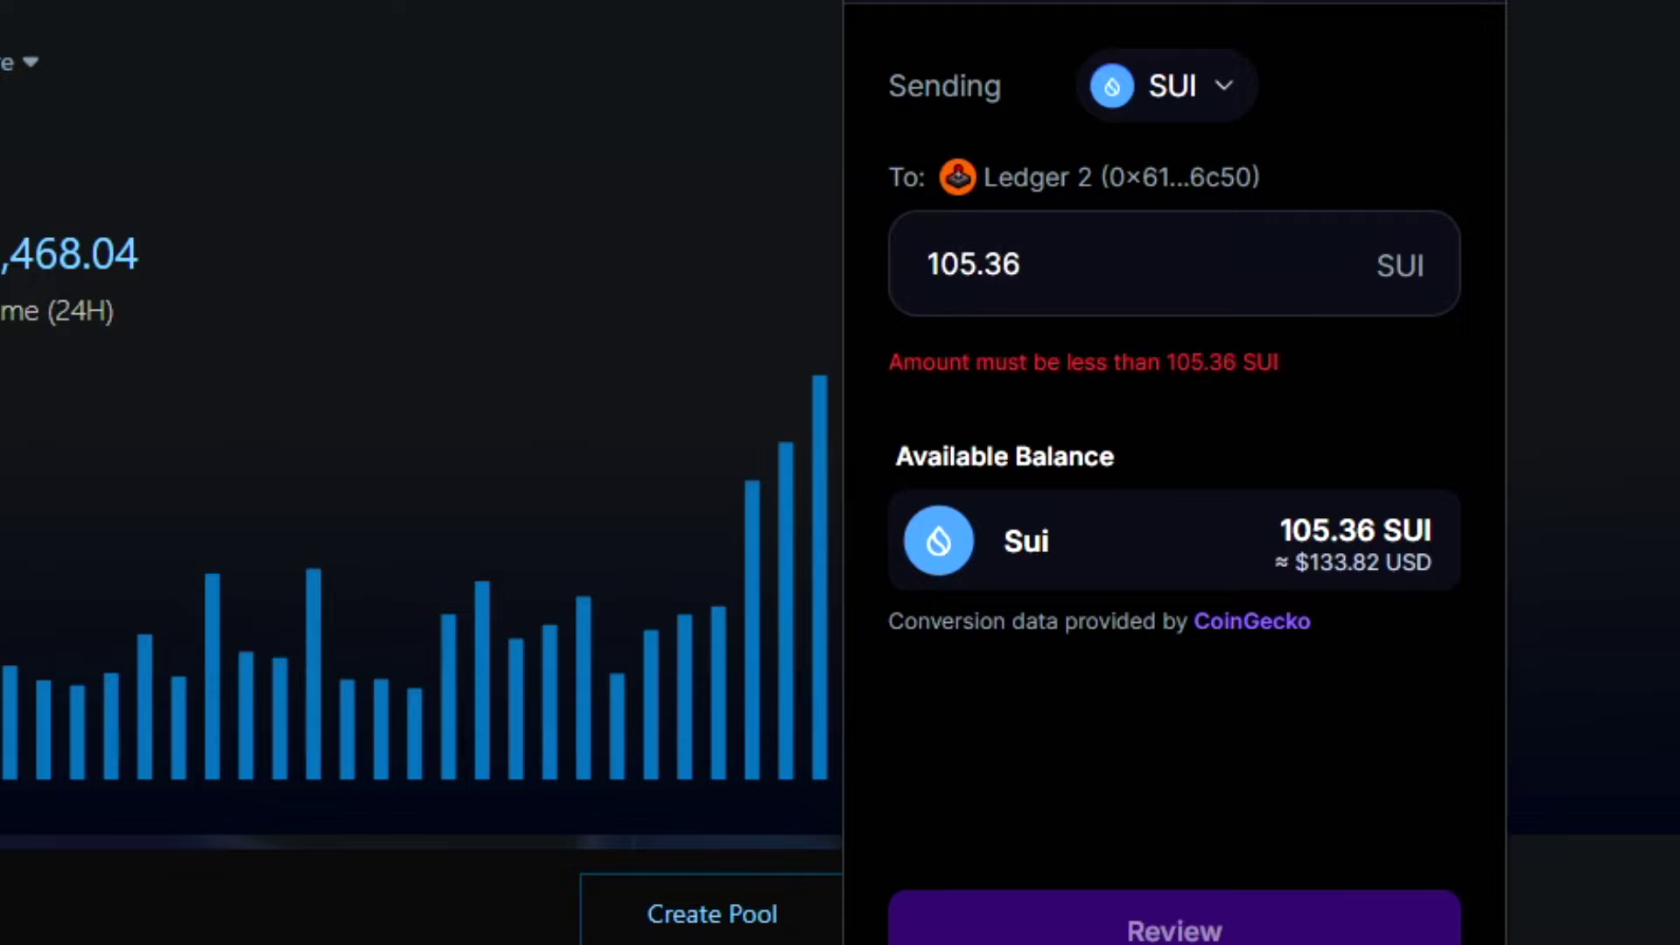
Step: Change the transfer amount to 105,36 SUI with a comma as decimal separator and proceed to the review
{"action": "left_click", "coordinate": [1036, 262]}
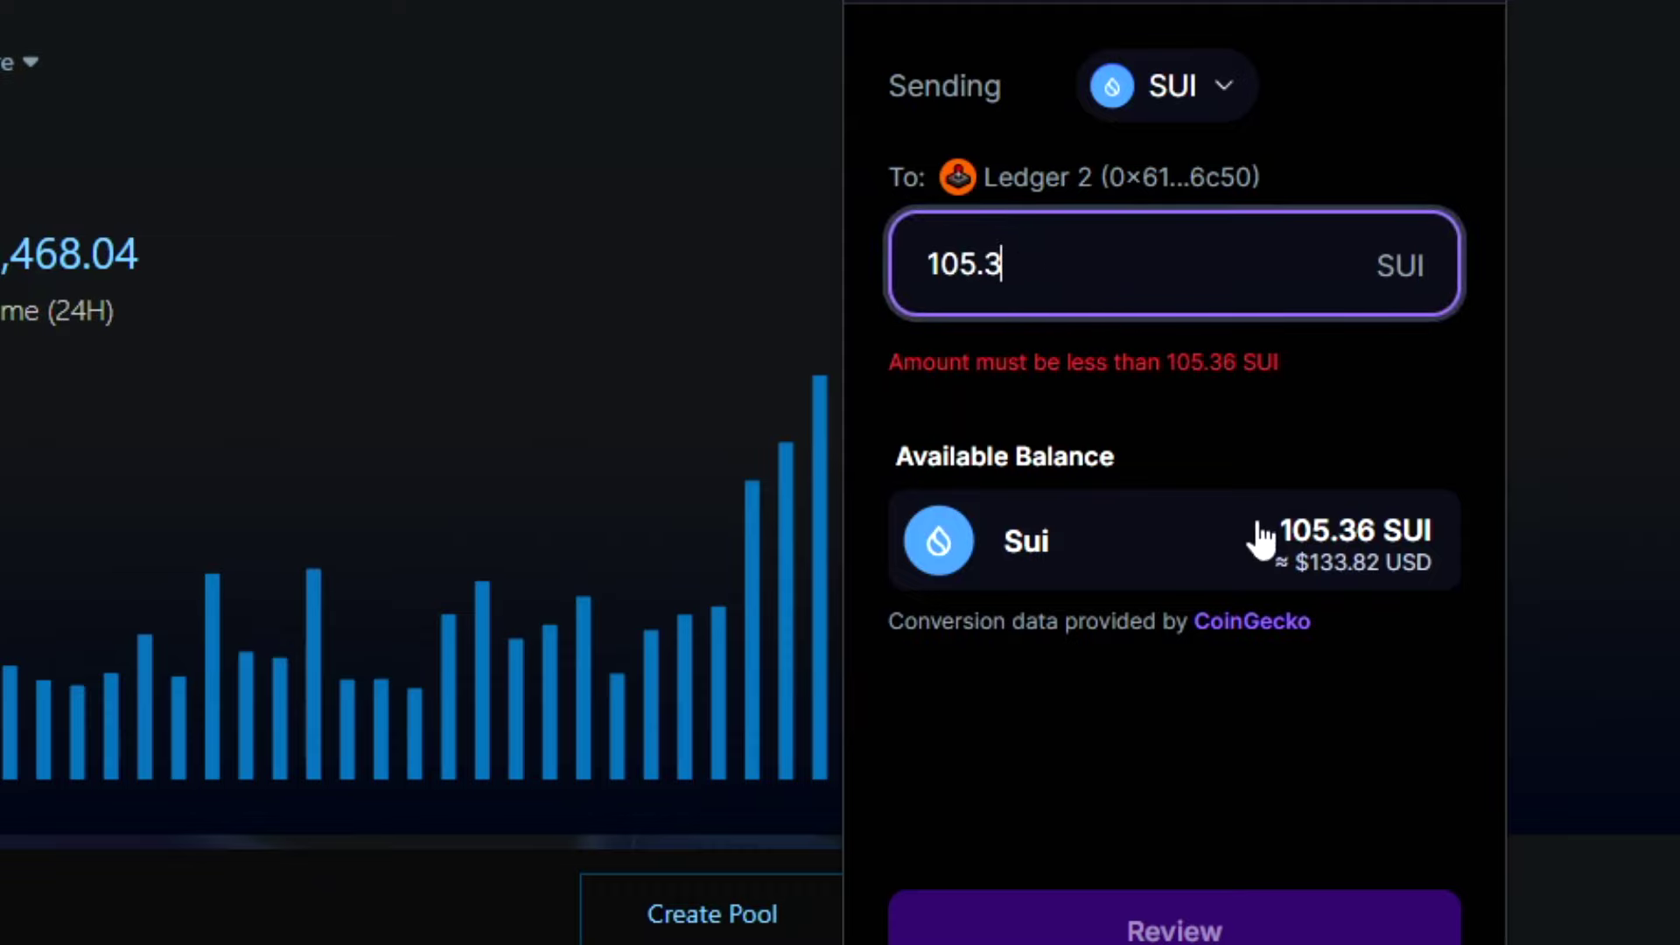
{"action": "type", "text": "5"}
{"action": "key", "text": "BackSpace"}
{"action": "key", "text": "BackSpace"}
{"action": "key", "text": "BackSpace"}
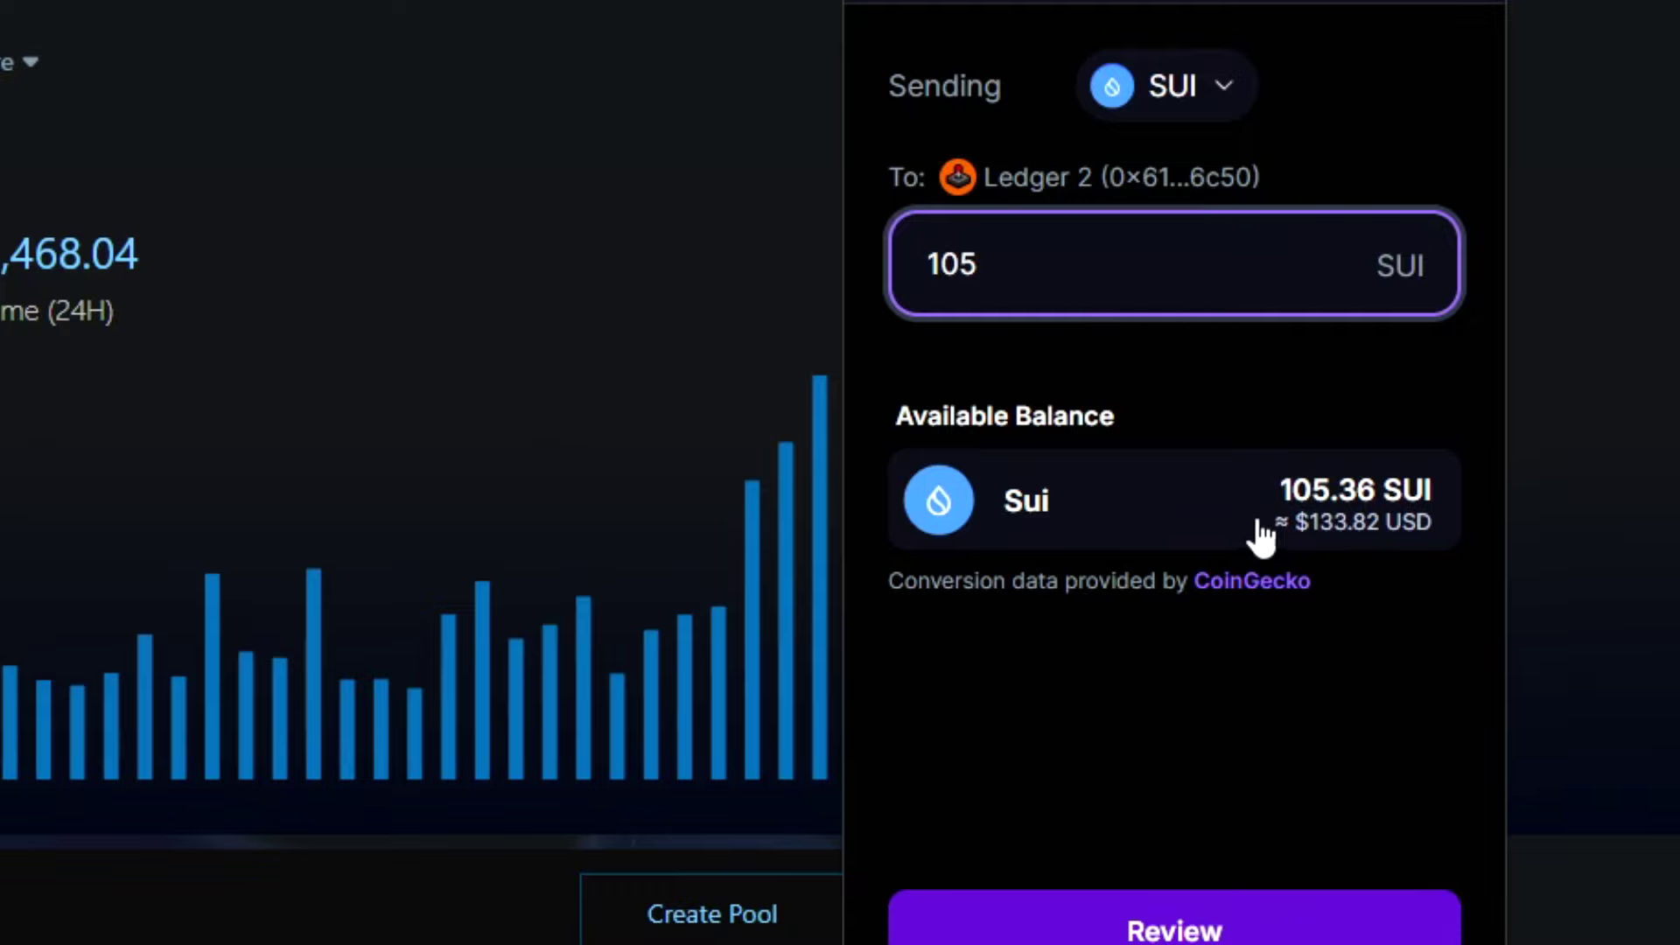
{"action": "type", "text": ",36"}
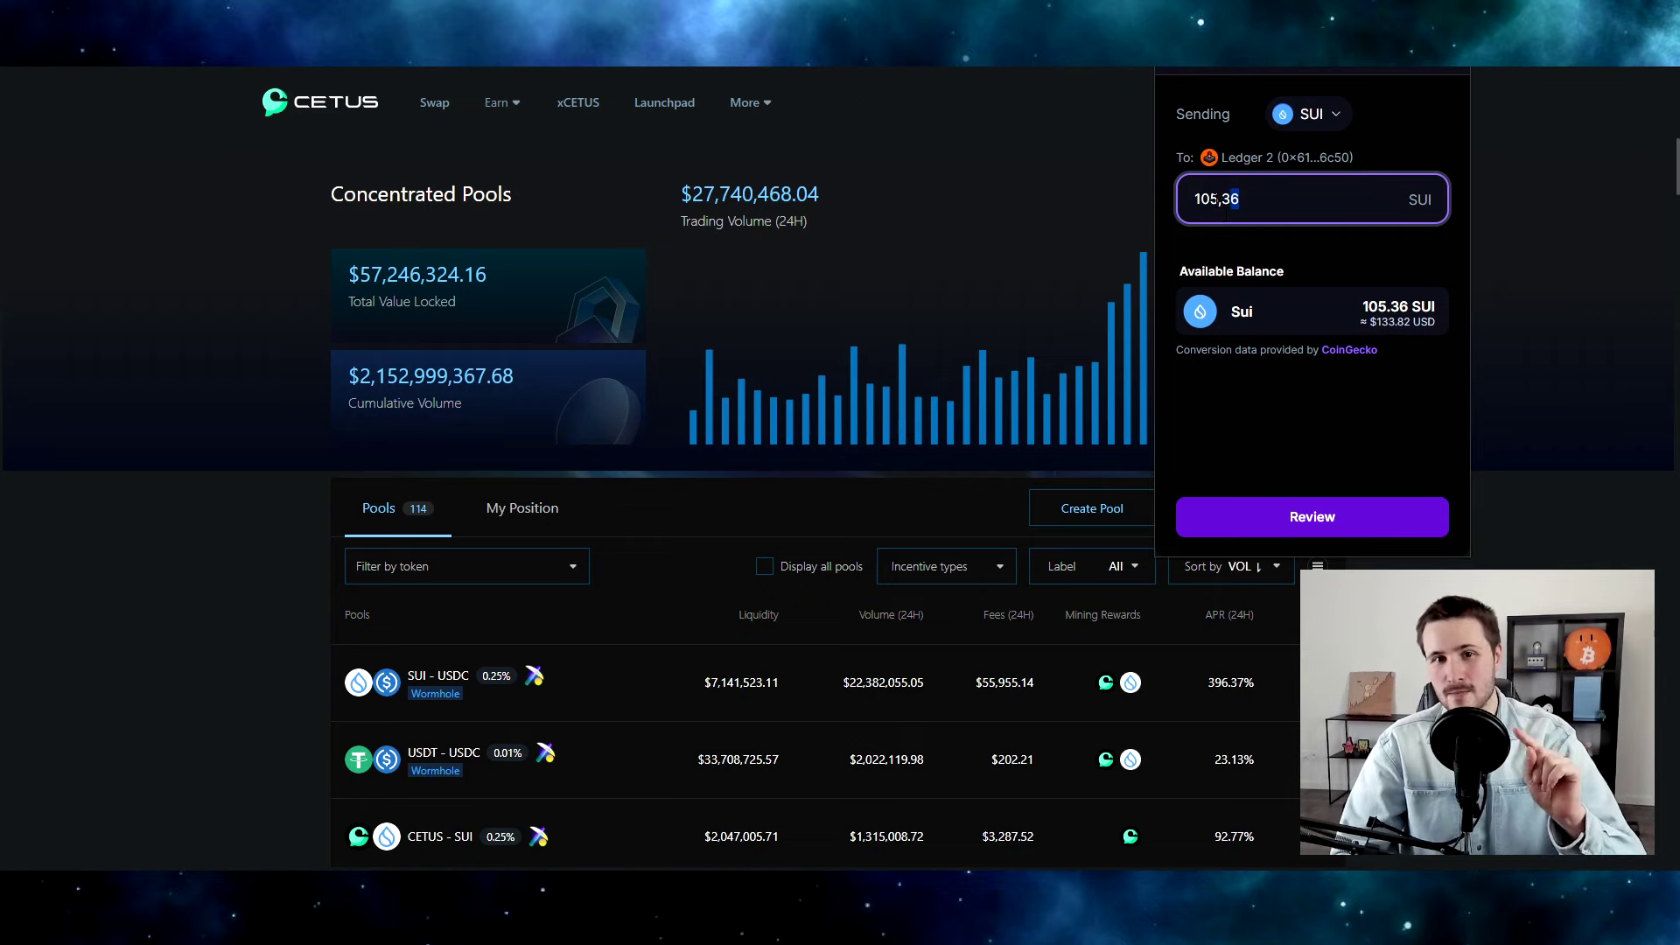
{"action": "left_click_drag", "start_coordinate": [1218, 199], "coordinate": [1197, 198]}
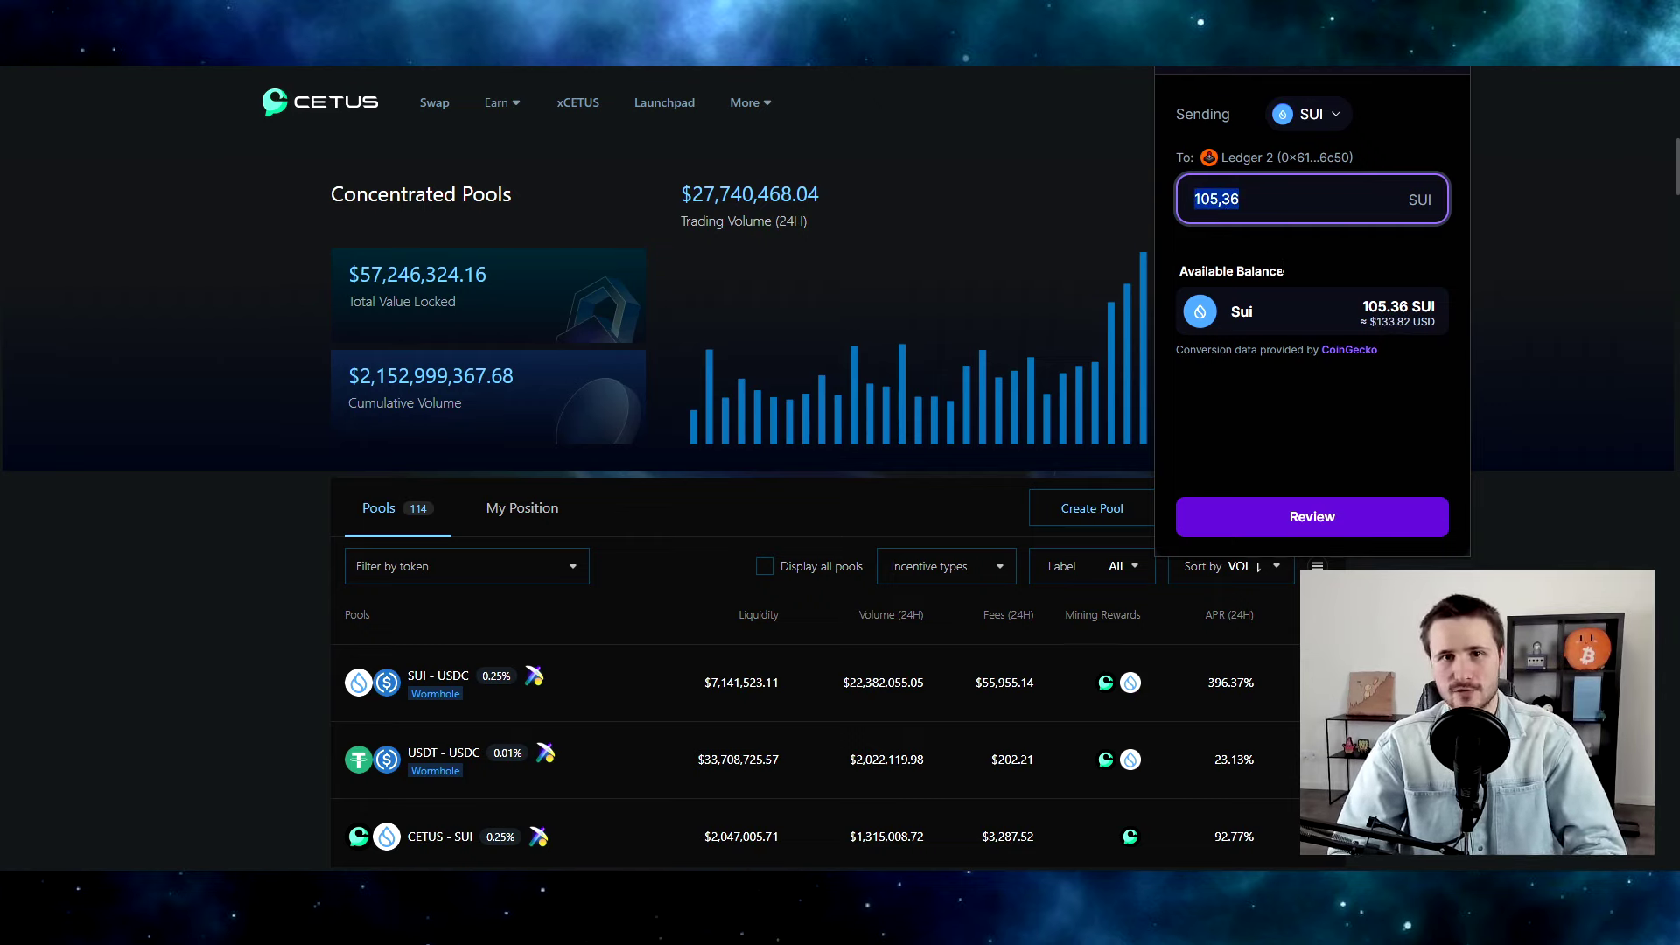
{"action": "left_click", "coordinate": [1278, 200]}
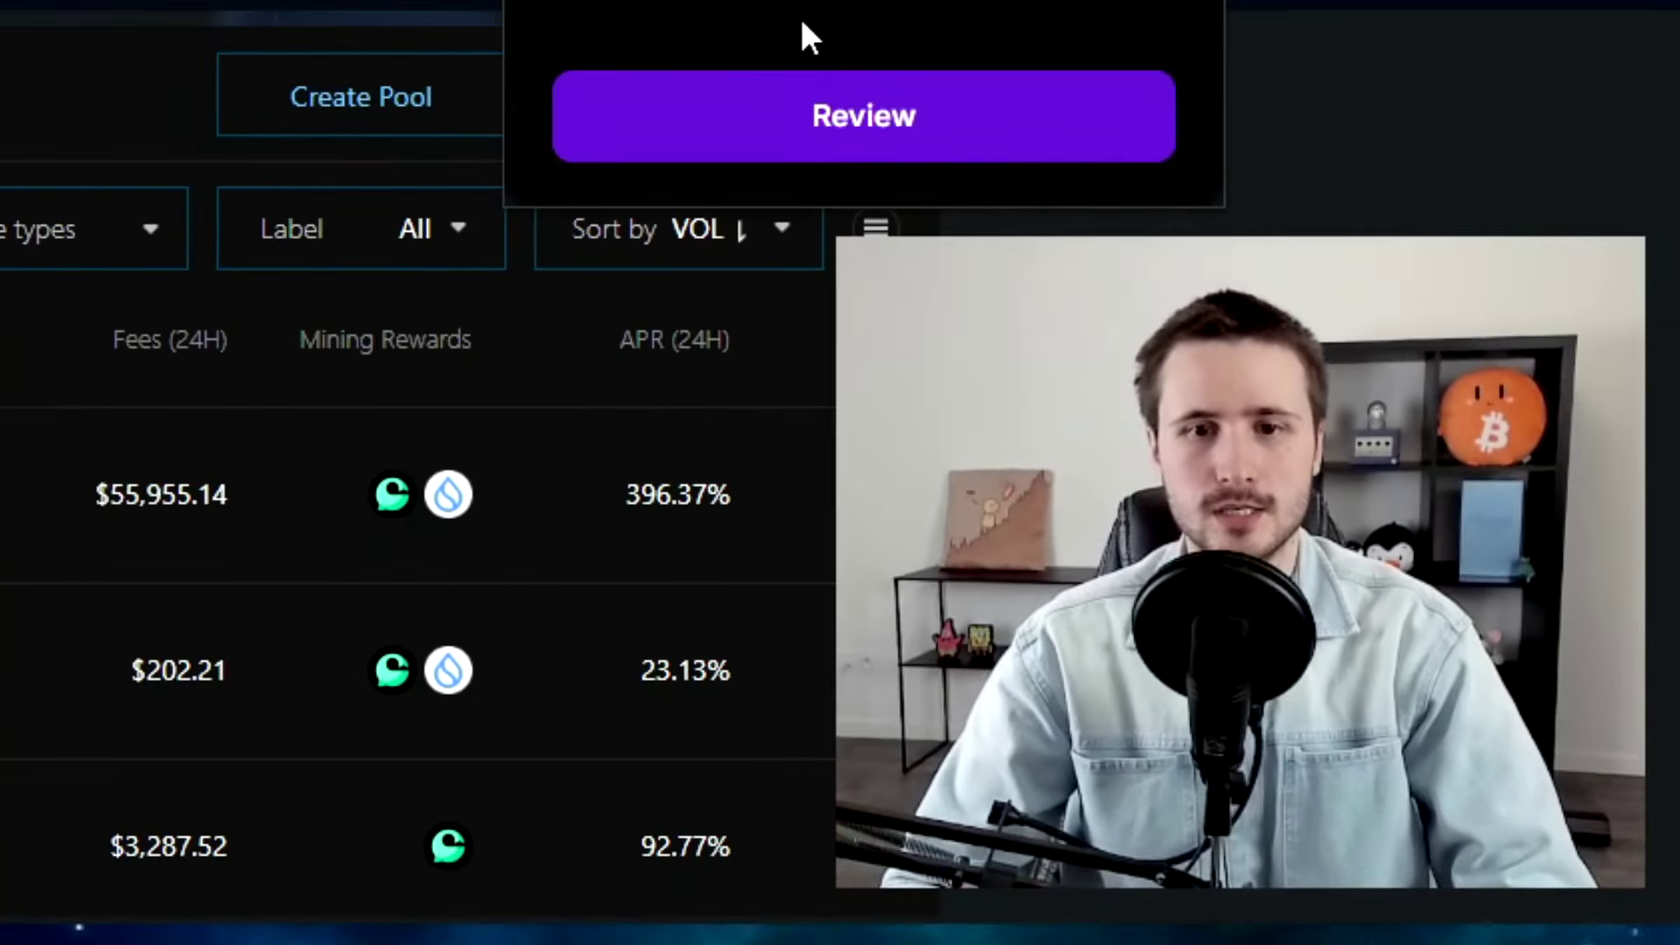
{"action": "left_click", "coordinate": [802, 95]}
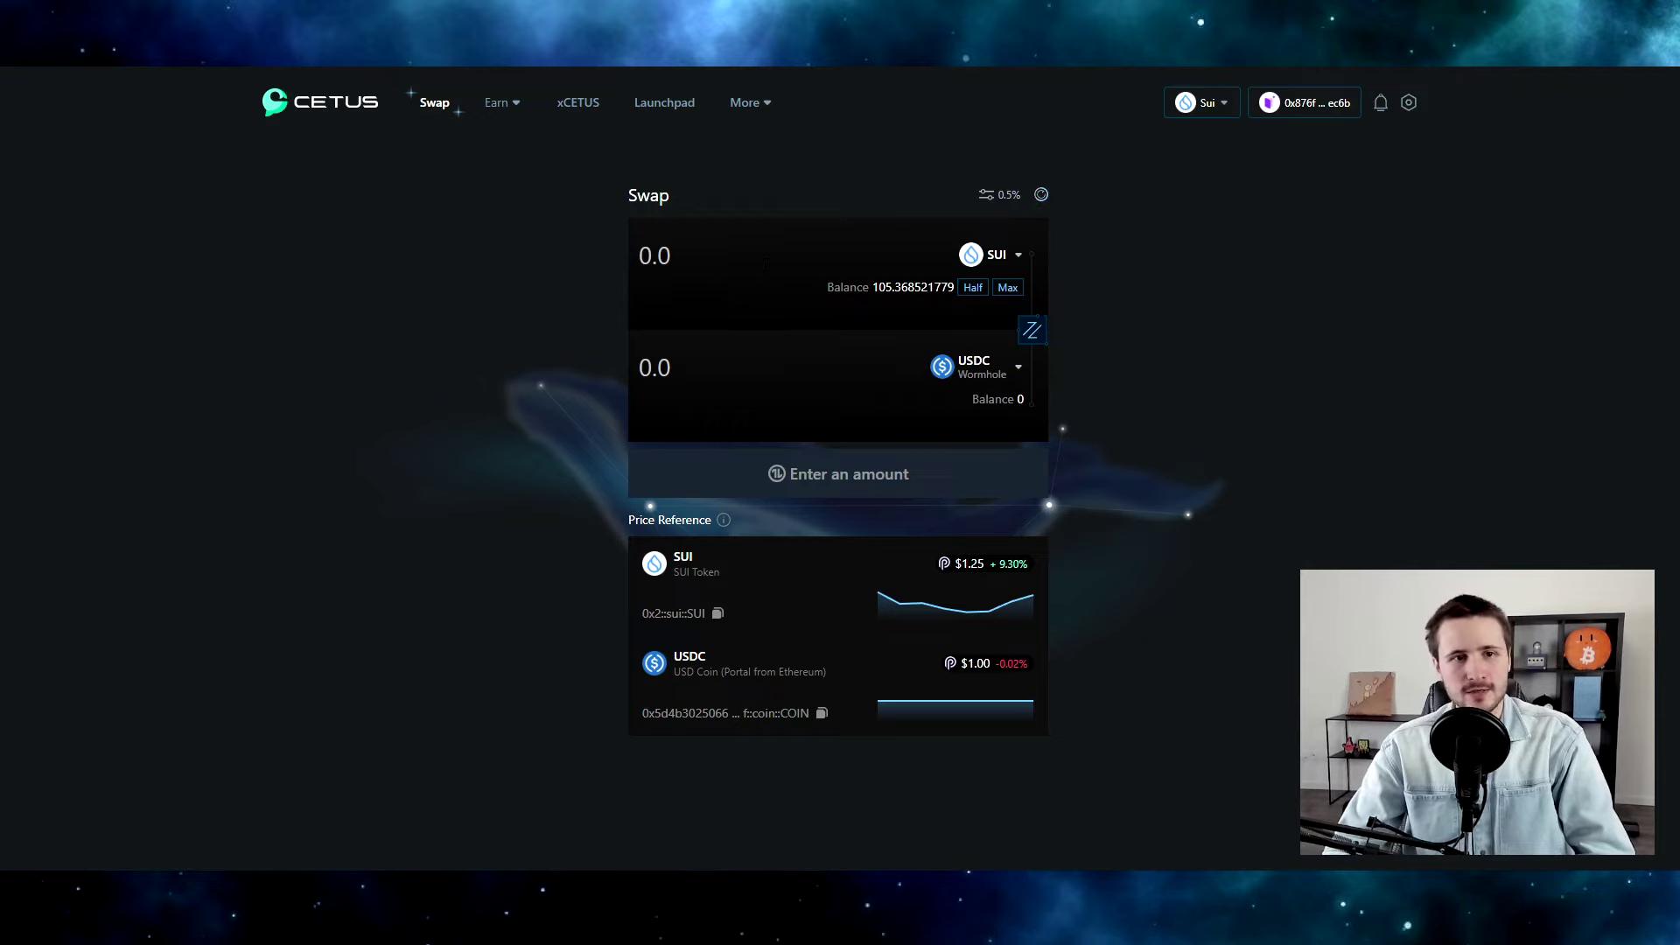
Step: On Cetus, try to swap 5 SUI for USDC, confirming the swap and approving the transaction with Ledger 1 in Ethos
{"action": "left_click", "coordinate": [764, 261]}
{"action": "type", "text": "5"}
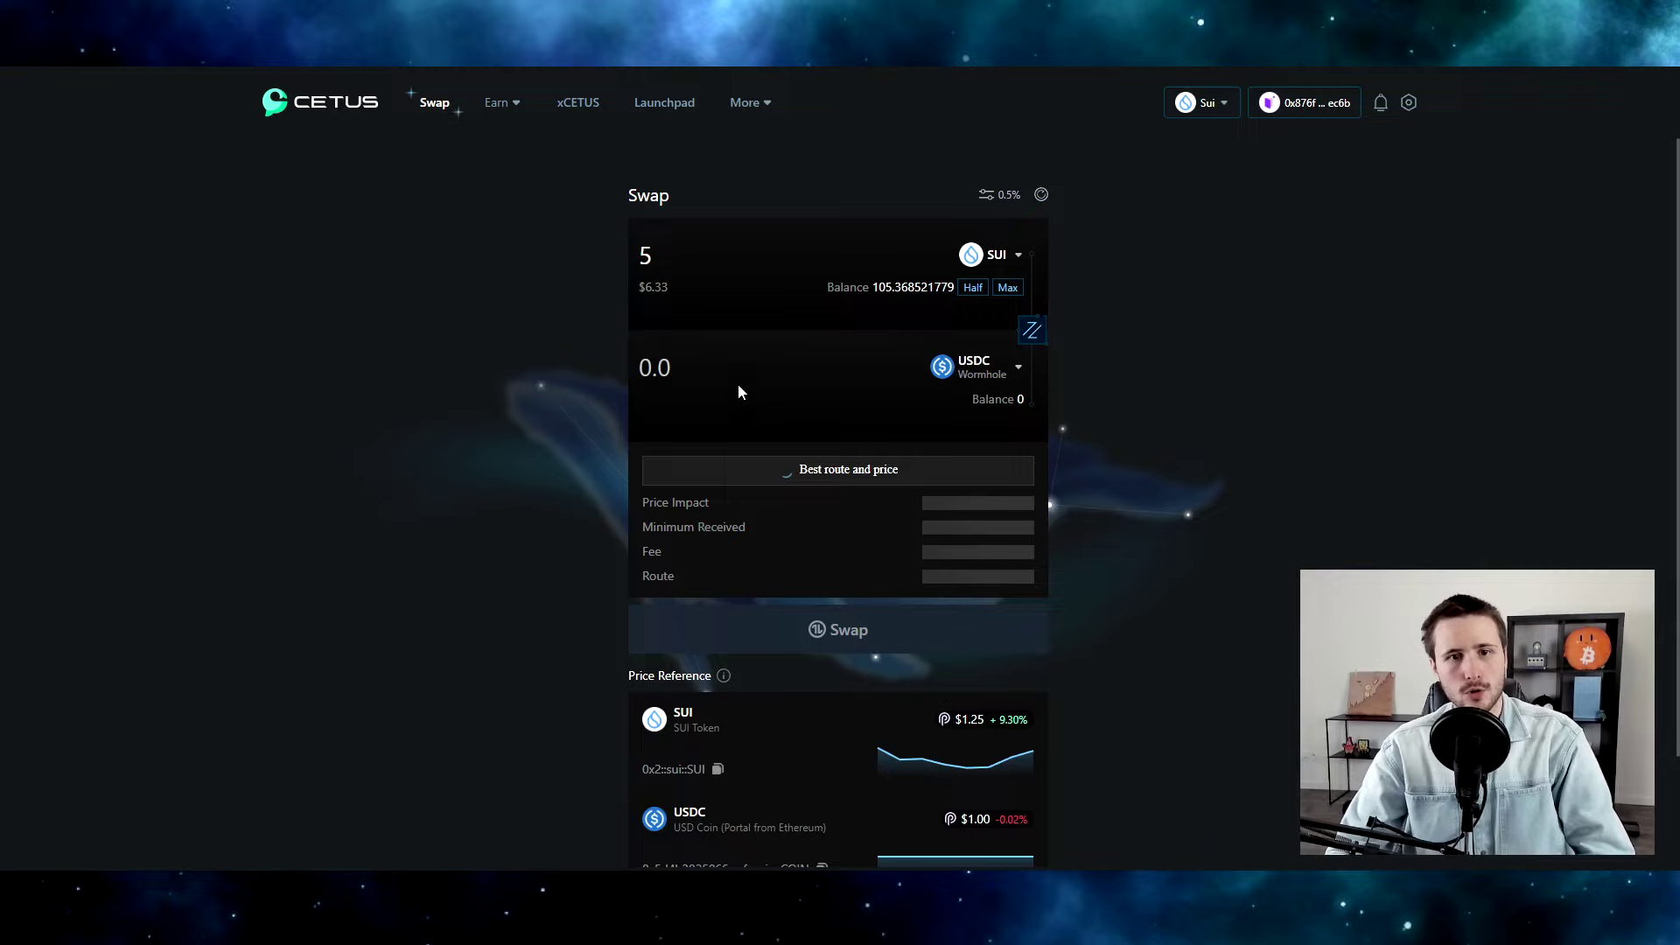
{"action": "left_click", "coordinate": [813, 643]}
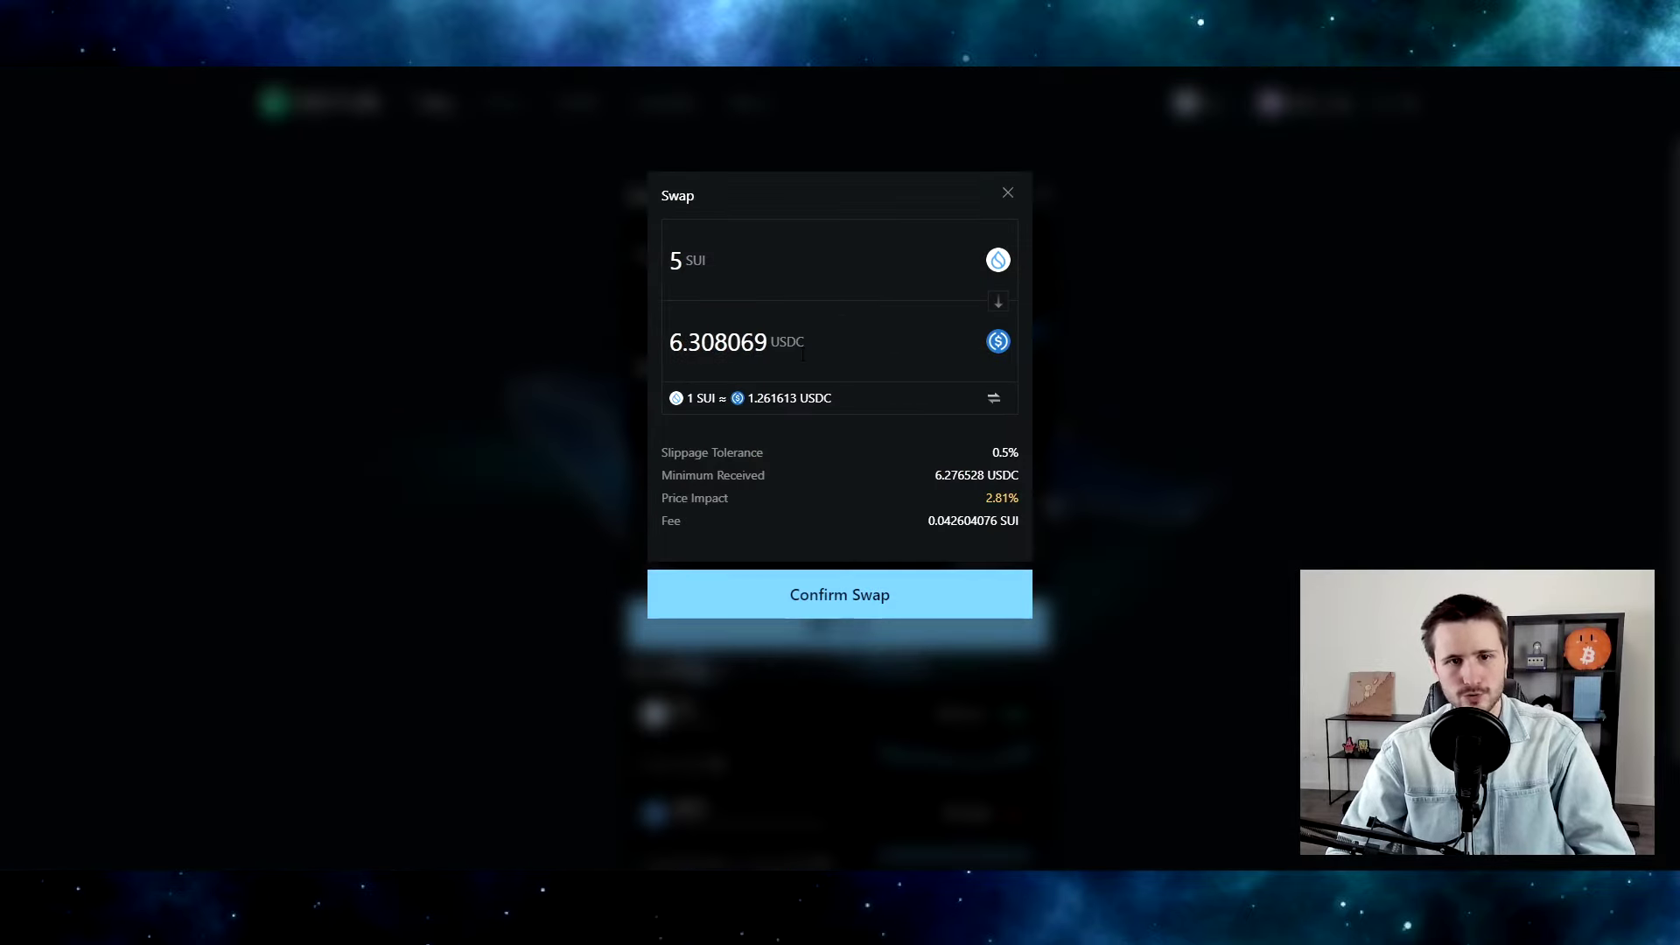
{"action": "left_click", "coordinate": [787, 599]}
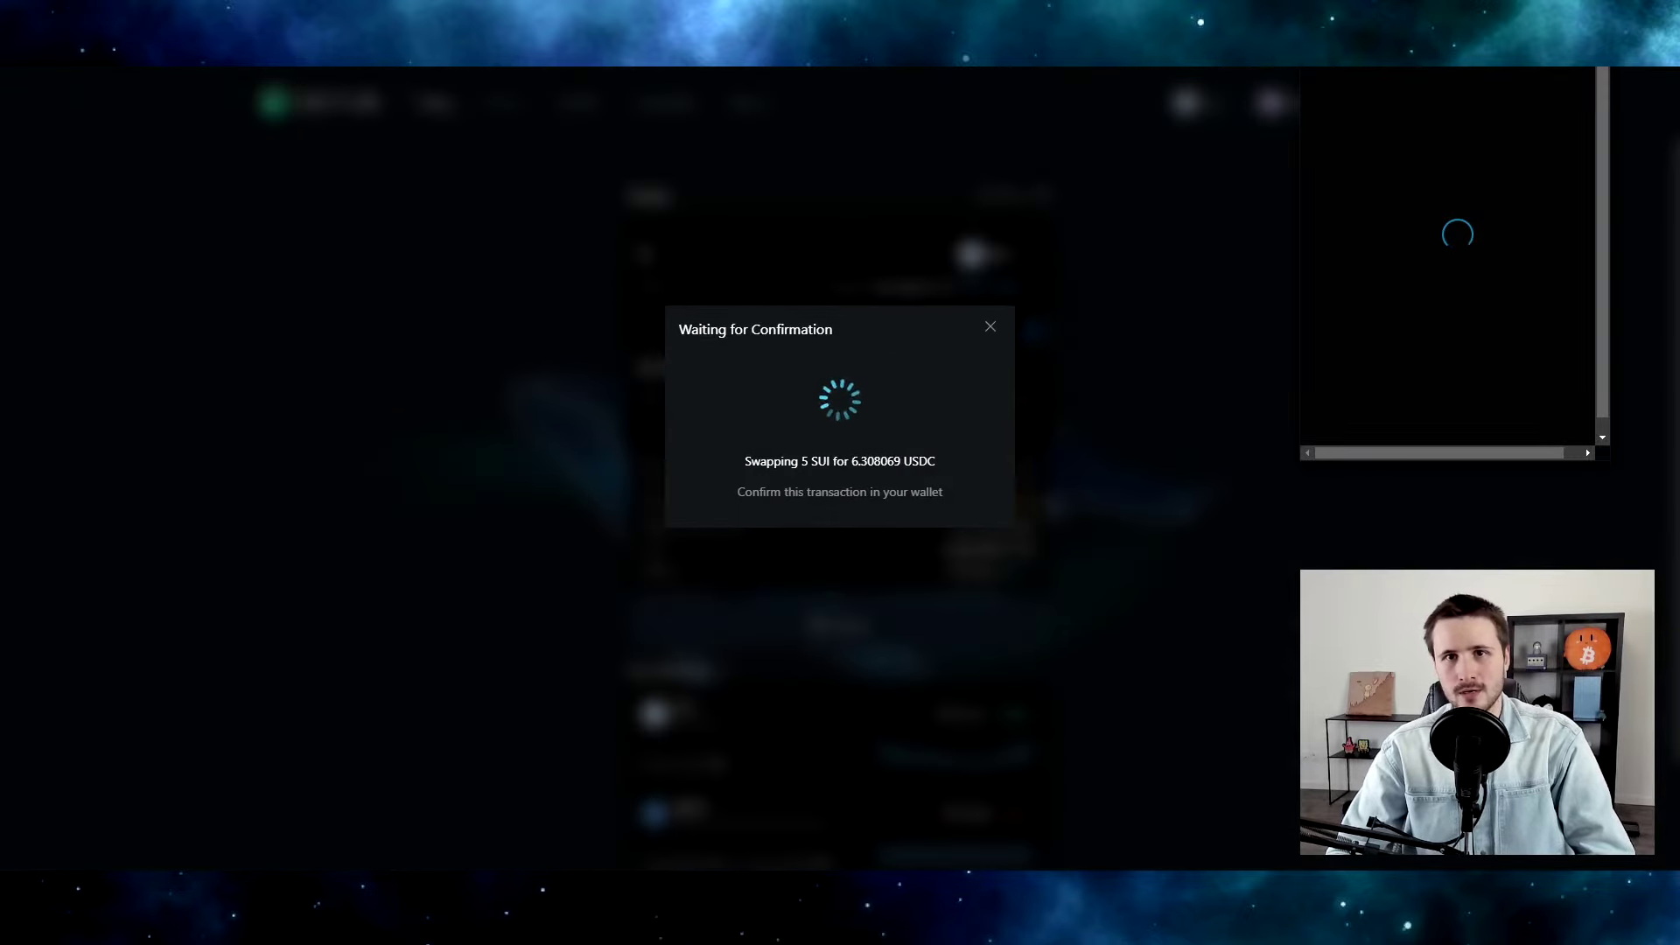
{"action": "left_click_drag", "start_coordinate": [1342, 70], "coordinate": [985, 140]}
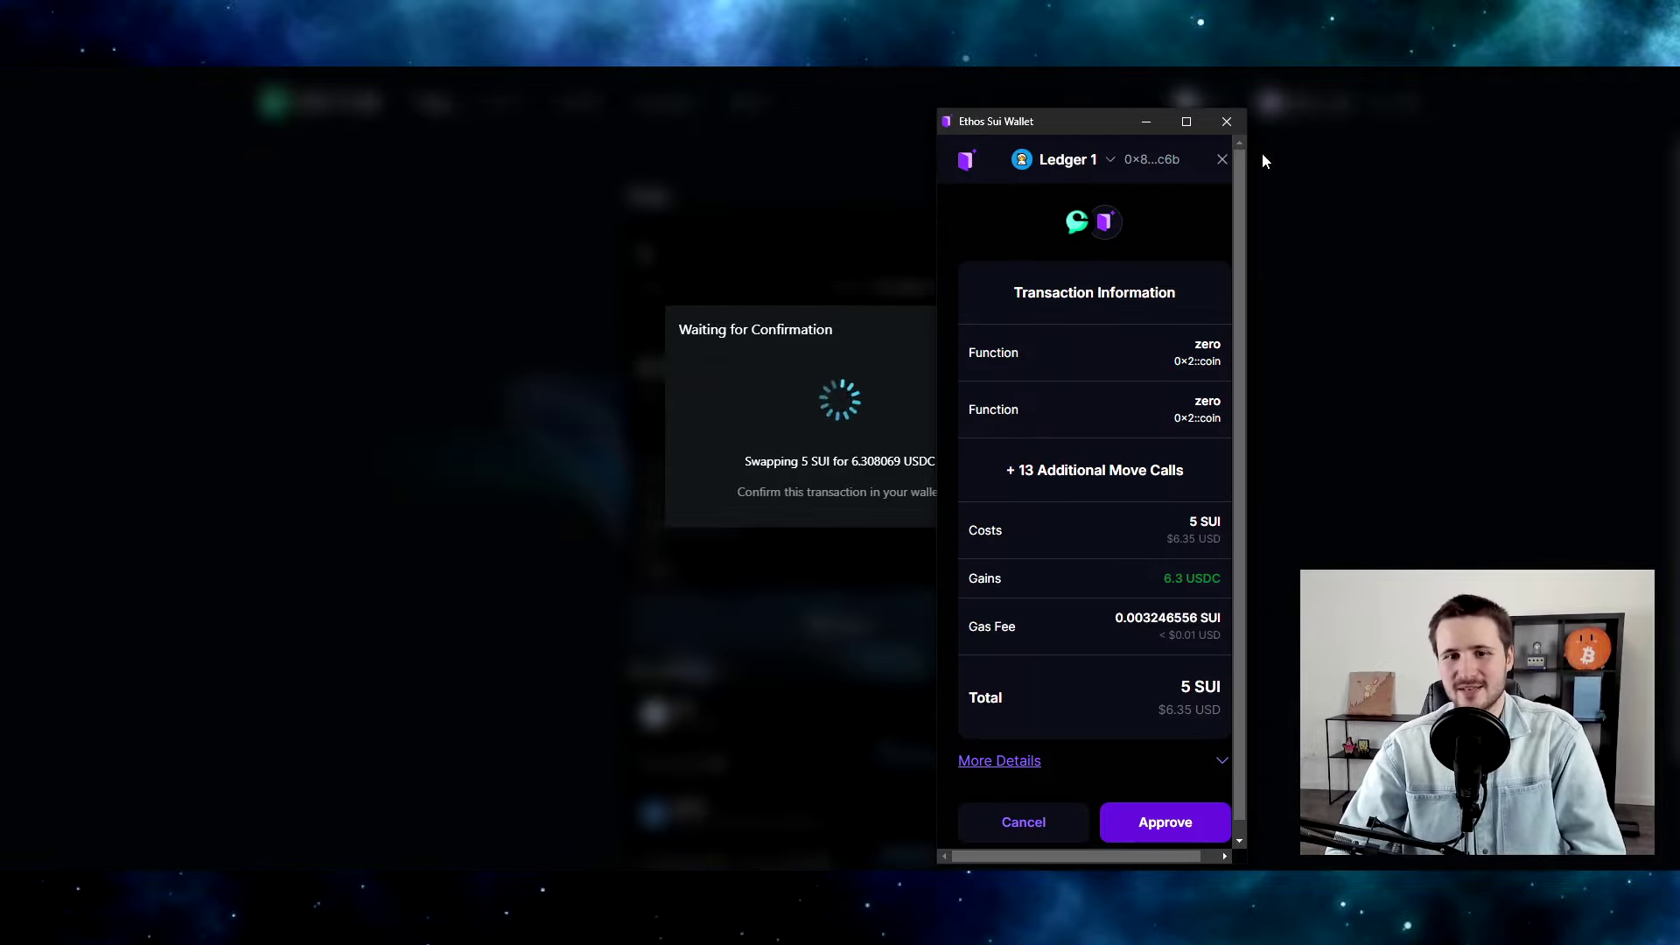
{"action": "scroll", "coordinate": [1077, 535], "scroll_direction": "down", "scroll_amount": 1}
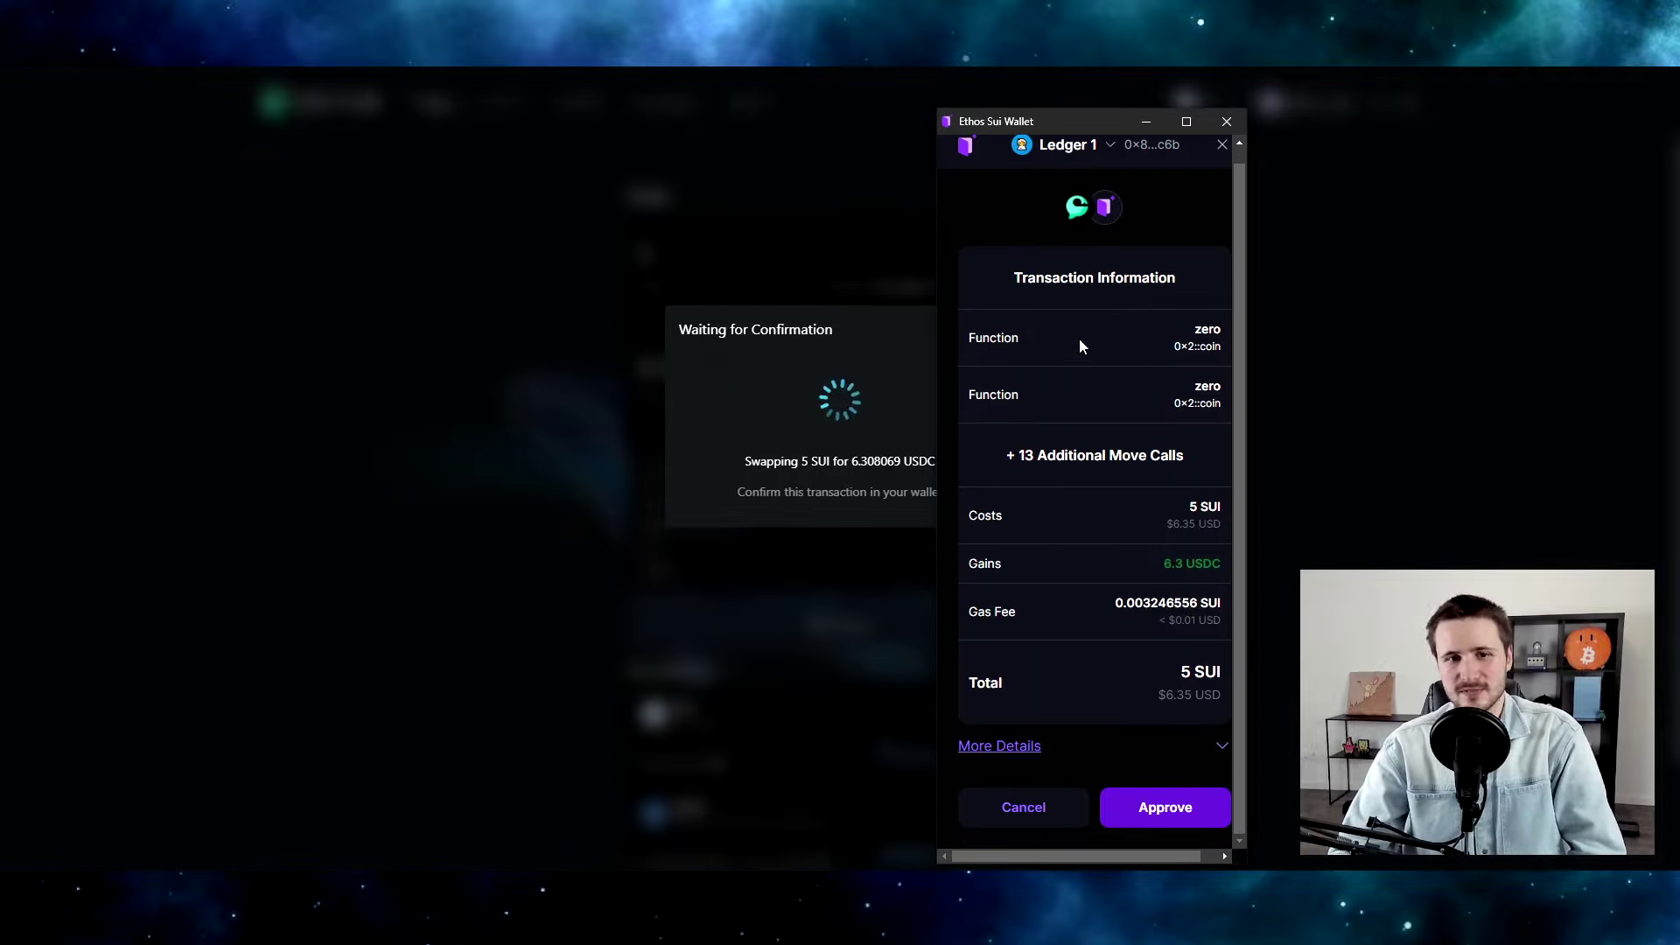
{"action": "left_click", "coordinate": [1168, 814]}
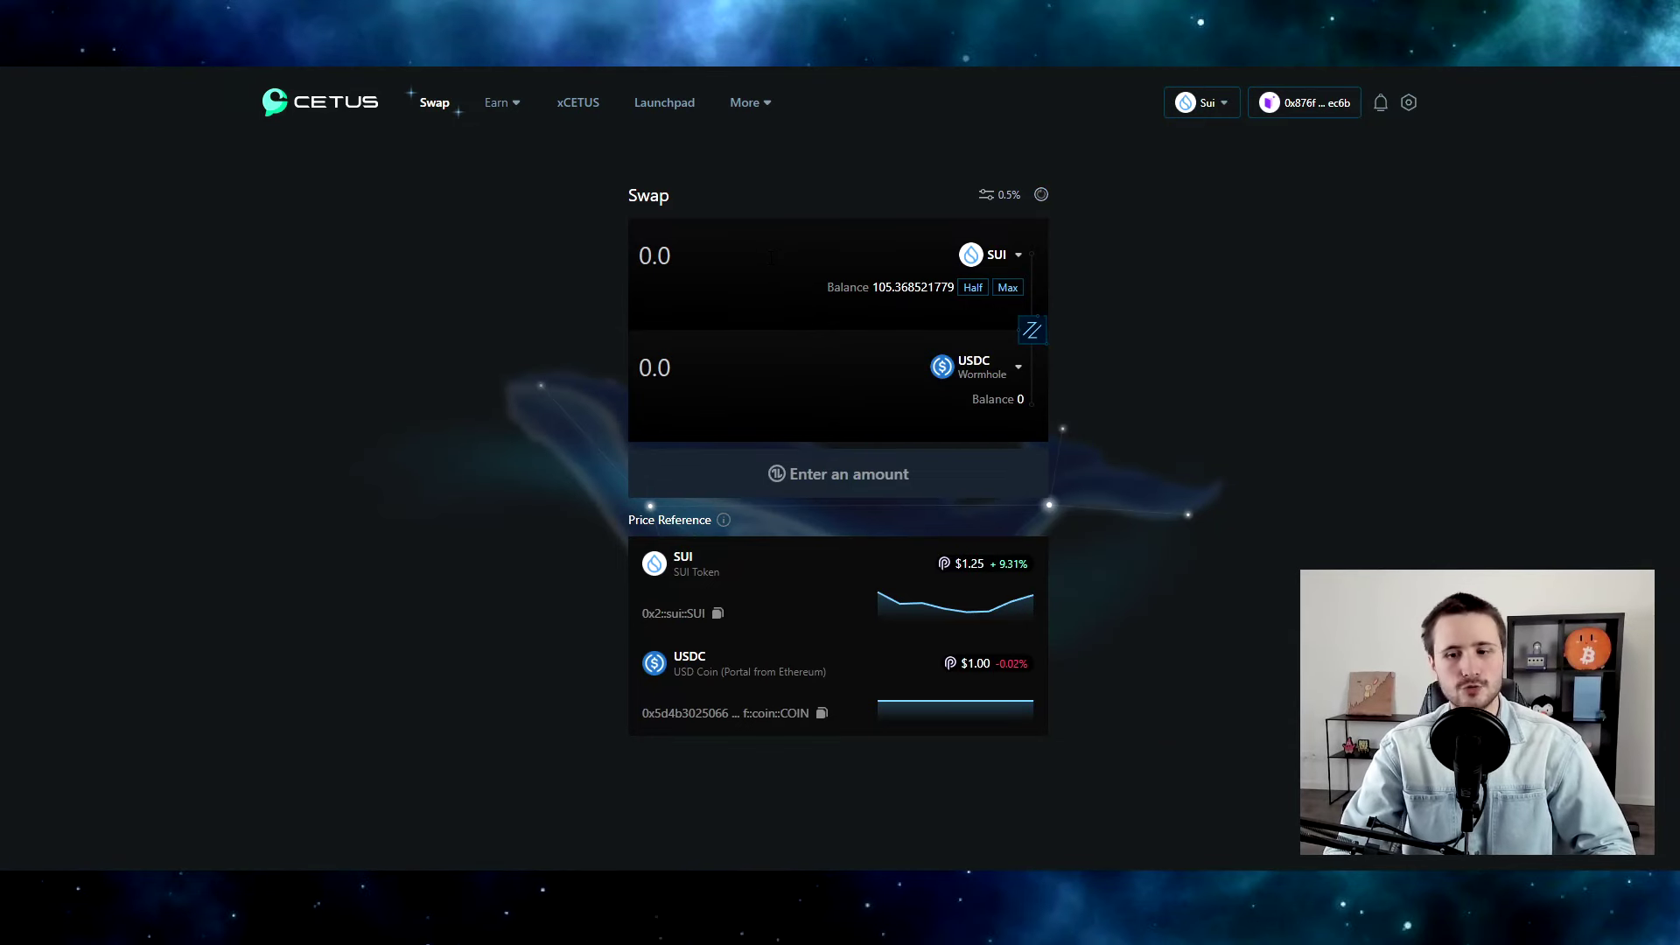
Step: Repeat the swap of 5 SUI for USDC, confirm and approve it in Ethos, and dismiss the submission notice
{"action": "type", "text": "5"}
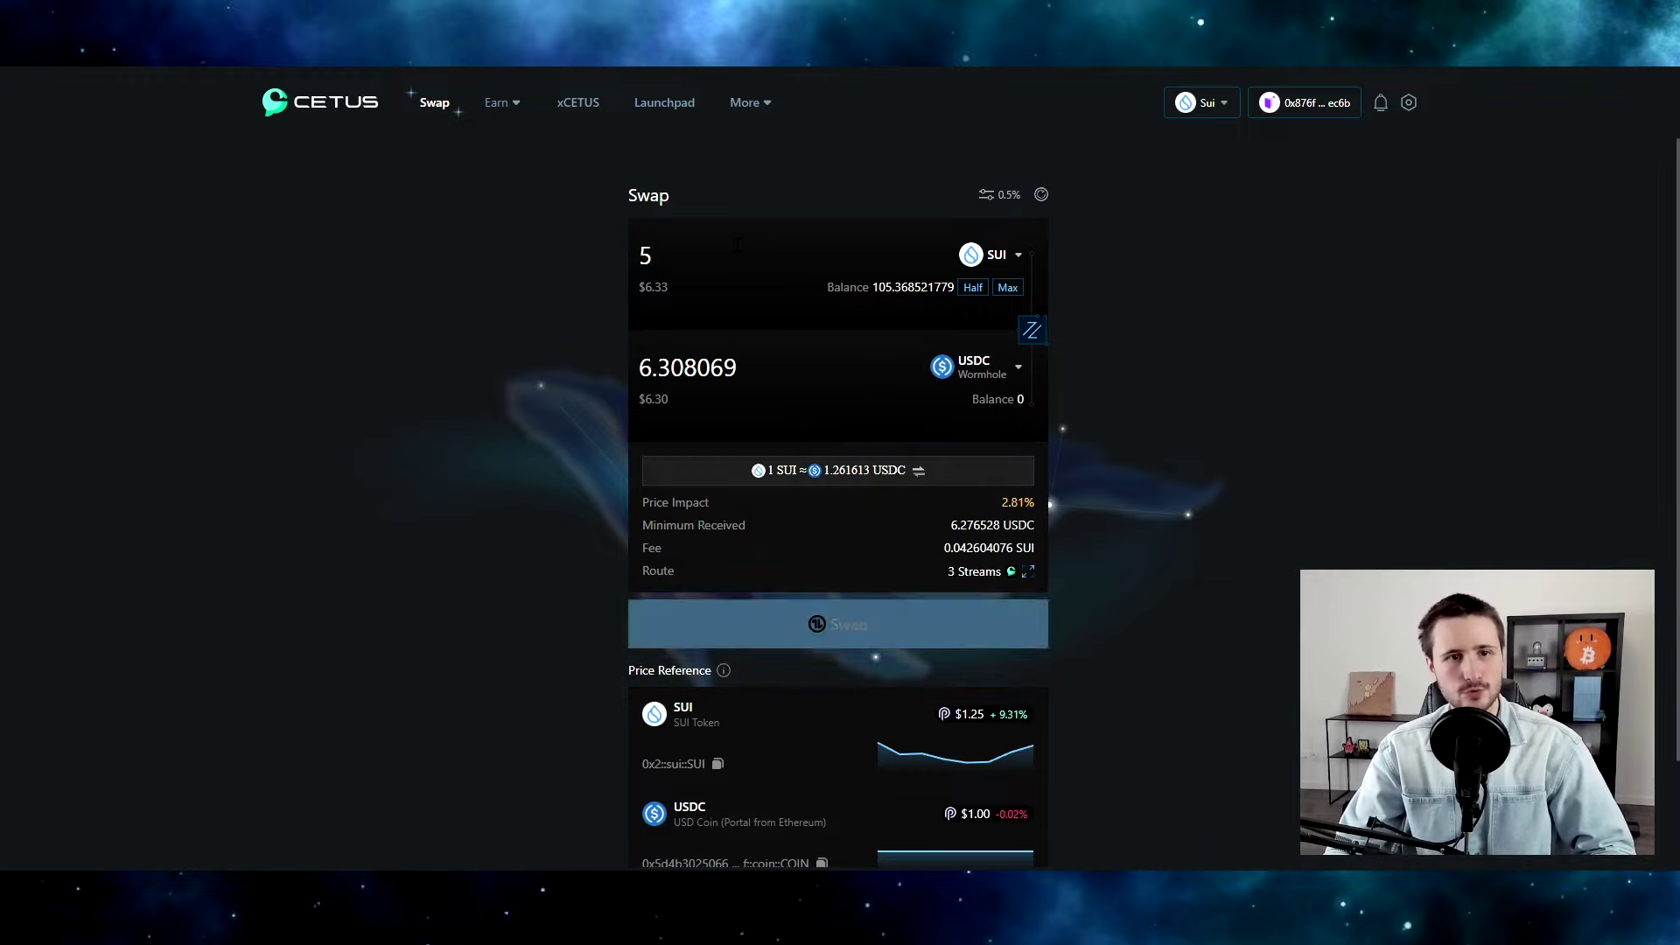
{"action": "left_click", "coordinate": [834, 632]}
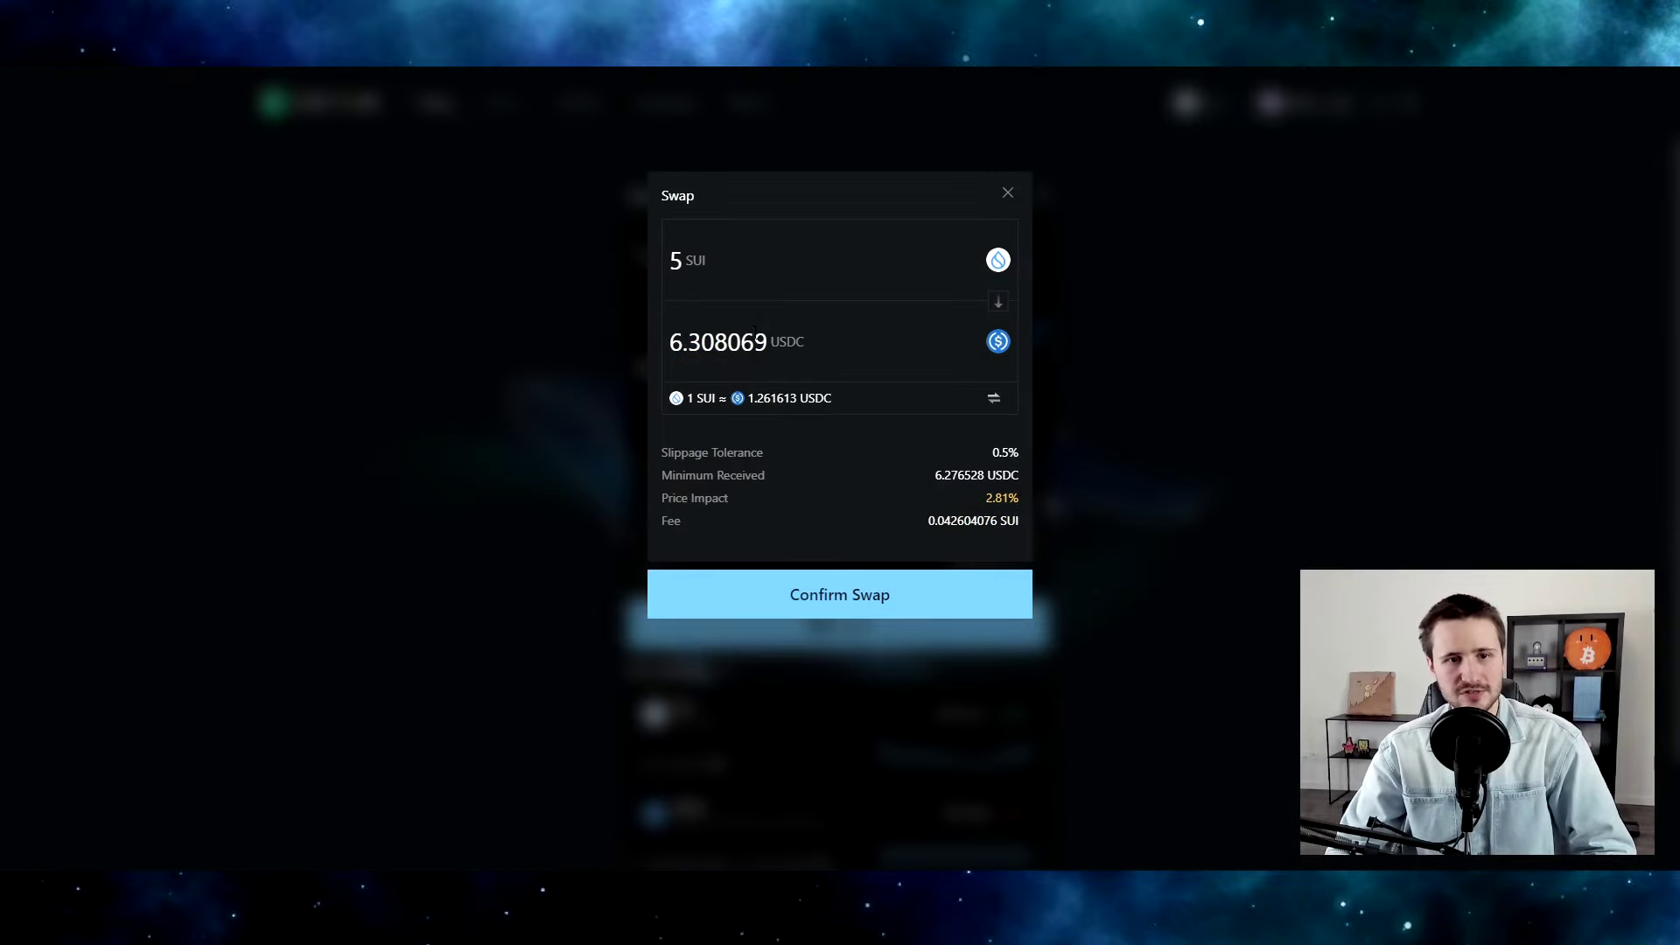
{"action": "left_click", "coordinate": [889, 602]}
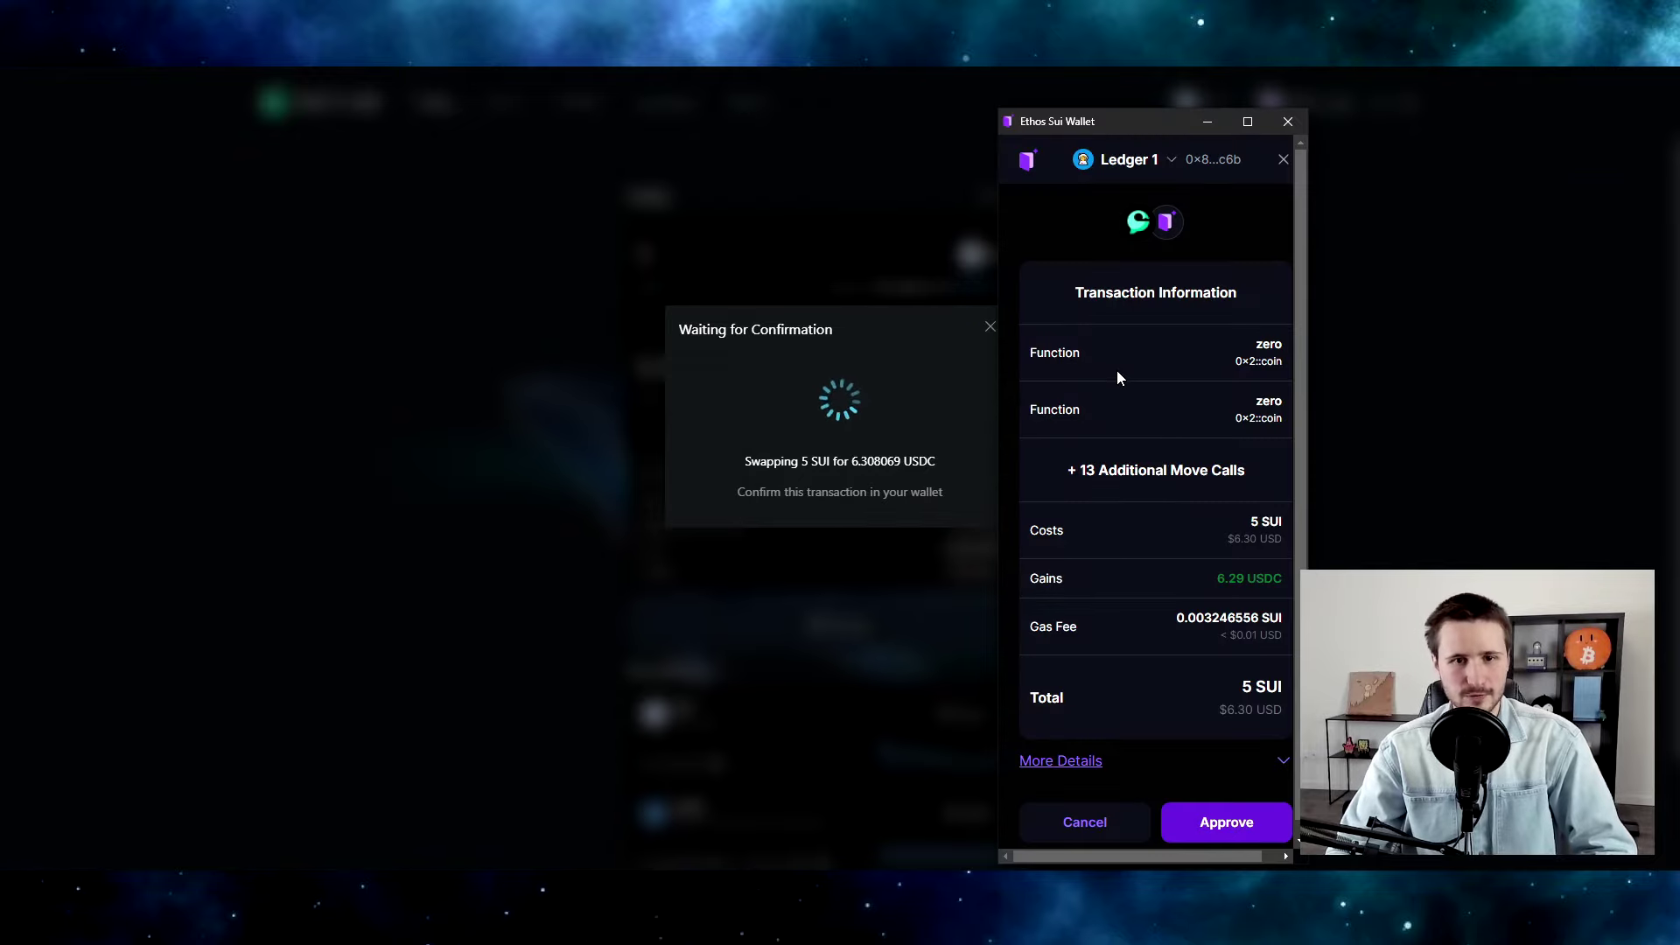
{"action": "scroll", "coordinate": [1128, 407], "scroll_direction": "down", "scroll_amount": 1}
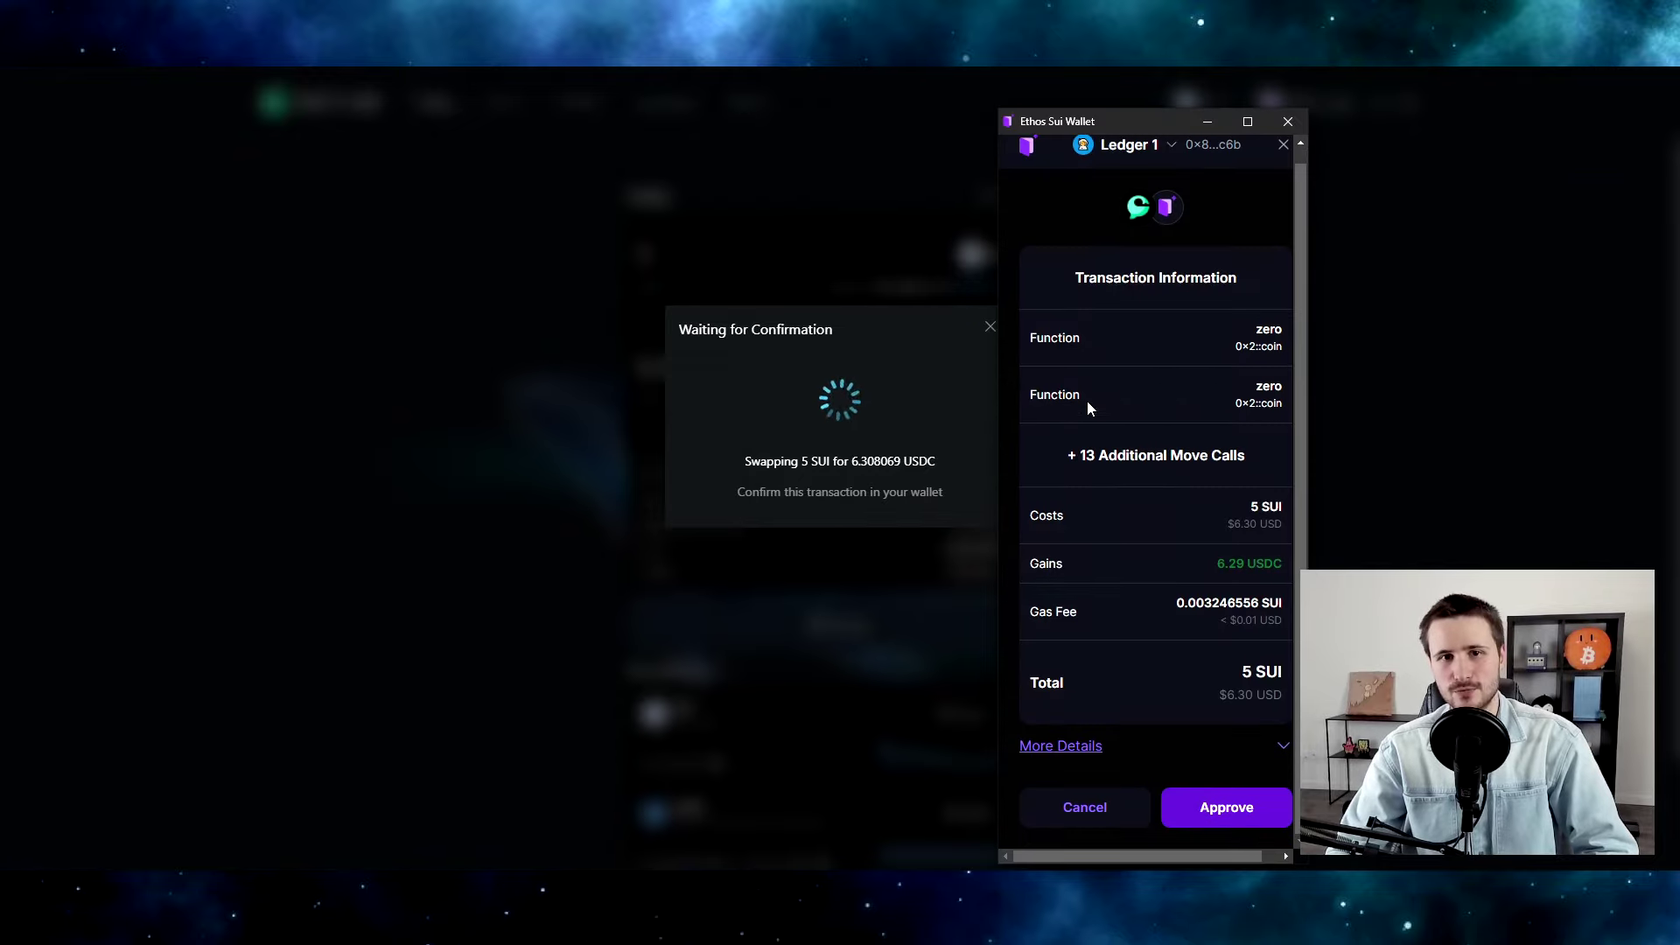
{"action": "left_click", "coordinate": [1229, 823]}
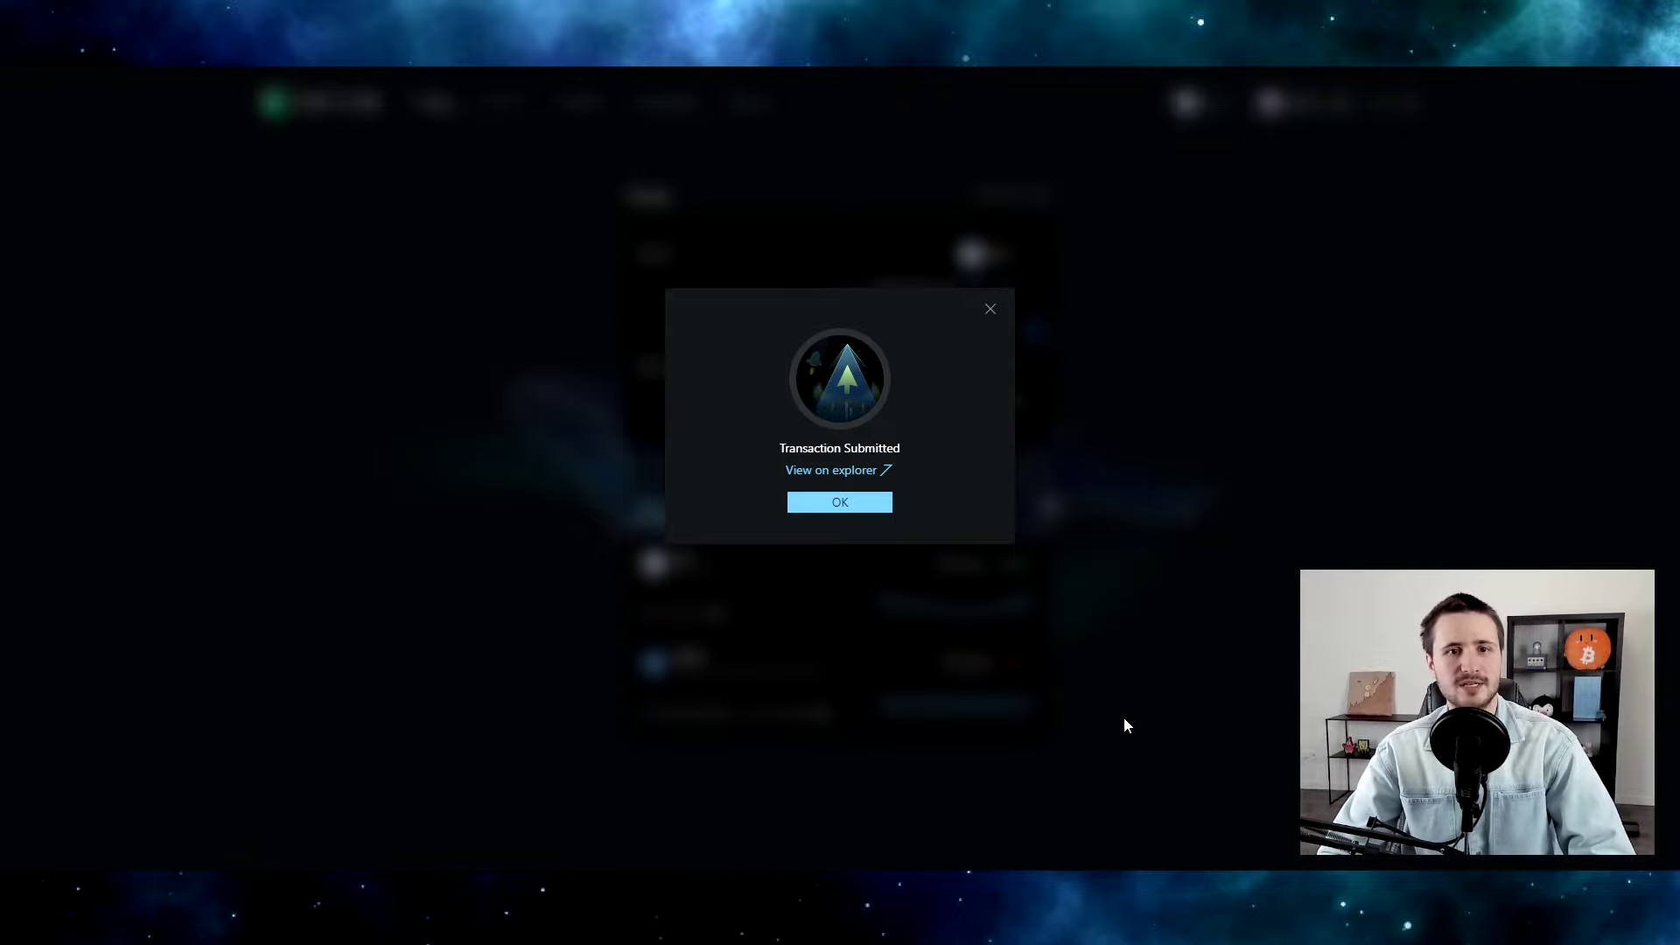
{"action": "left_click", "coordinate": [990, 312]}
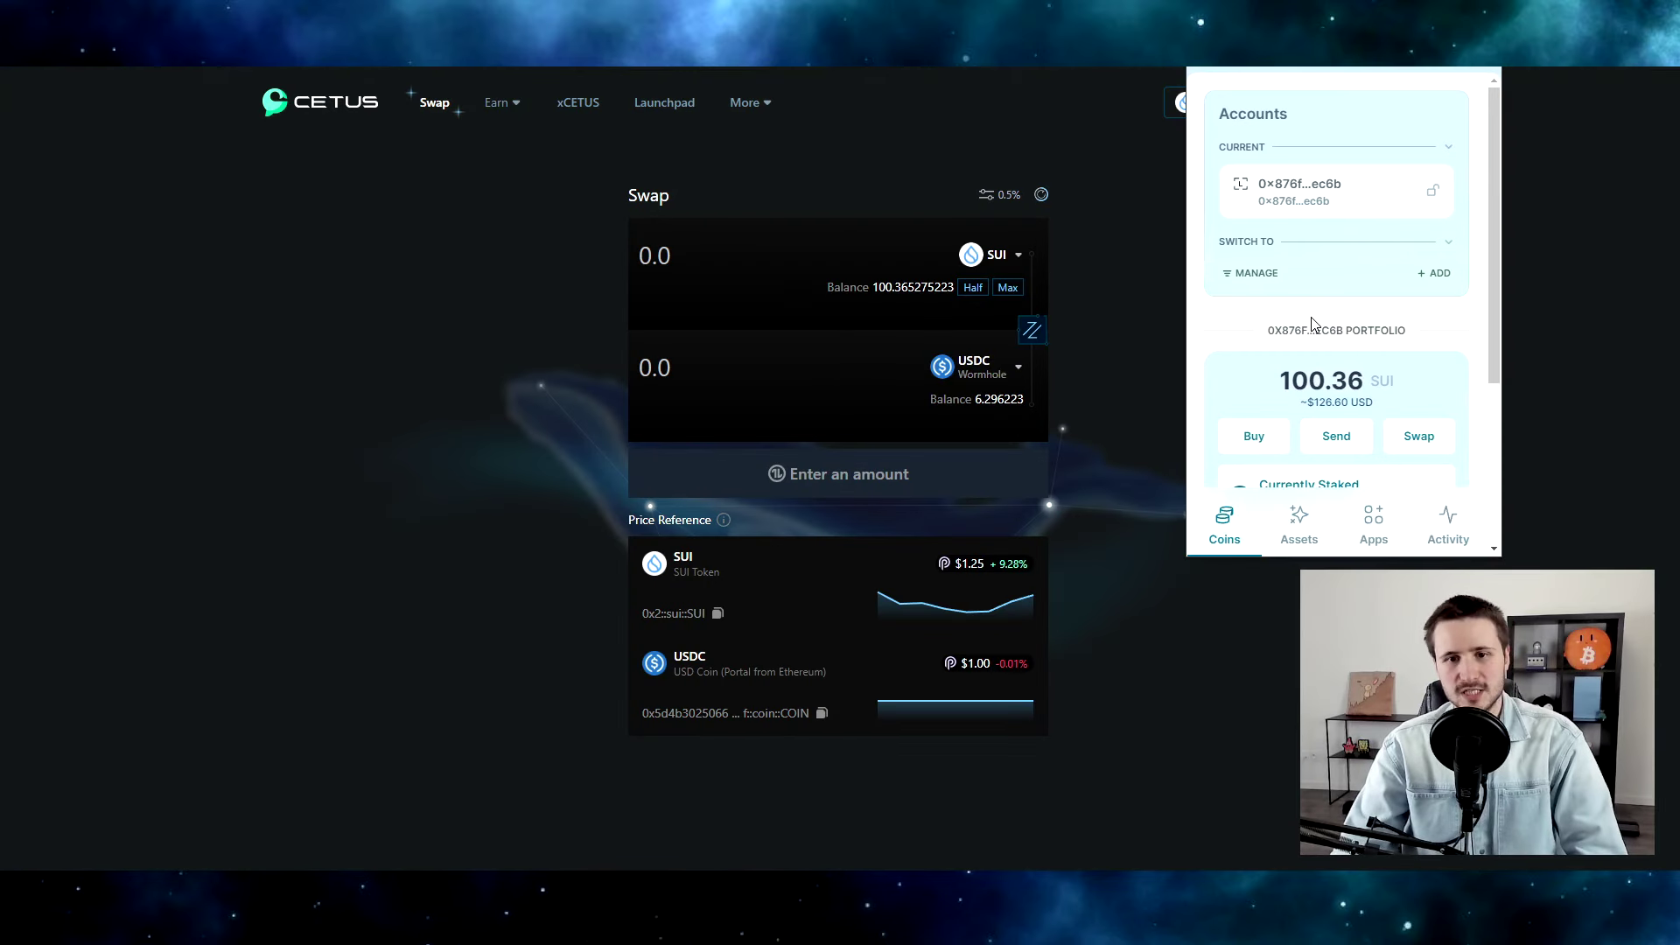
Step: In Sui Wallet, browse the account's visual assets and hide the suspicious SUI TICKET NFT
{"action": "left_click", "coordinate": [1299, 527]}
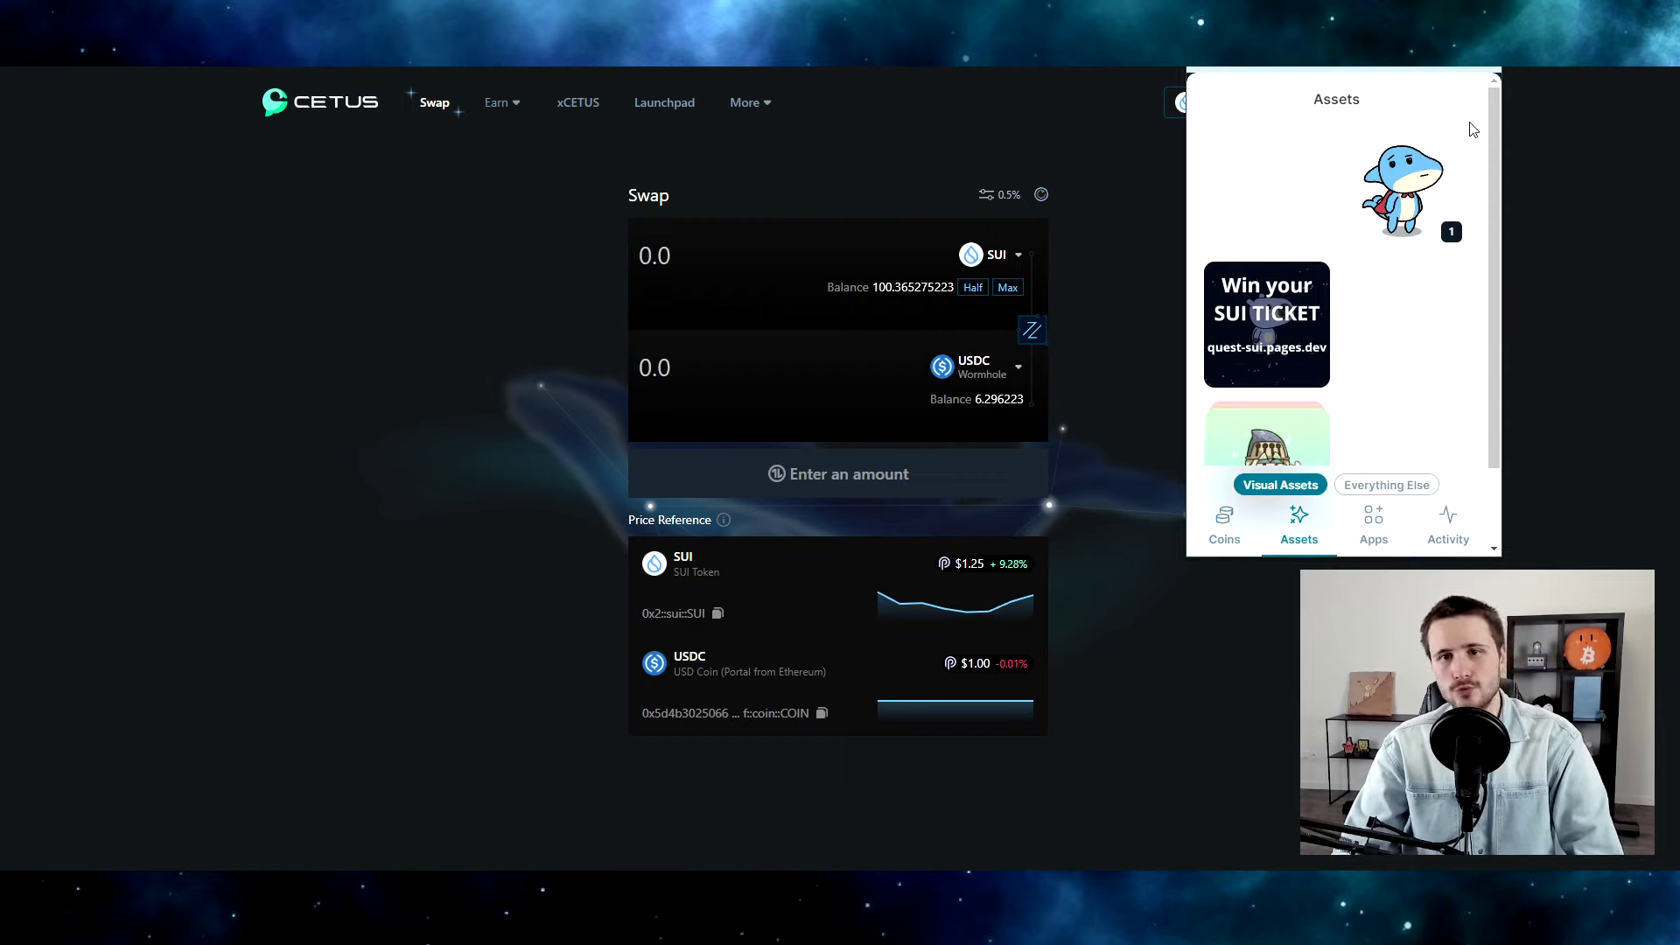
{"action": "scroll", "coordinate": [1264, 289], "scroll_direction": "down", "scroll_amount": 1}
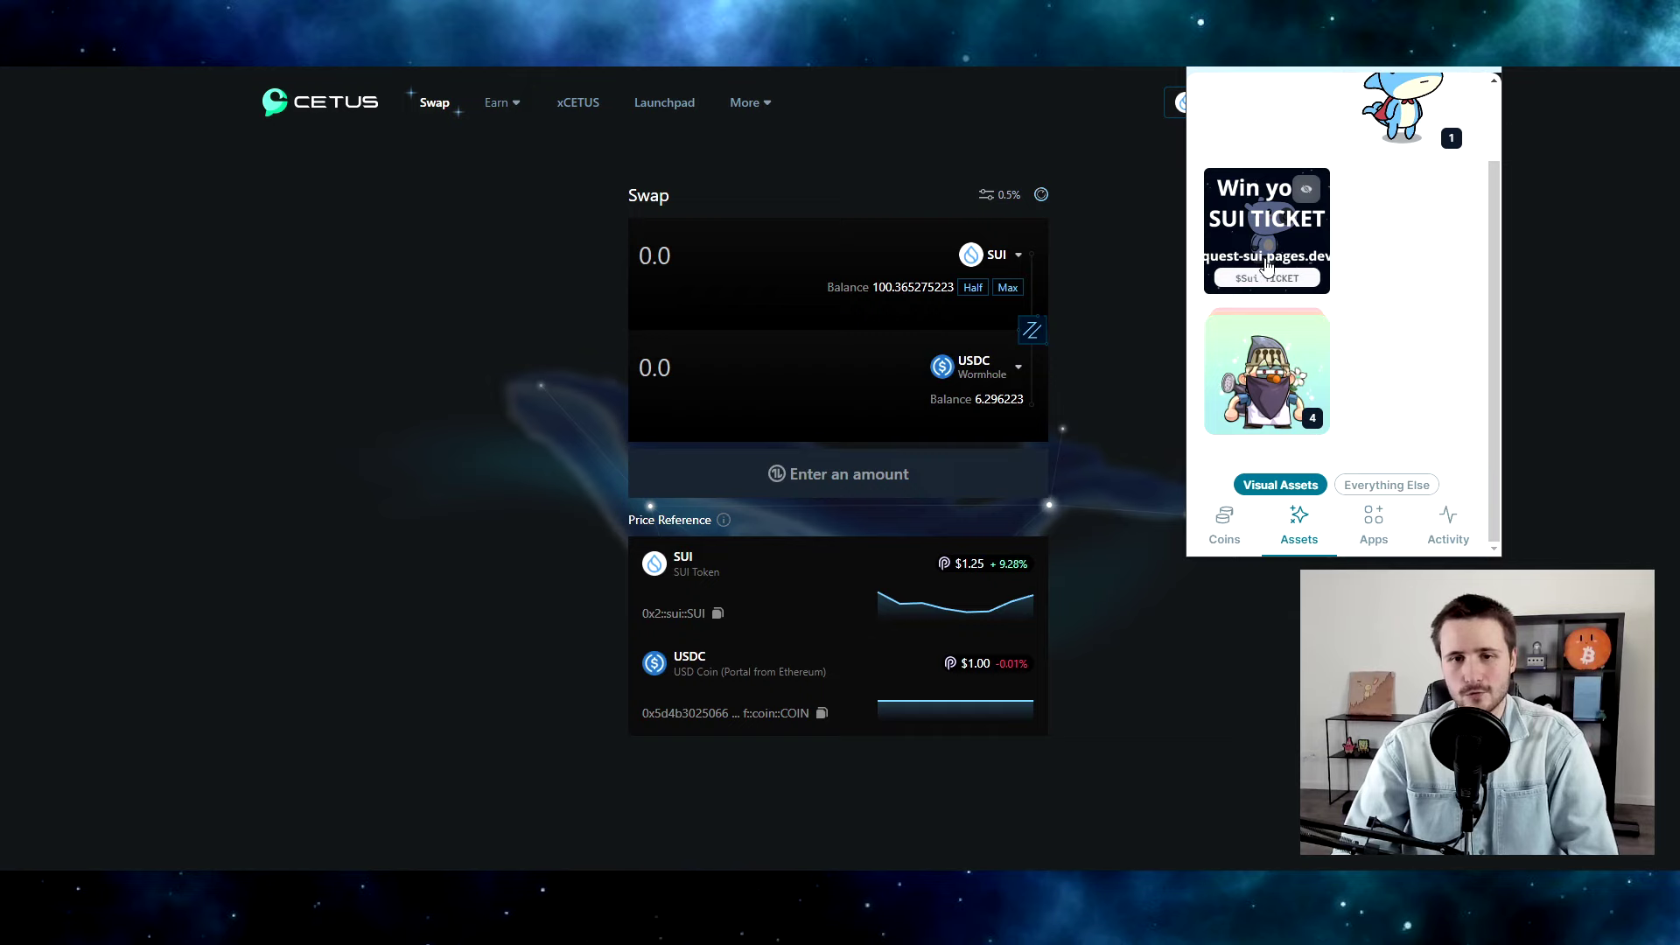
{"action": "scroll", "coordinate": [1342, 275], "scroll_direction": "up", "scroll_amount": 2}
{"action": "scroll", "coordinate": [1346, 239], "scroll_direction": "down", "scroll_amount": 2}
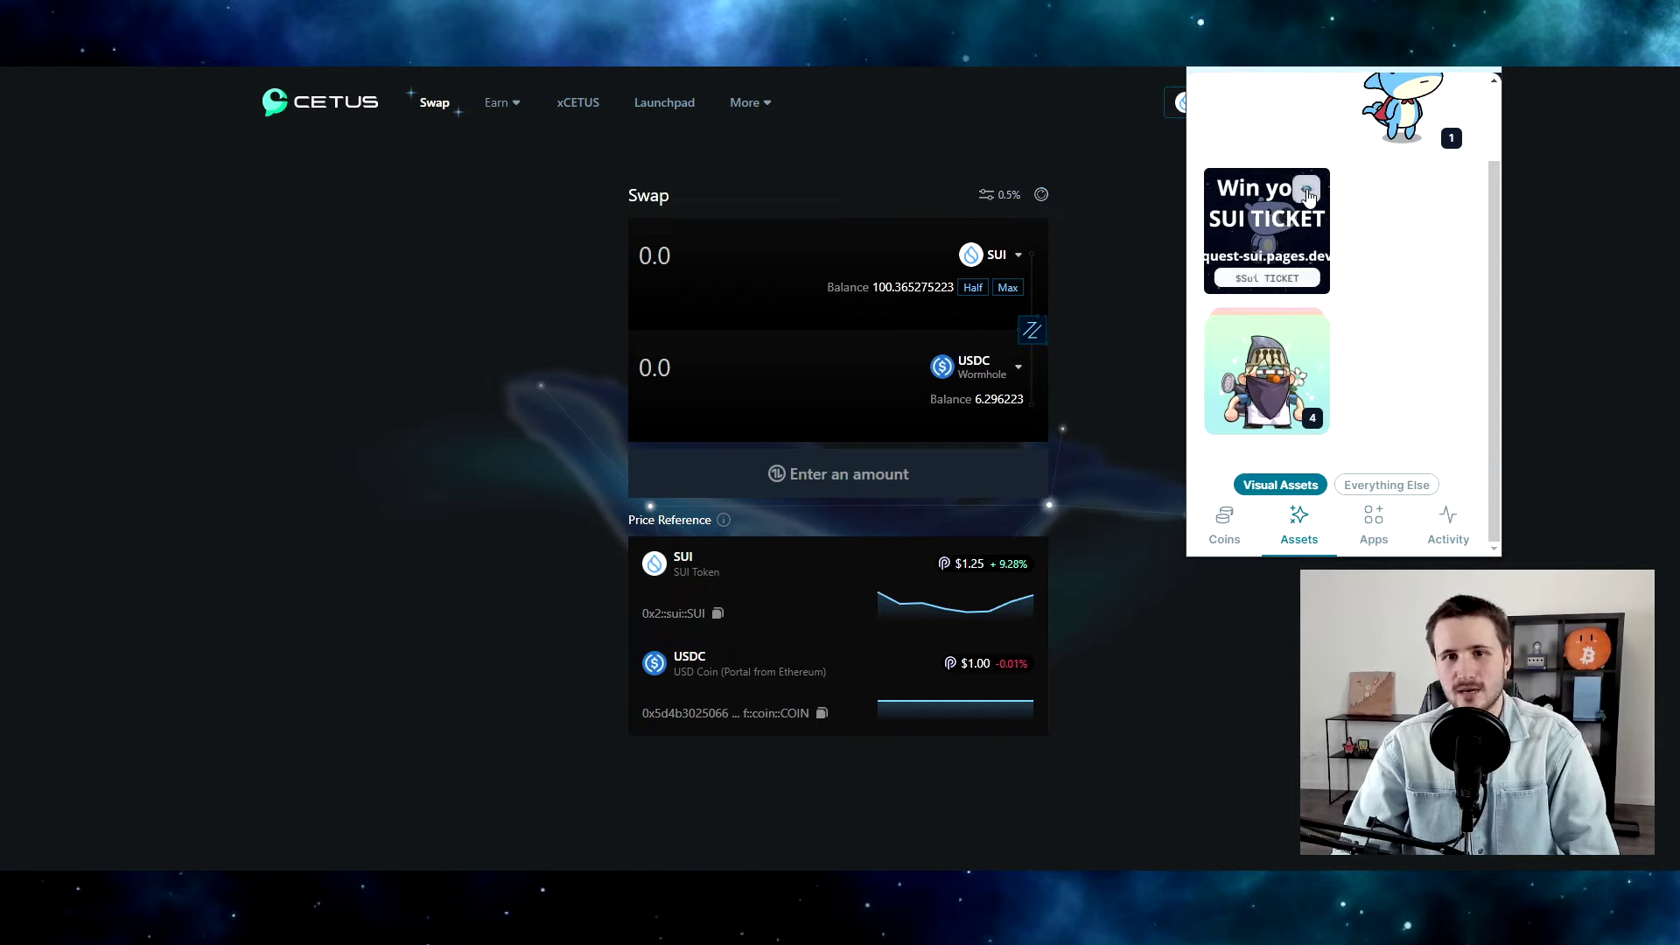
{"action": "left_click", "coordinate": [1306, 191]}
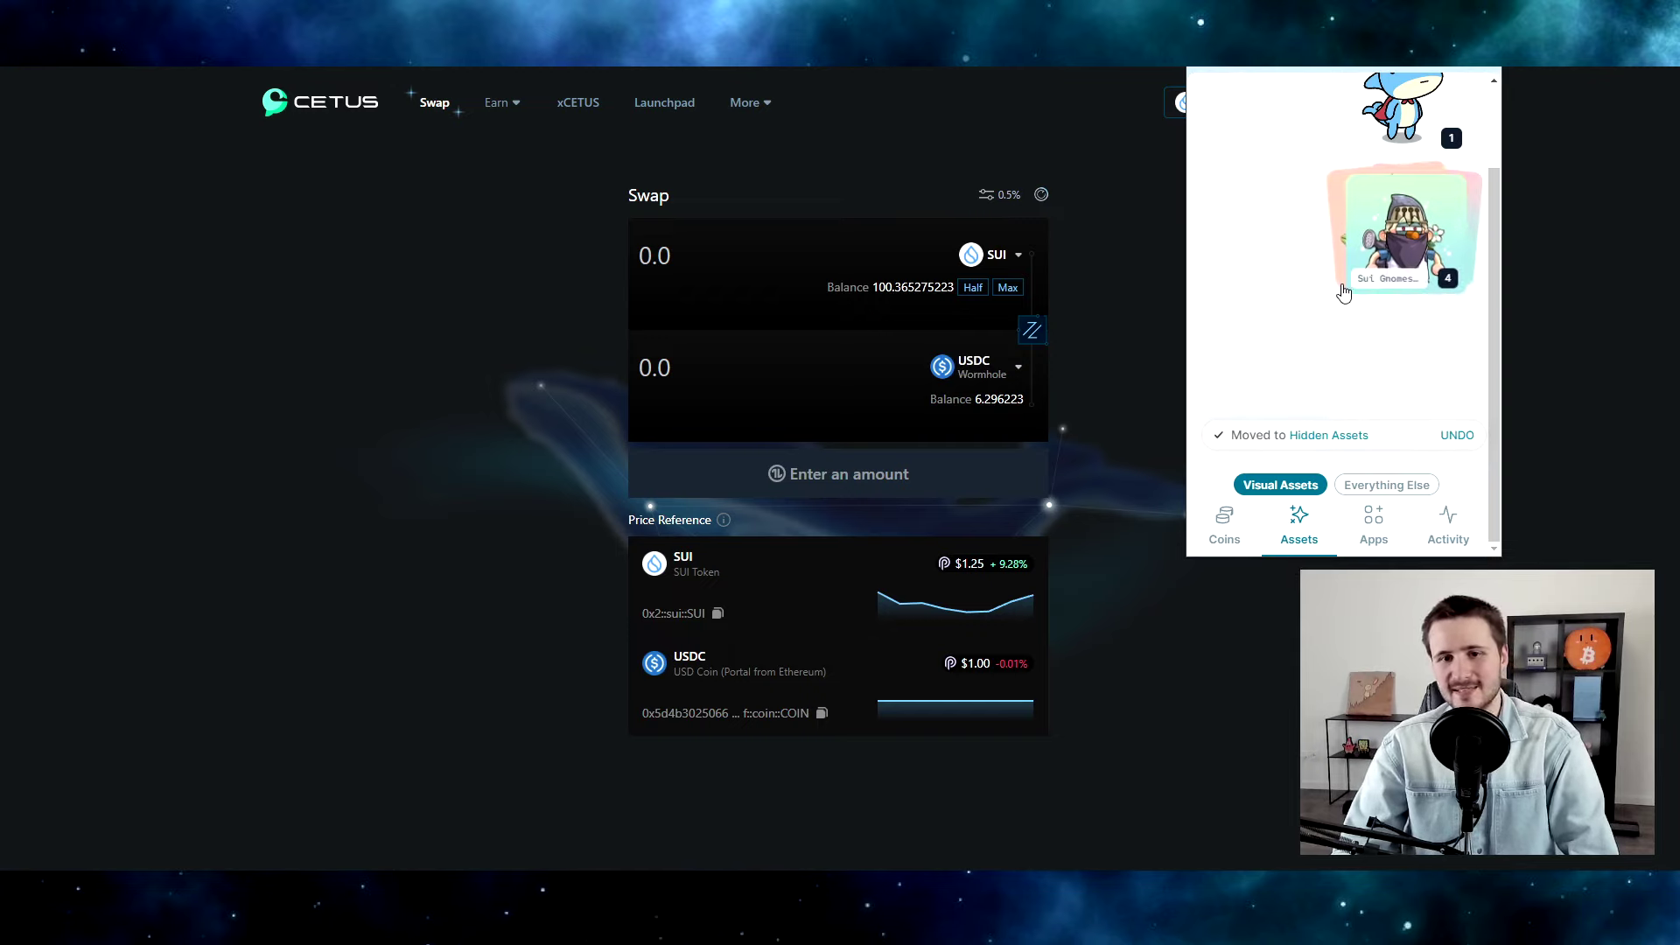
{"action": "scroll", "coordinate": [1294, 350], "scroll_direction": "up", "scroll_amount": 2}
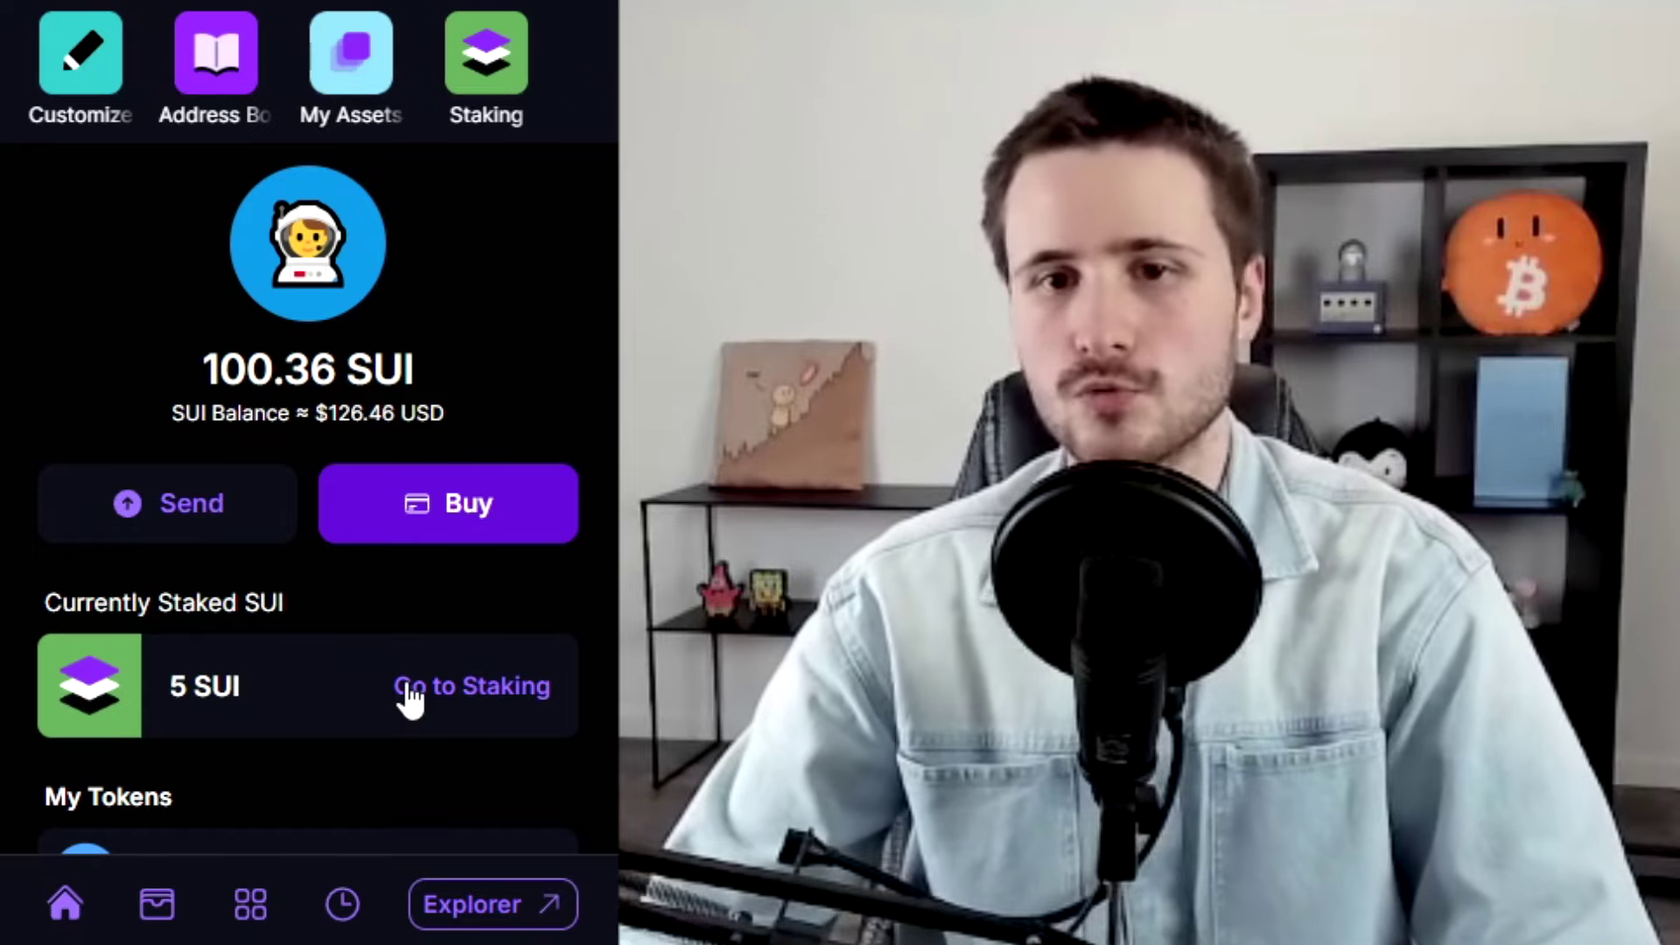
Step: In Ethos, open the staking overview, start staking more SUI and examine the validators' APY and commission rates
{"action": "left_click", "coordinate": [461, 691]}
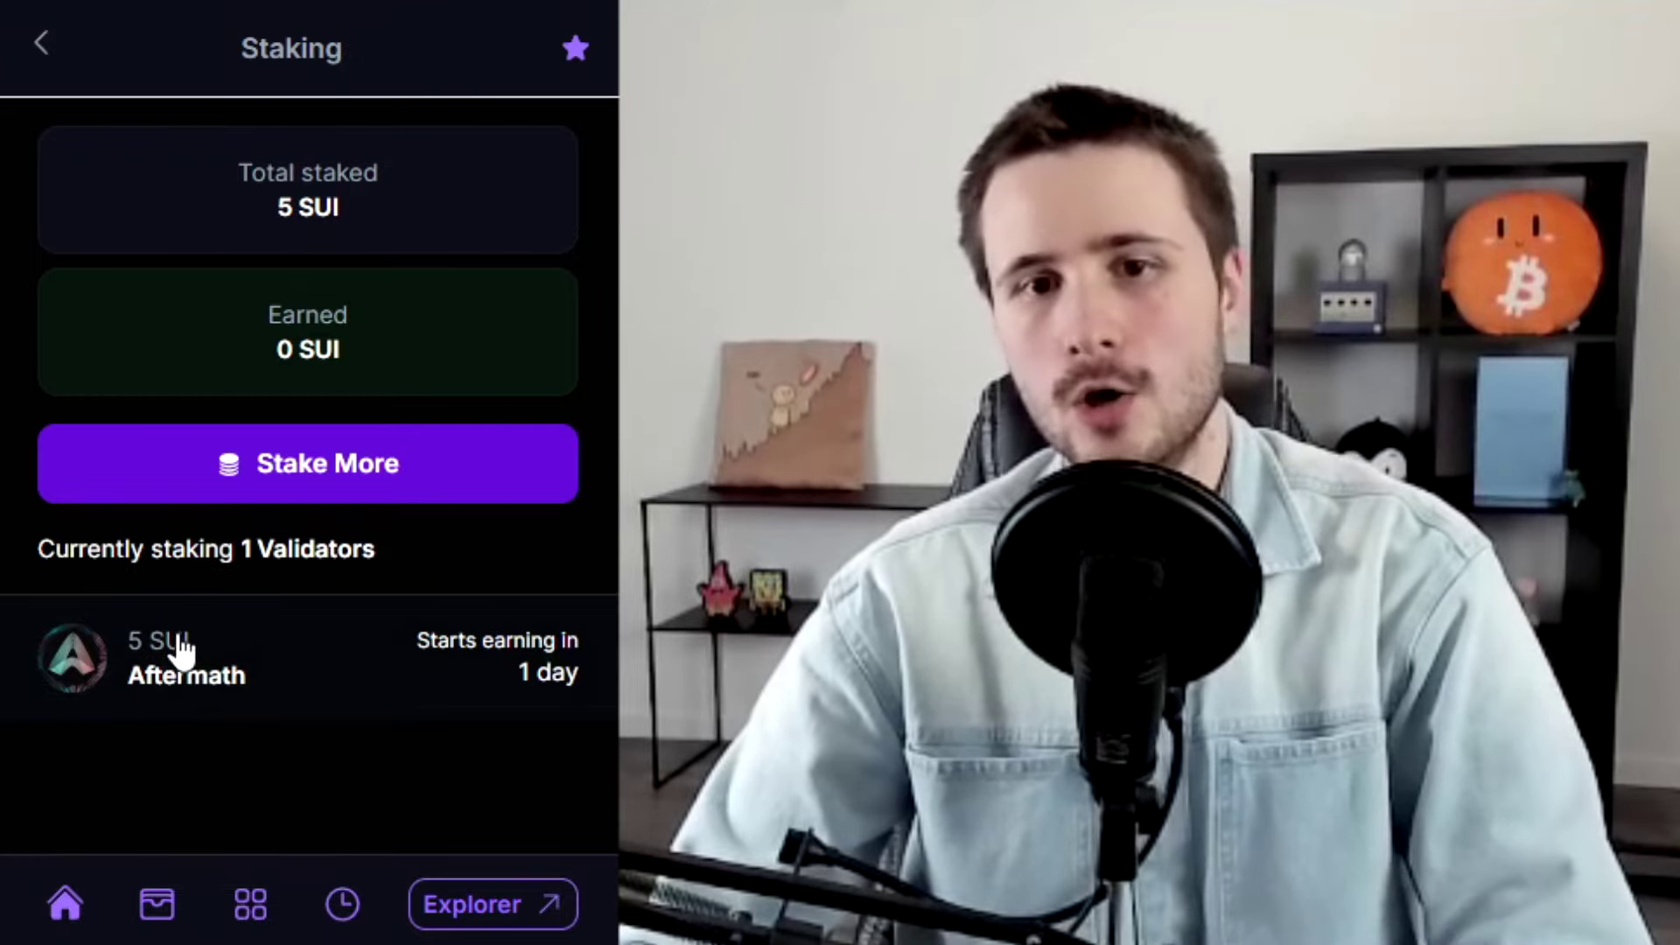
{"action": "left_click", "coordinate": [307, 480]}
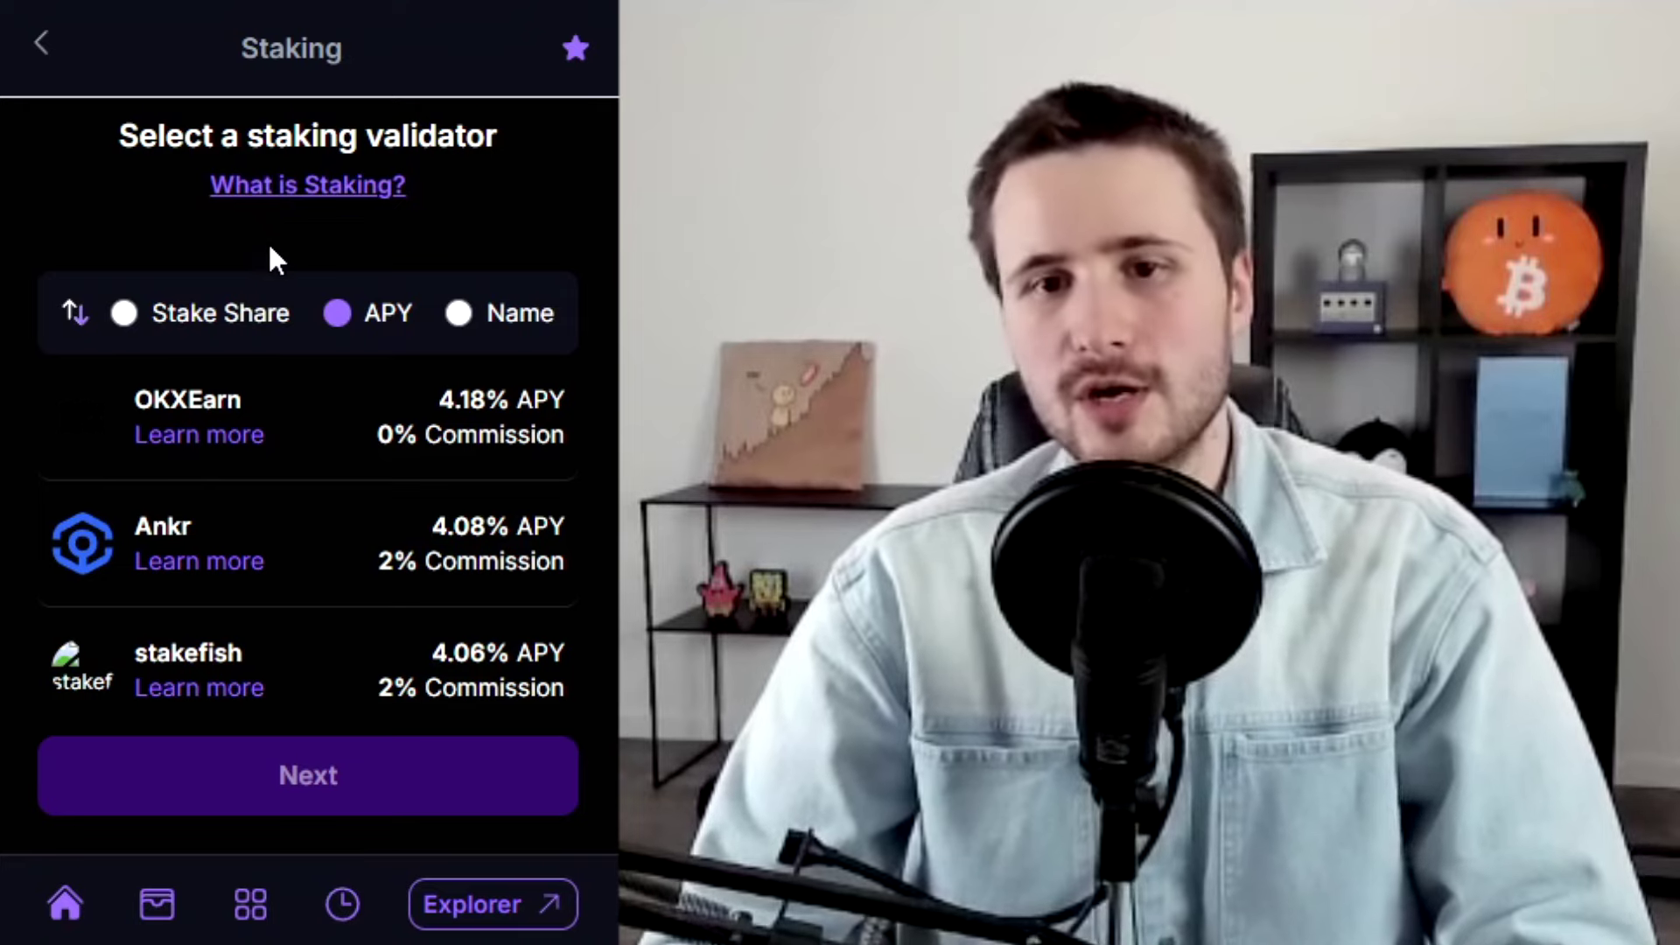
{"action": "scroll", "coordinate": [347, 405], "scroll_direction": "down", "scroll_amount": 3}
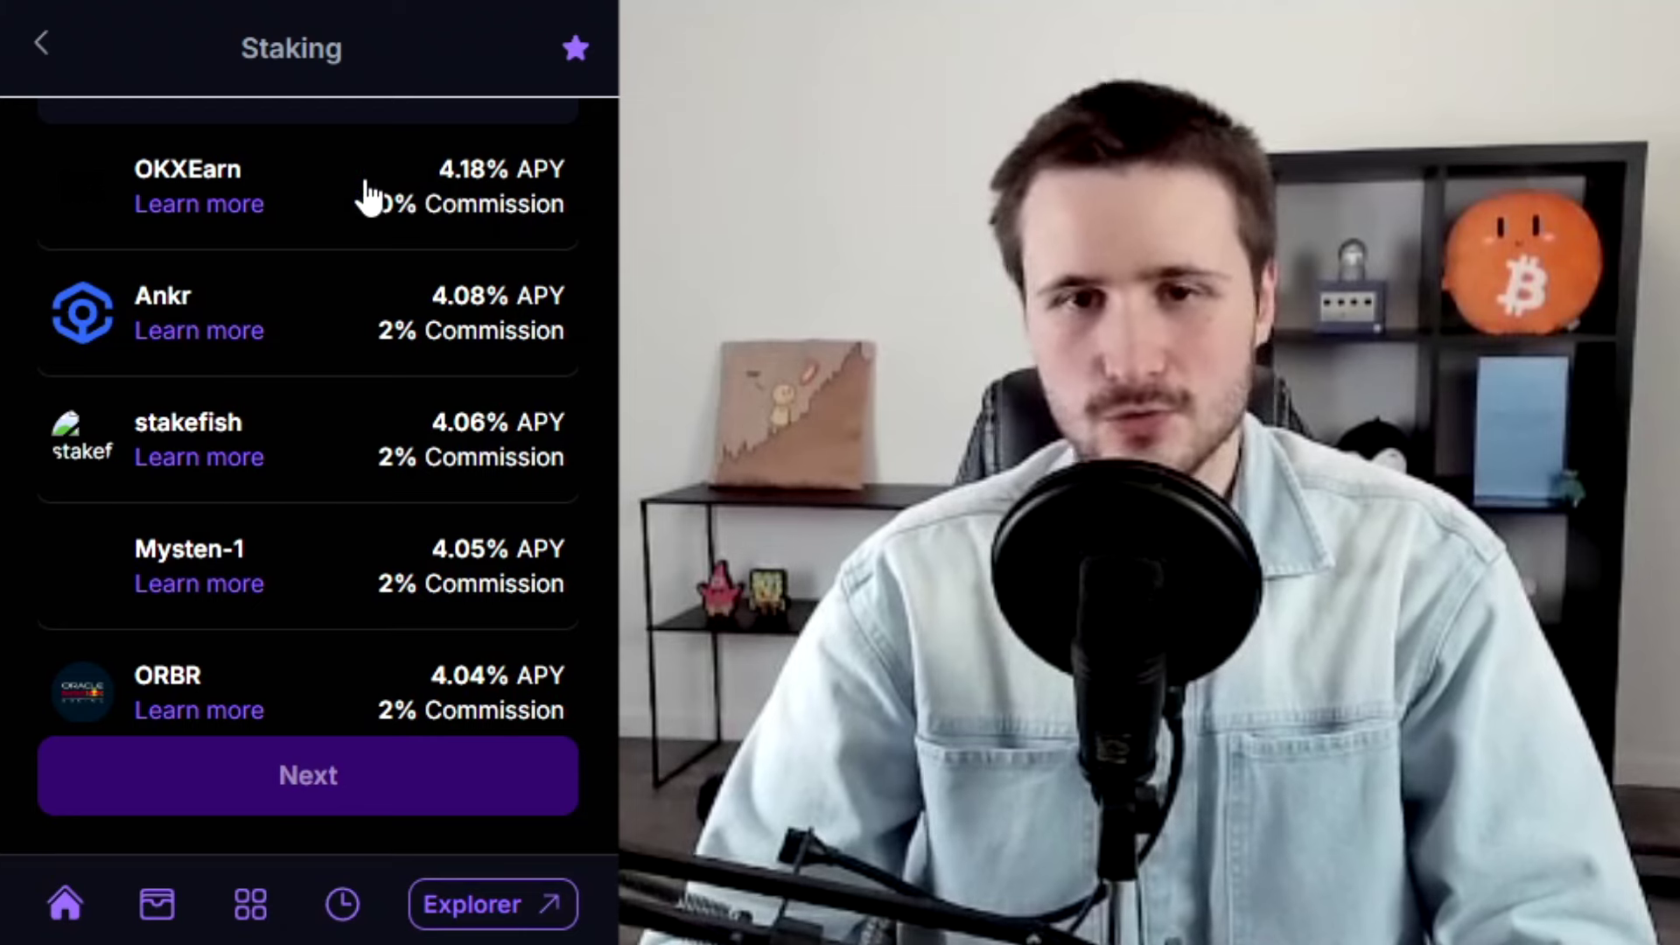
{"action": "scroll", "coordinate": [368, 196], "scroll_direction": "down", "scroll_amount": 8}
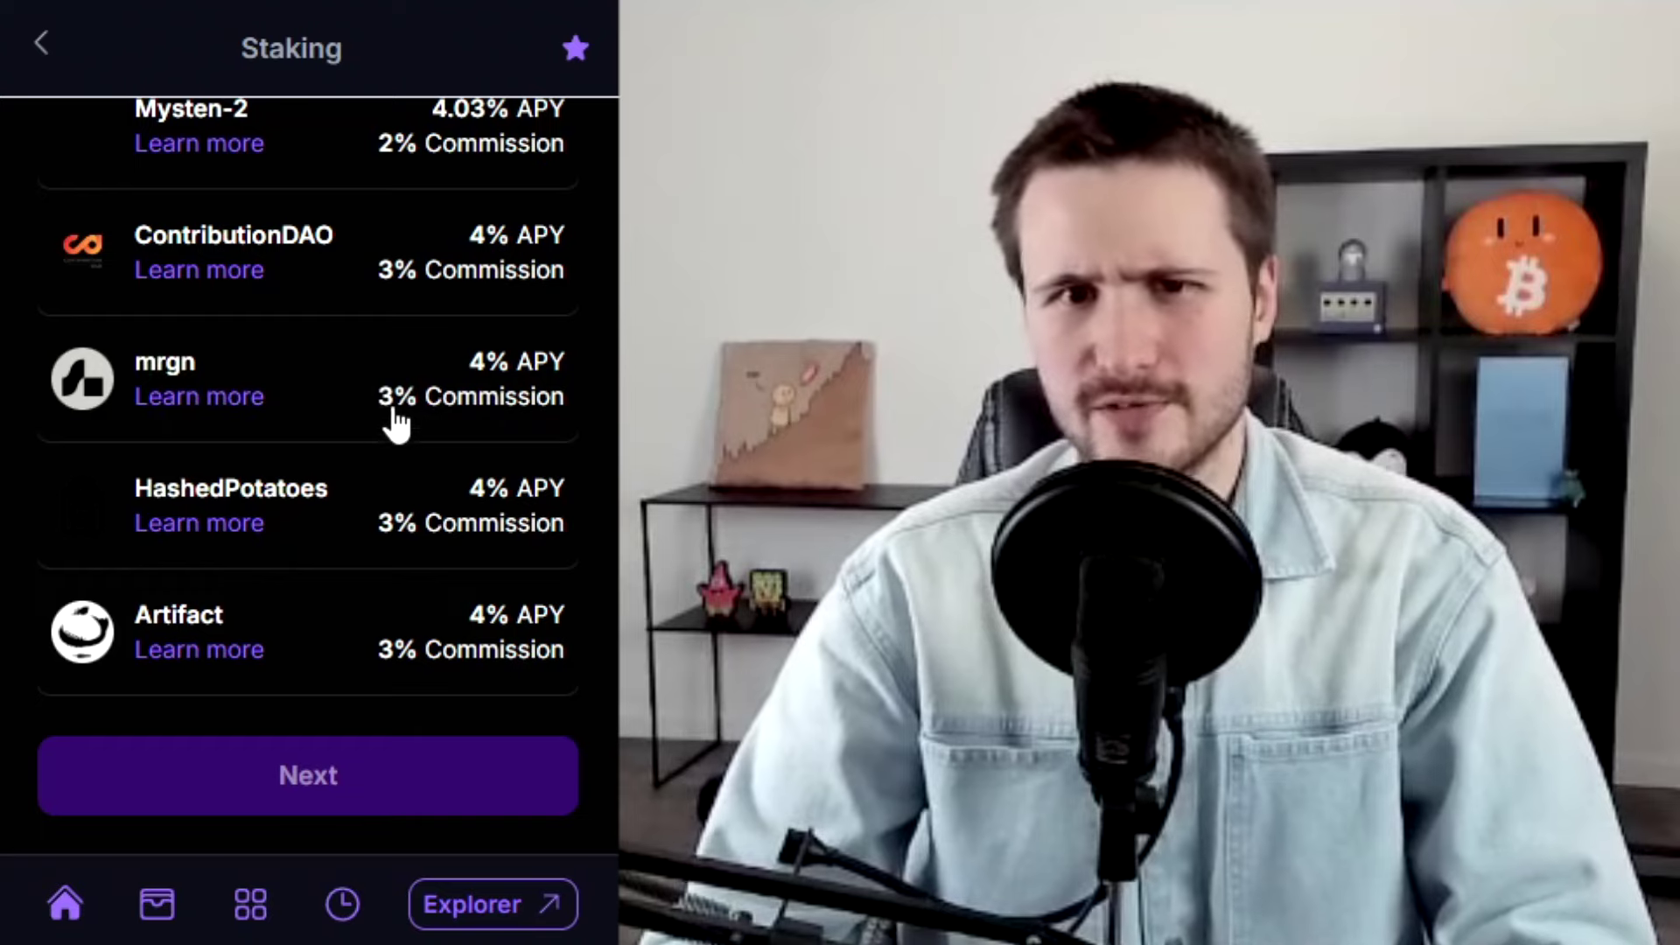
{"action": "scroll", "coordinate": [376, 420], "scroll_direction": "down", "scroll_amount": 5}
{"action": "scroll", "coordinate": [307, 363], "scroll_direction": "down", "scroll_amount": 7}
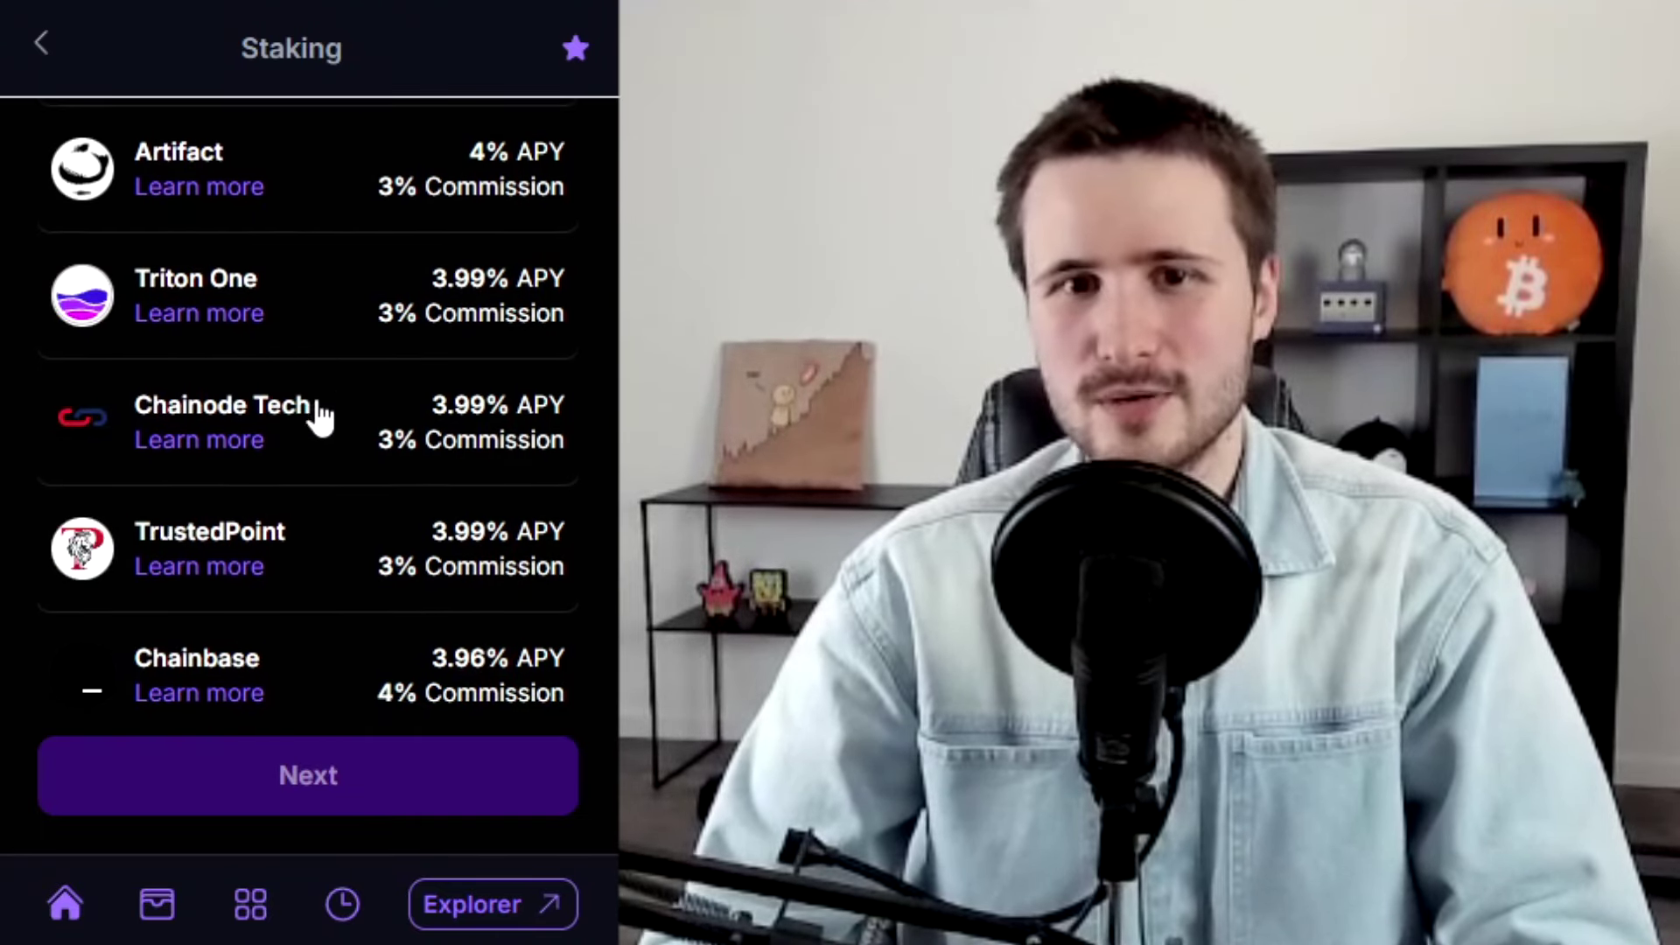
{"action": "scroll", "coordinate": [280, 332], "scroll_direction": "down", "scroll_amount": 8}
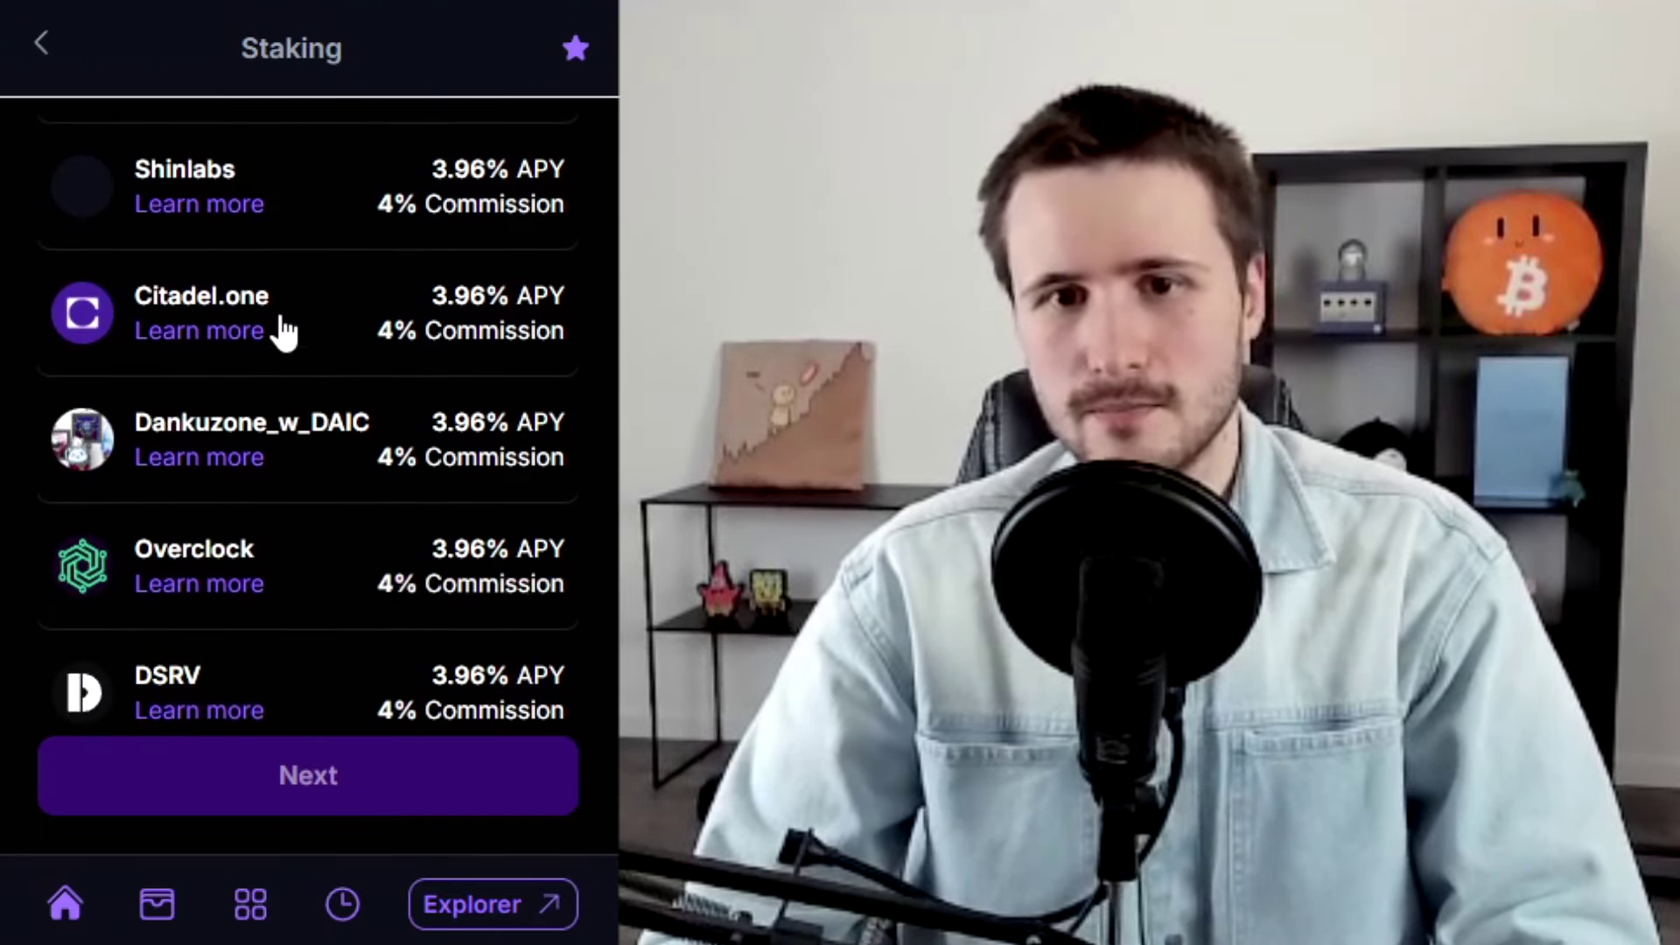
Step: Compare the APY and commission rates across the rest of the validator list, ending with the highest-yield validators
{"action": "scroll", "coordinate": [306, 358], "scroll_direction": "down", "scroll_amount": 4}
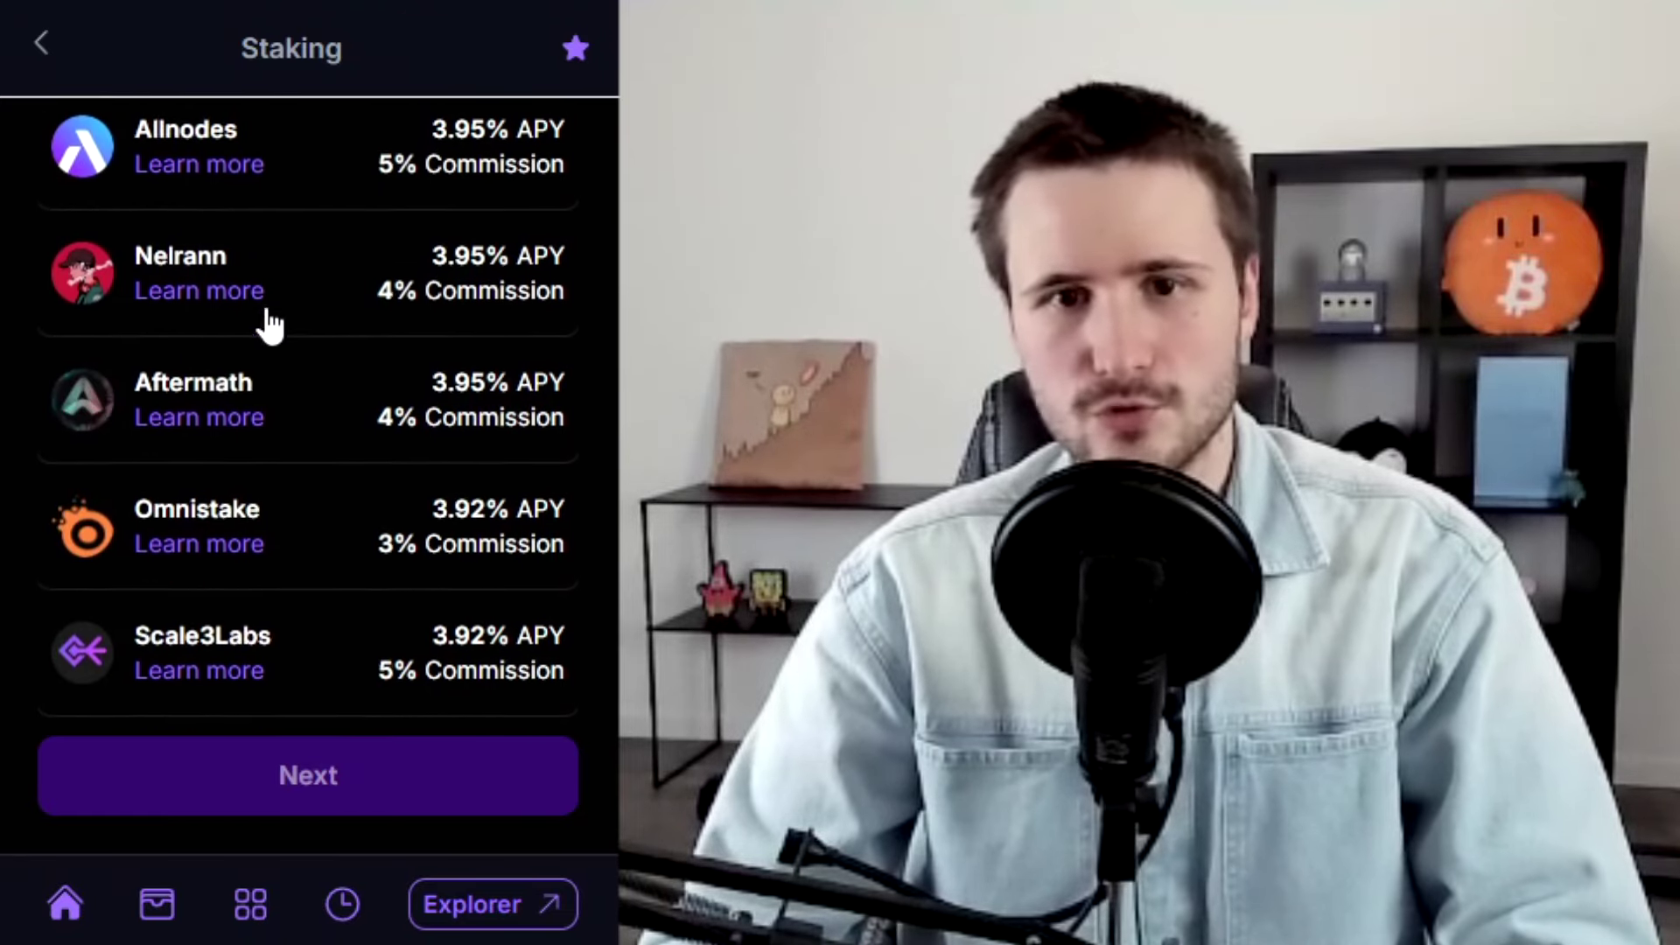
{"action": "scroll", "coordinate": [262, 364], "scroll_direction": "up", "scroll_amount": 2}
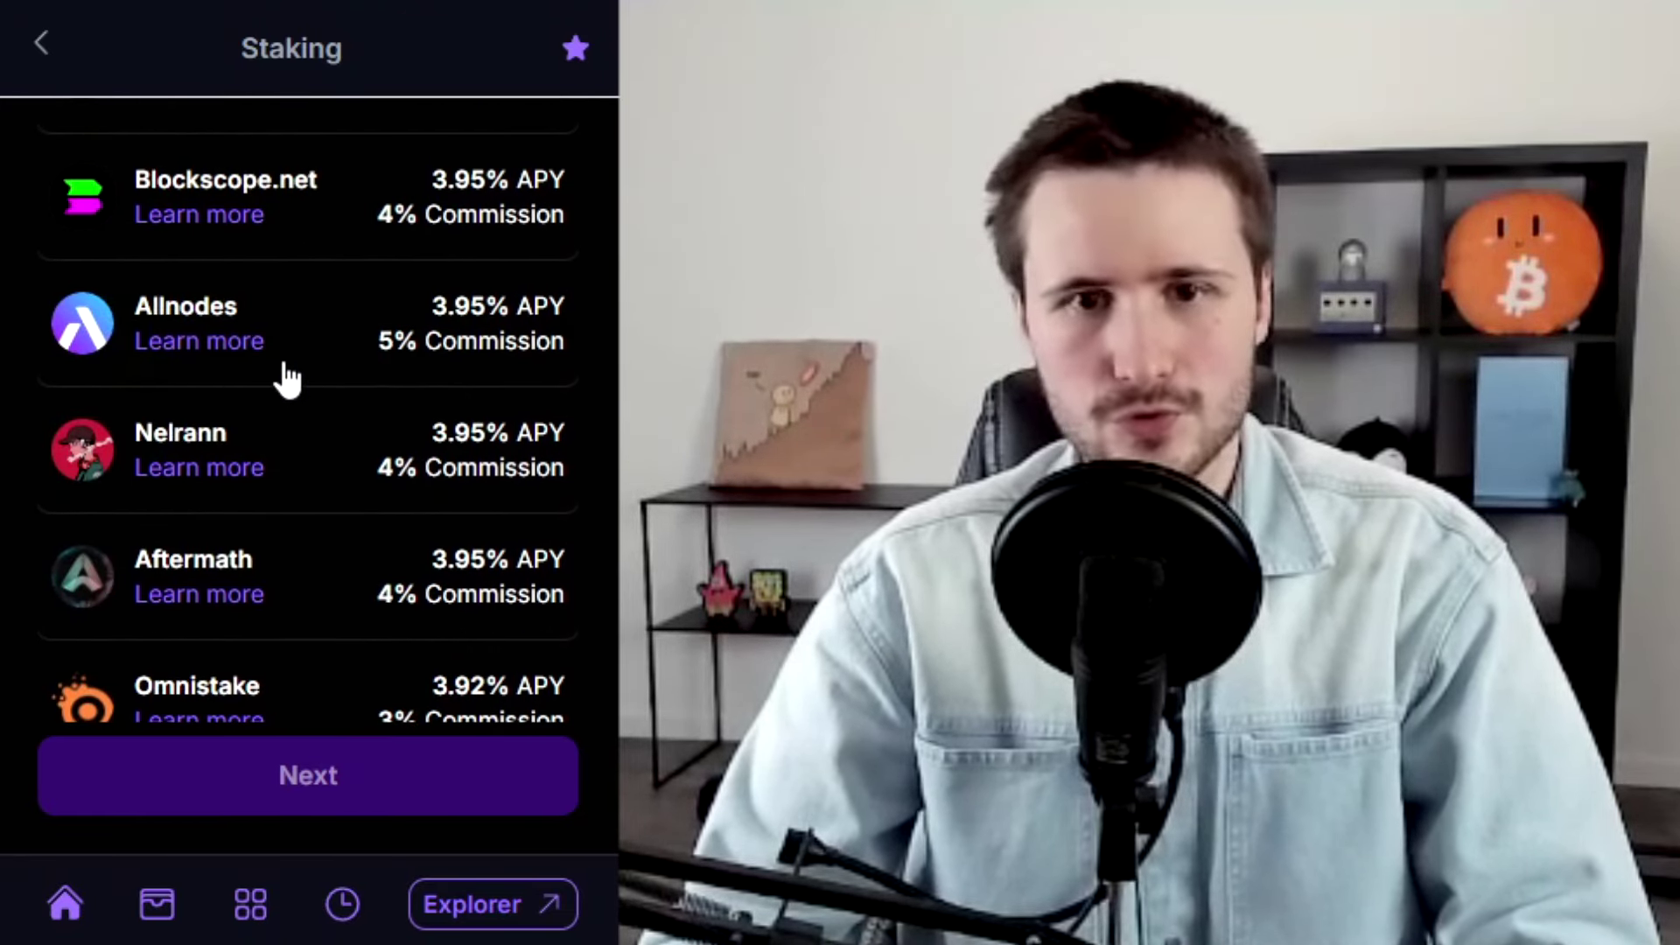
{"action": "scroll", "coordinate": [285, 358], "scroll_direction": "down", "scroll_amount": 9}
{"action": "scroll", "coordinate": [282, 330], "scroll_direction": "down", "scroll_amount": 8}
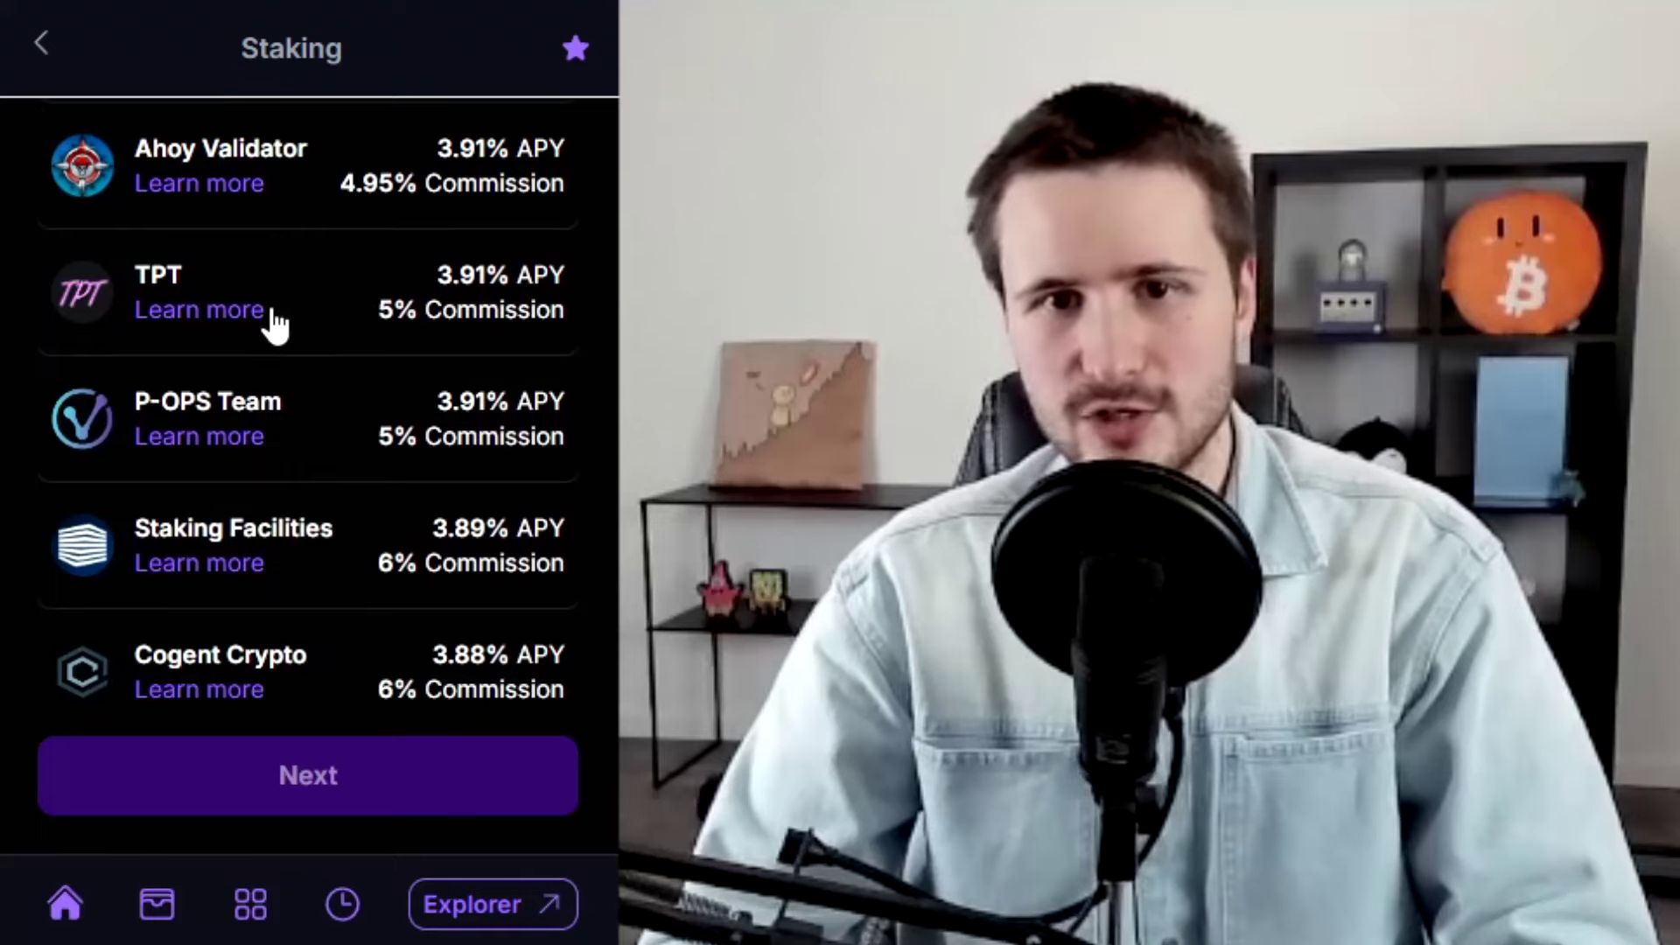
{"action": "scroll", "coordinate": [280, 350], "scroll_direction": "down", "scroll_amount": 3}
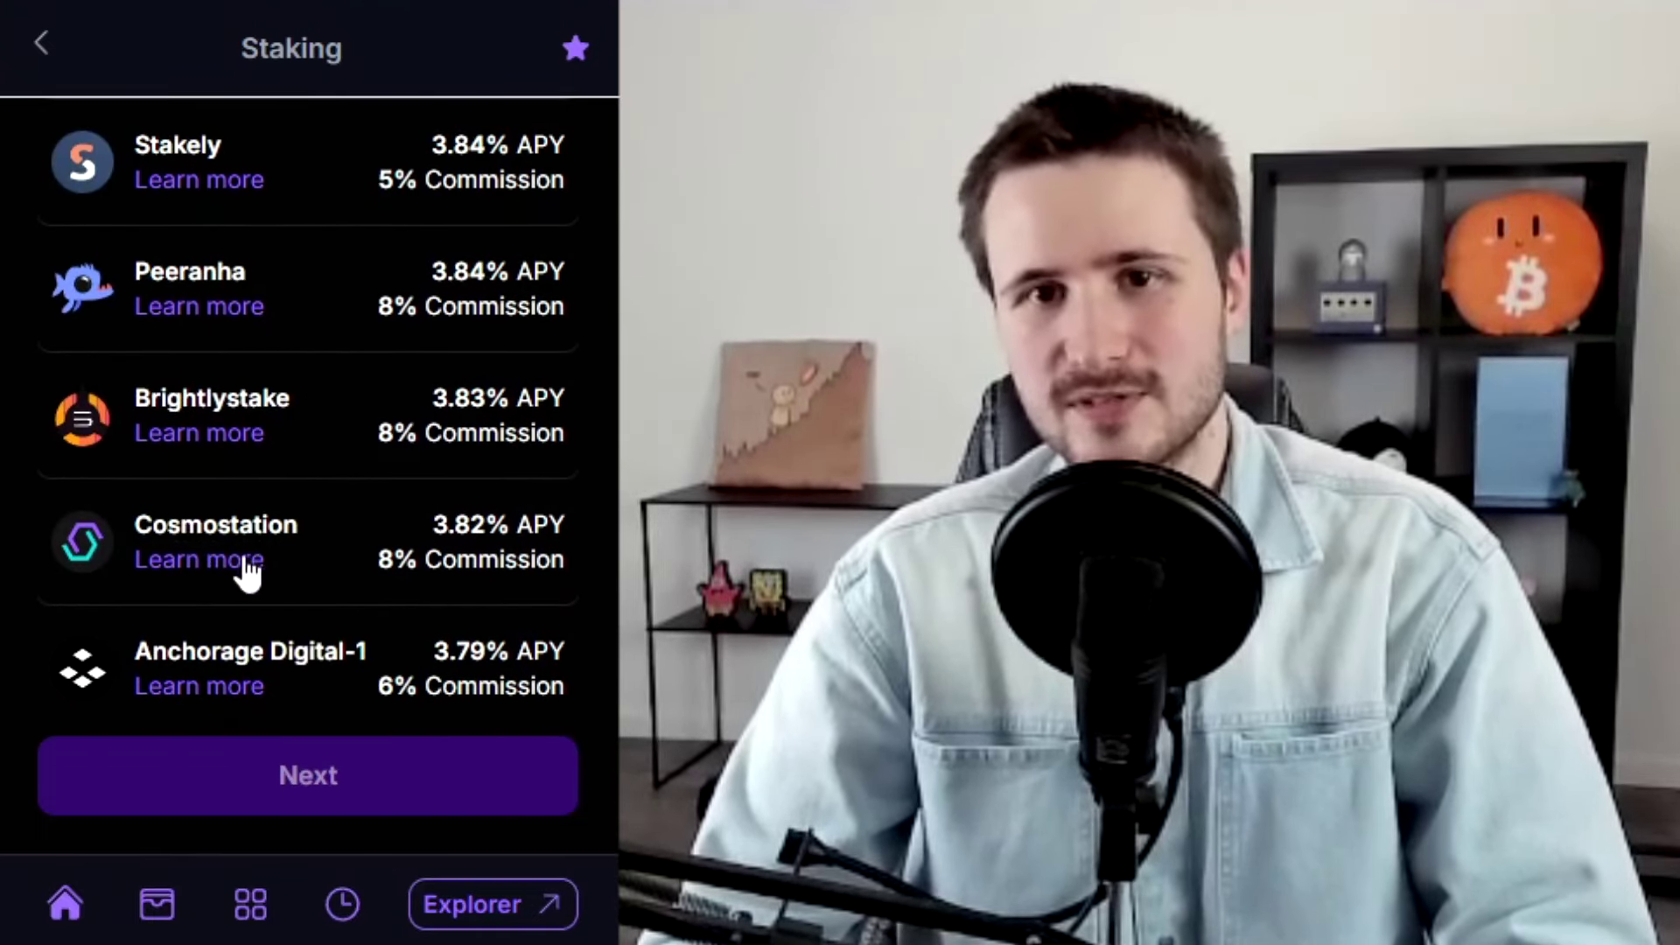
{"action": "scroll", "coordinate": [270, 324], "scroll_direction": "up", "scroll_amount": 4}
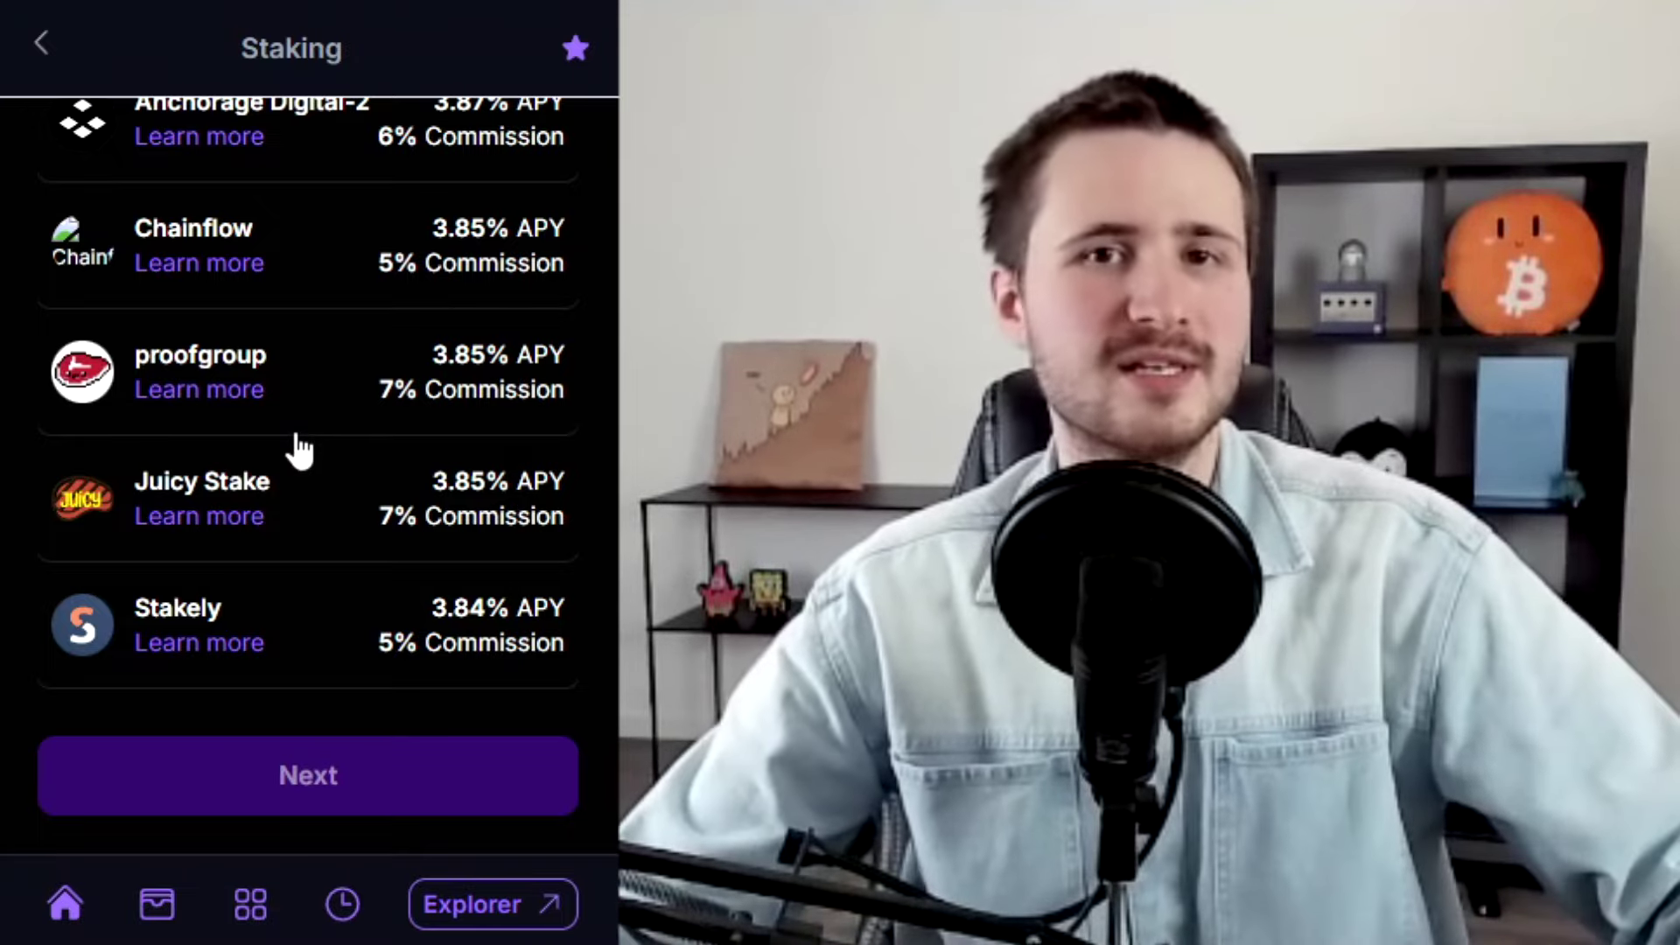
{"action": "scroll", "coordinate": [301, 437], "scroll_direction": "up", "scroll_amount": 12}
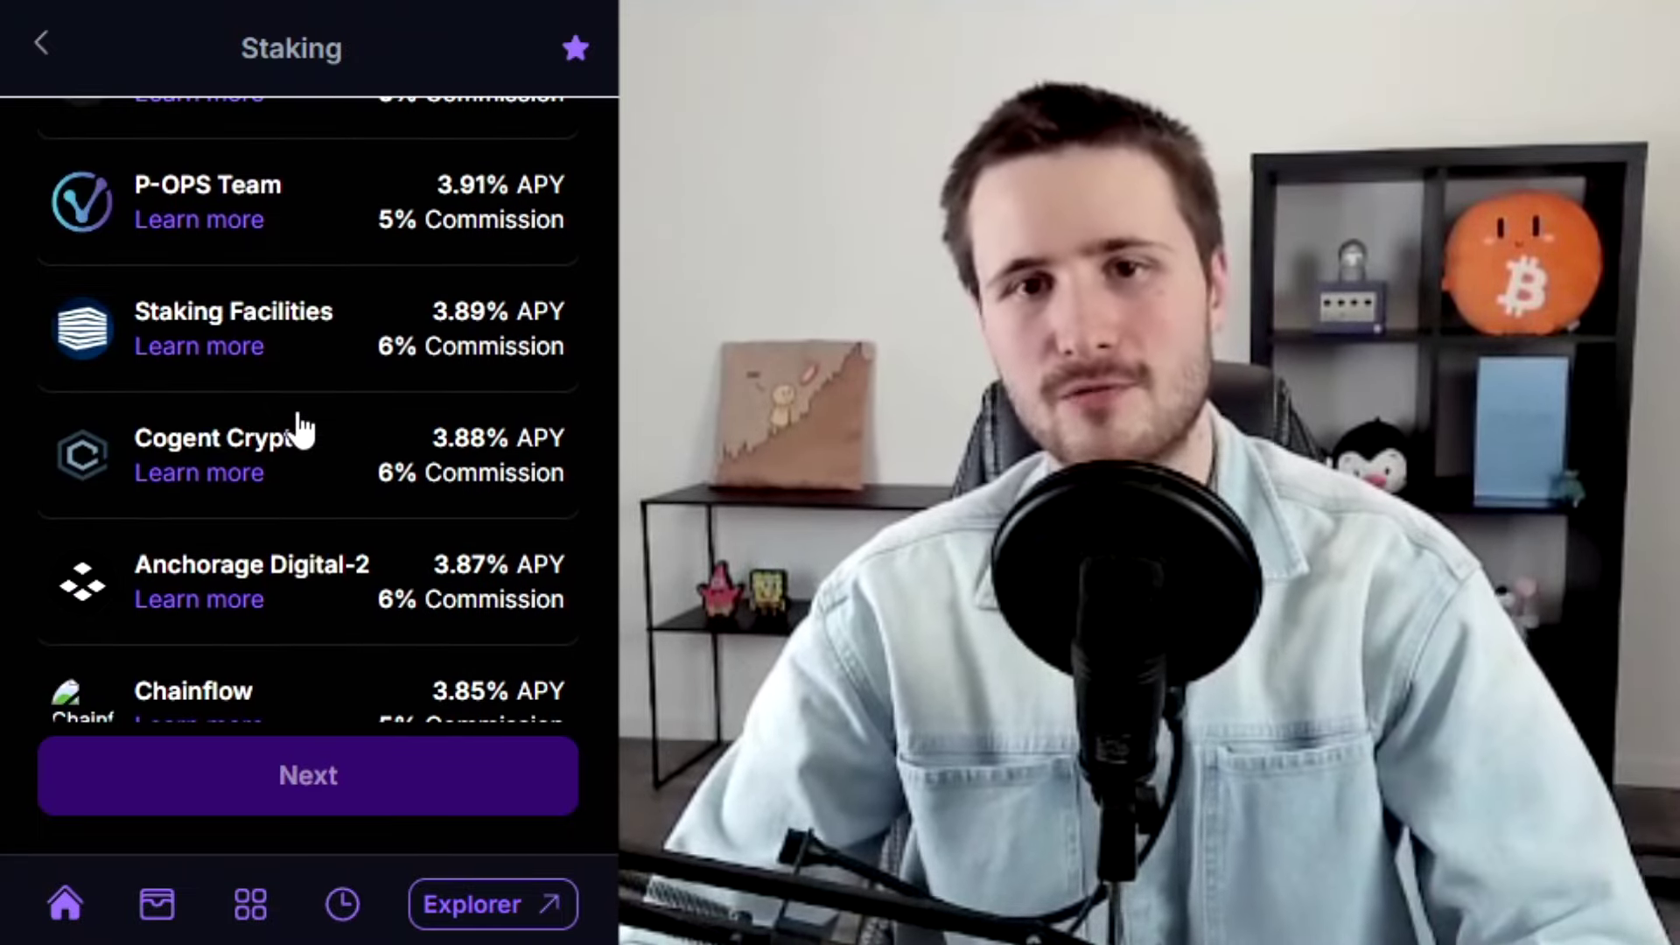
{"action": "scroll", "coordinate": [271, 407], "scroll_direction": "up", "scroll_amount": 8}
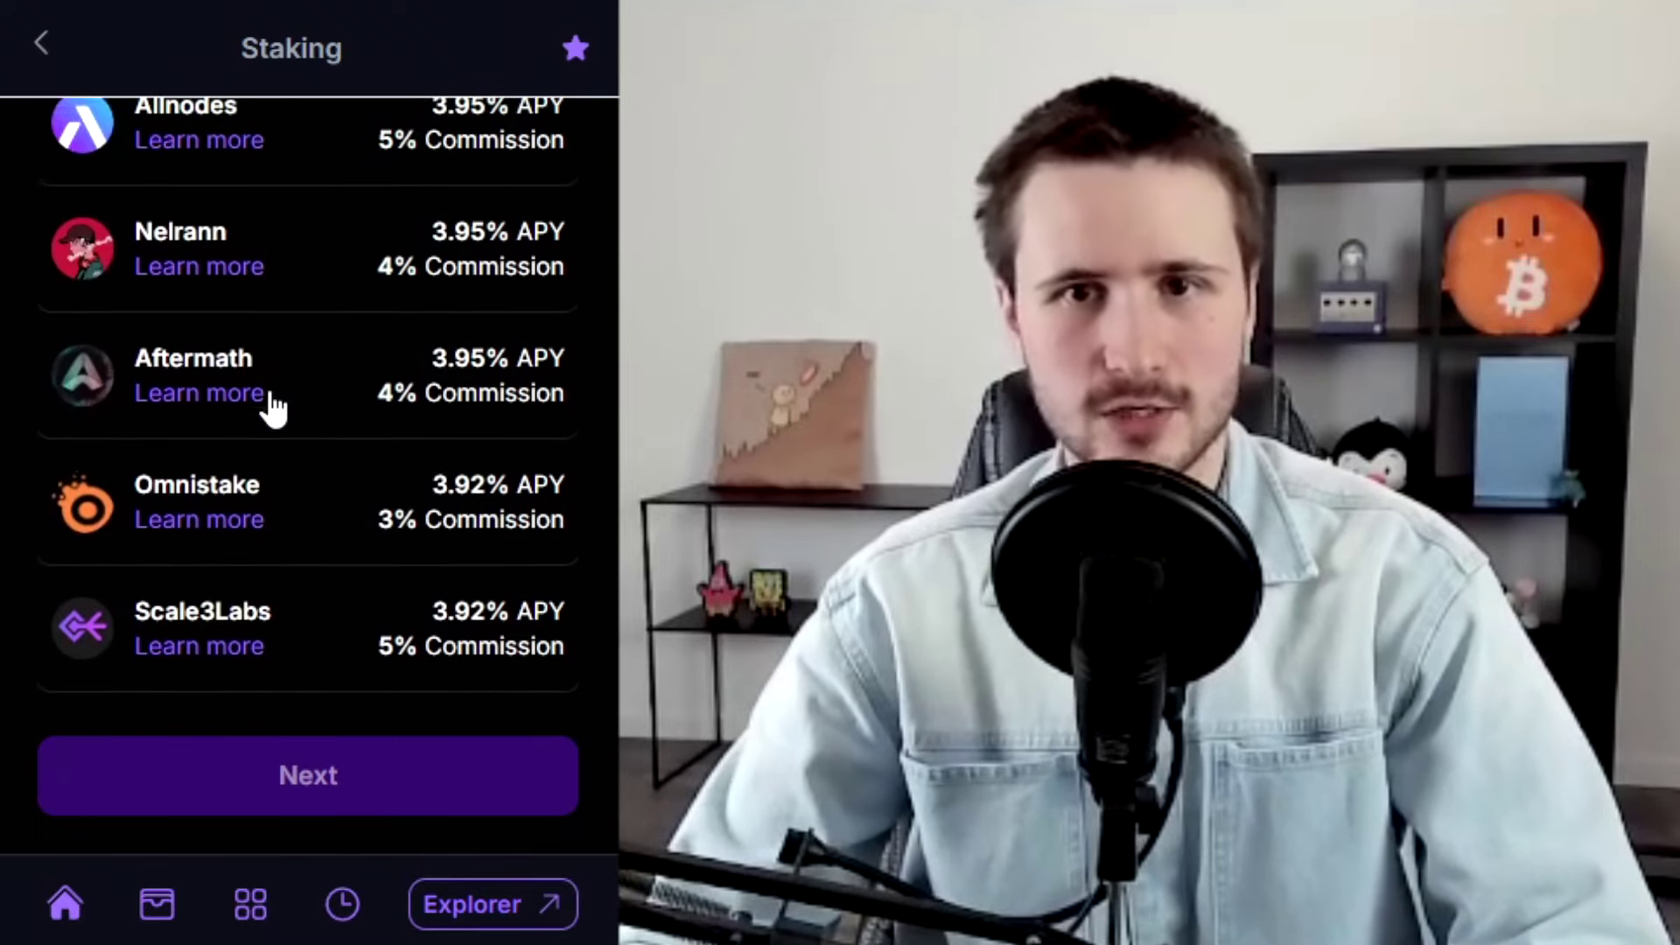
{"action": "scroll", "coordinate": [423, 355], "scroll_direction": "up", "scroll_amount": 5}
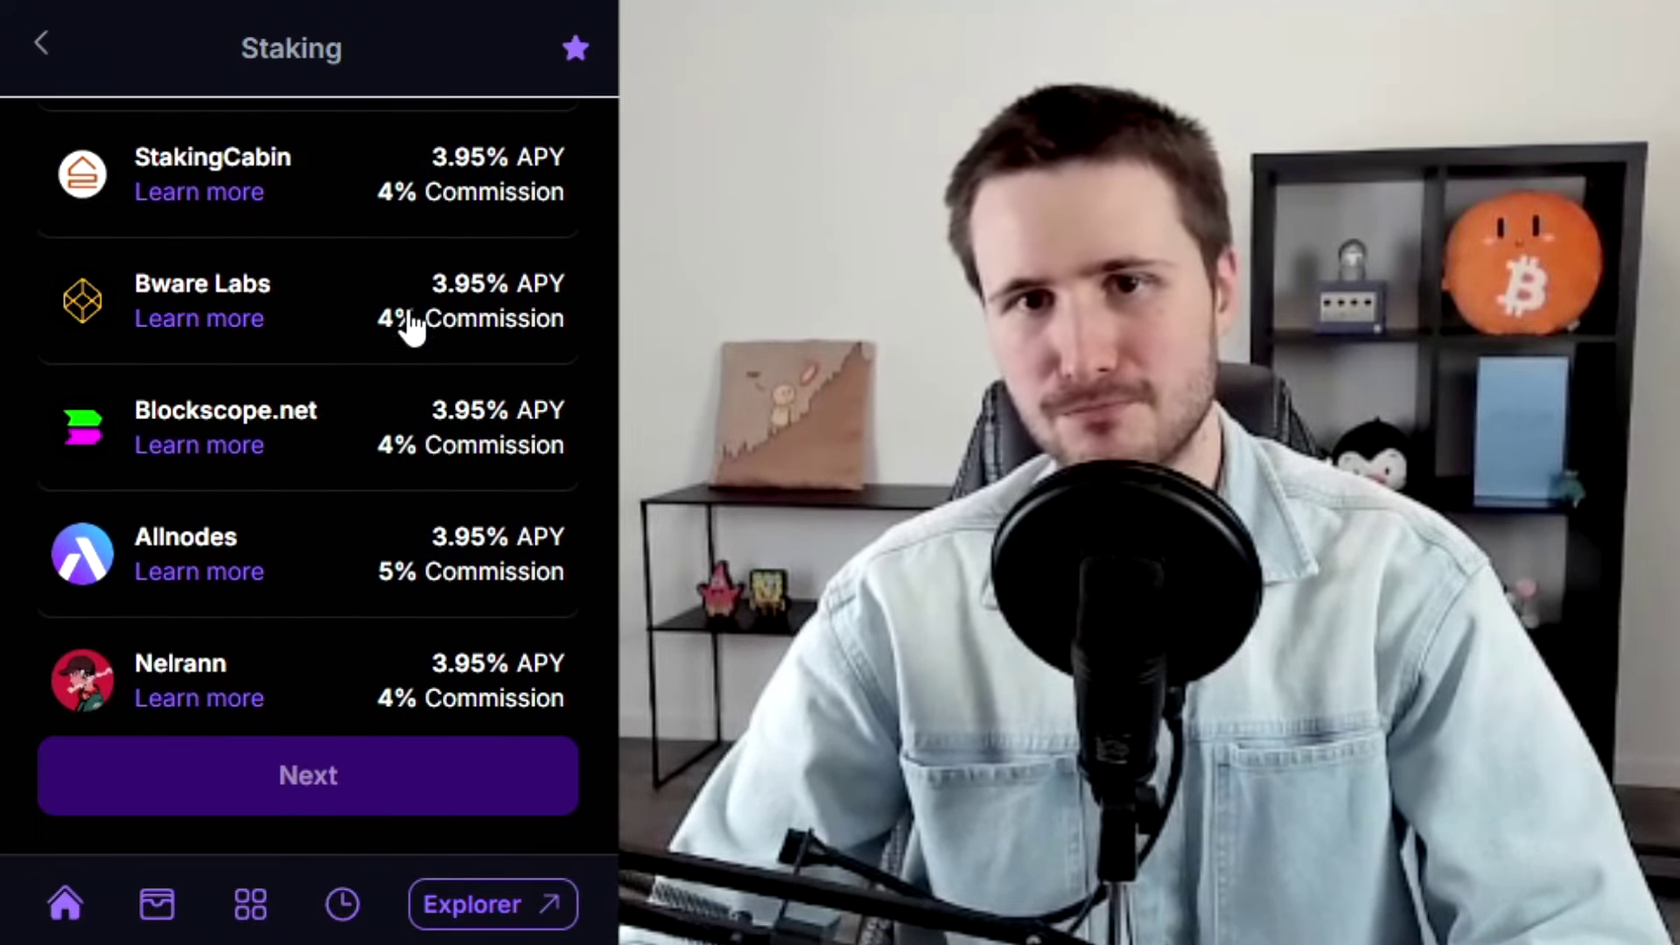
{"action": "scroll", "coordinate": [412, 350], "scroll_direction": "up", "scroll_amount": 4}
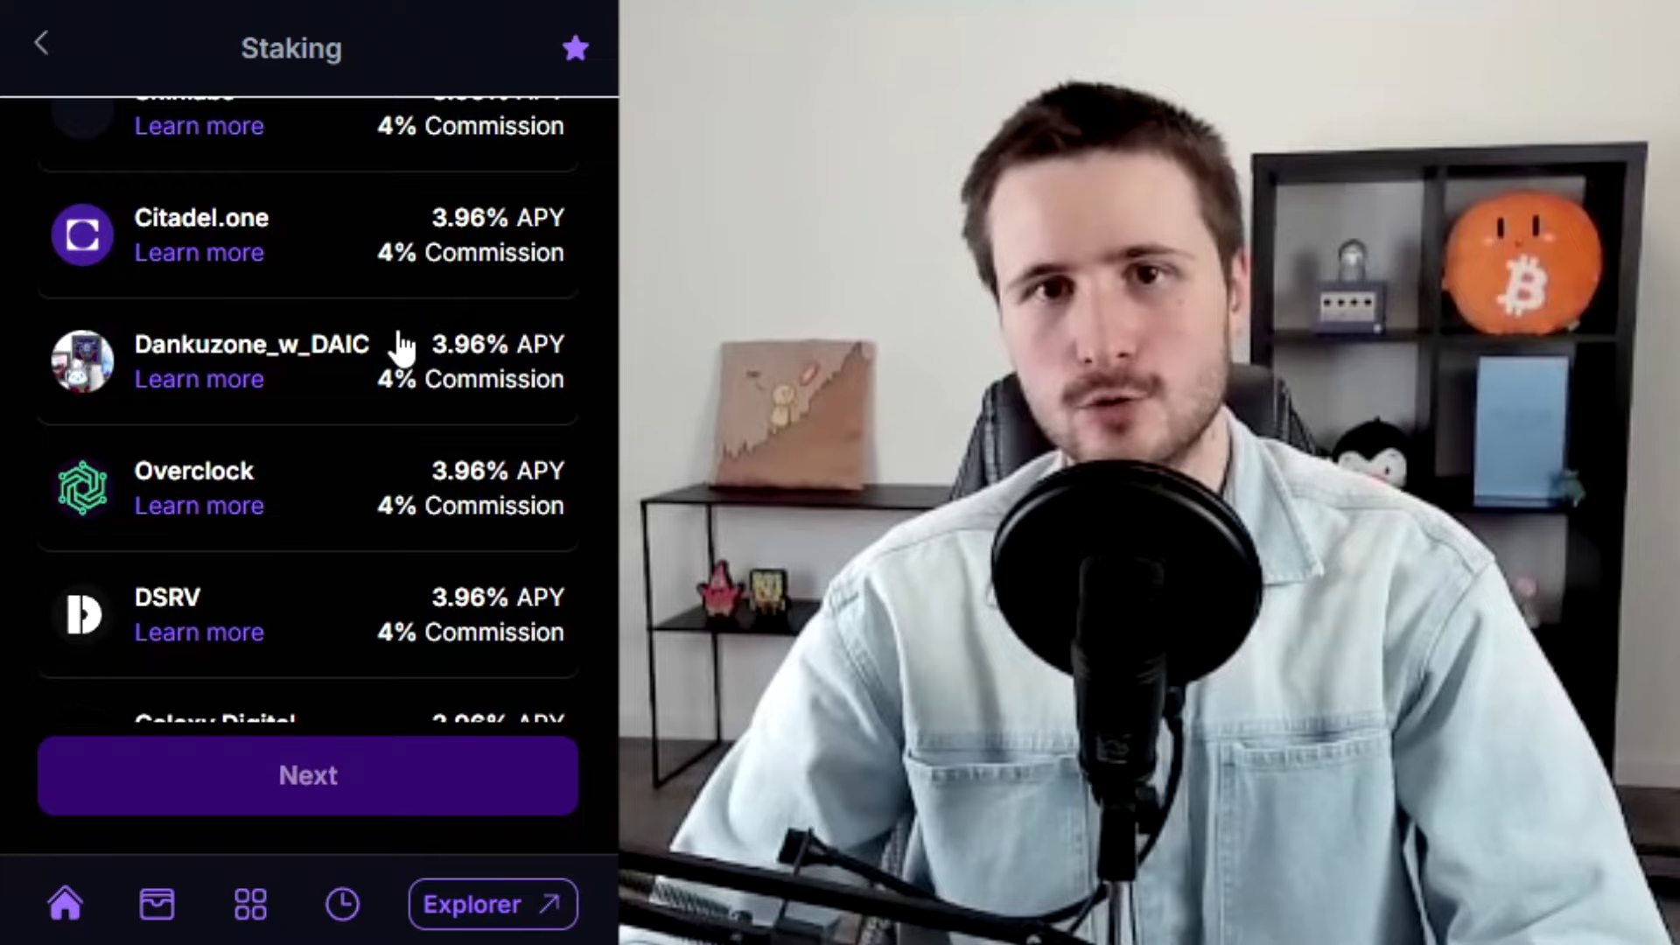
{"action": "scroll", "coordinate": [398, 340], "scroll_direction": "up", "scroll_amount": 3}
{"action": "scroll", "coordinate": [394, 324], "scroll_direction": "up", "scroll_amount": 2}
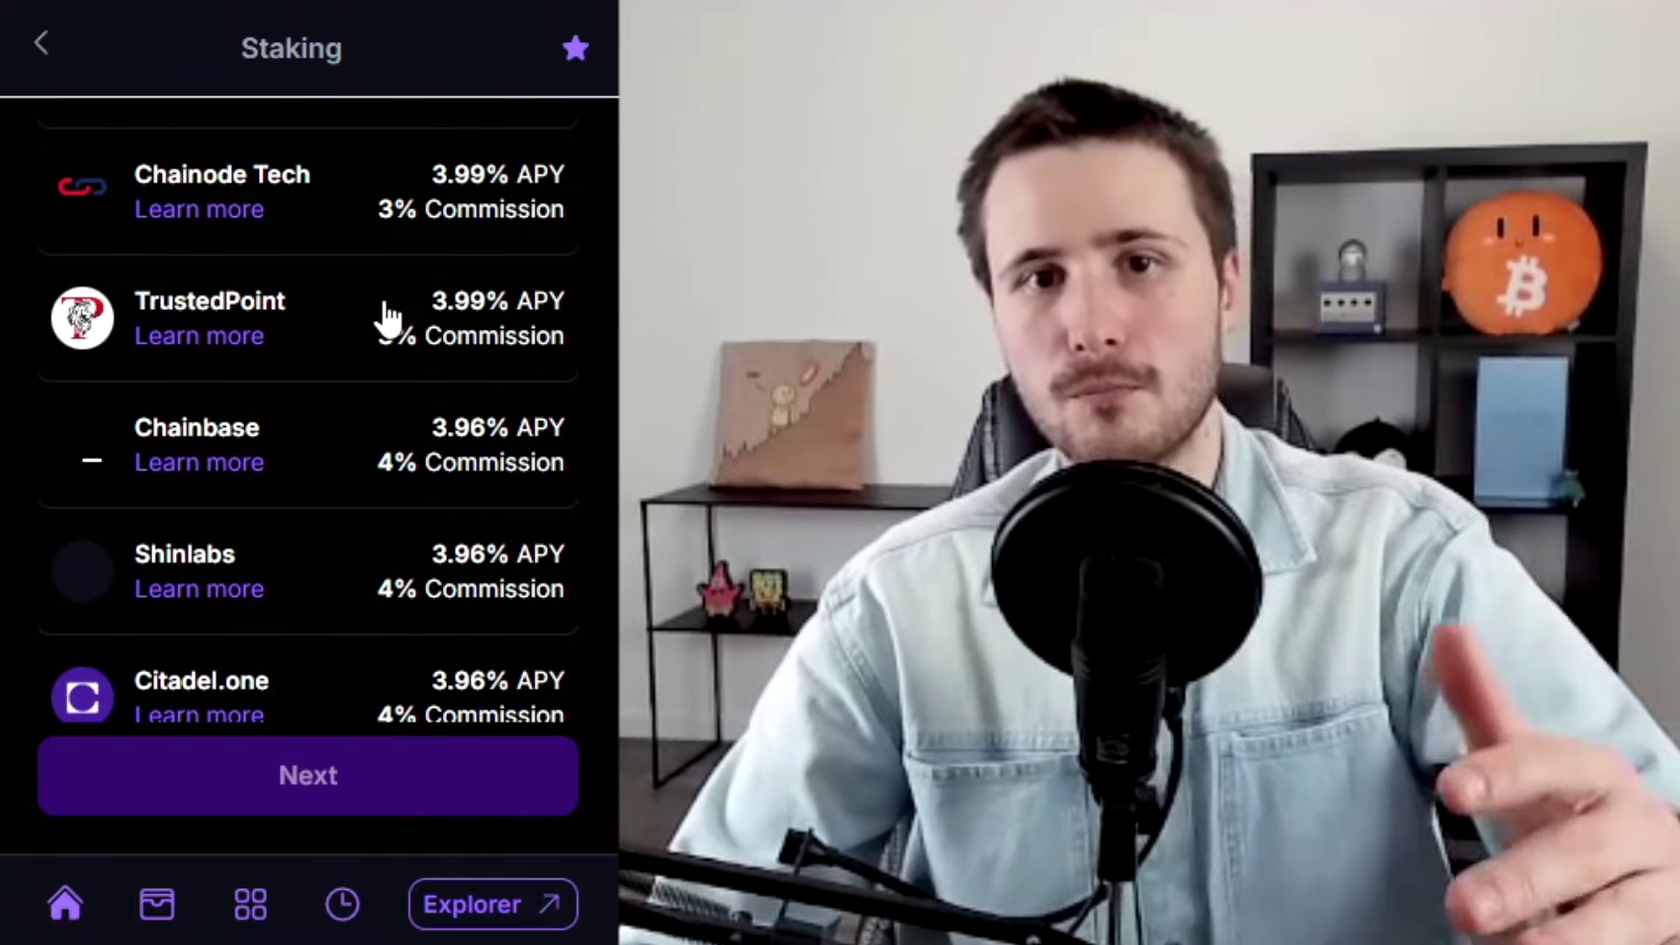
{"action": "scroll", "coordinate": [381, 320], "scroll_direction": "up", "scroll_amount": 5}
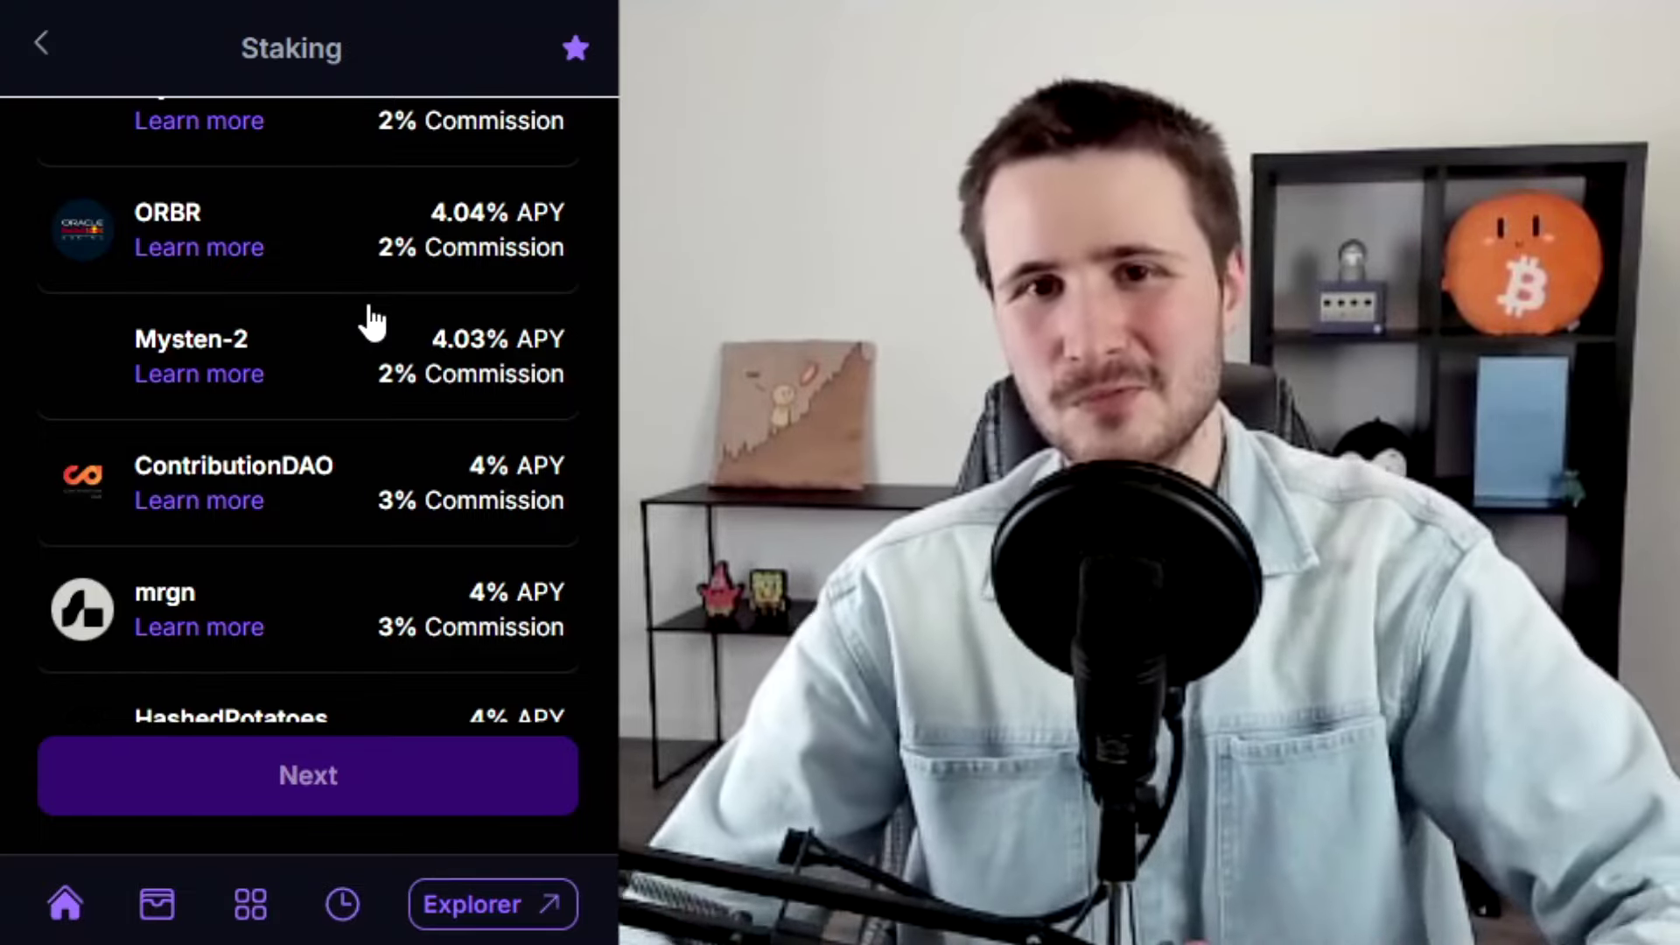
{"action": "scroll", "coordinate": [333, 289], "scroll_direction": "up", "scroll_amount": 3}
{"action": "scroll", "coordinate": [331, 332], "scroll_direction": "up", "scroll_amount": 3}
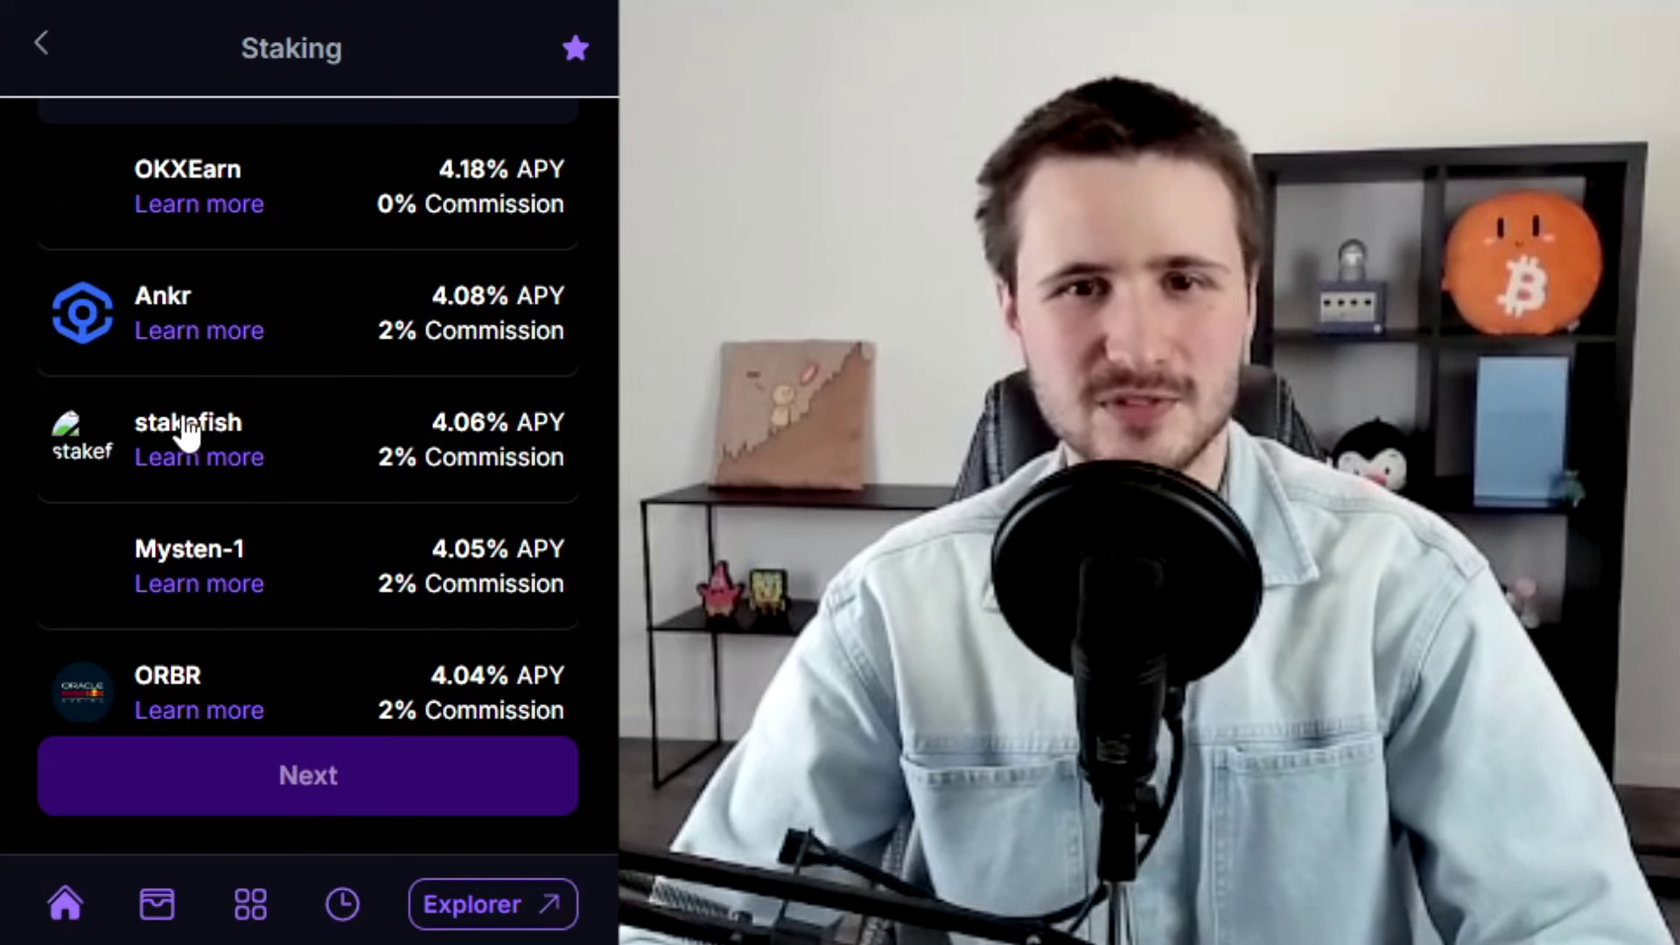
Step: Choose stakefish as the validator, set the stake to 10 SUI, then review and confirm it
{"action": "left_click", "coordinate": [350, 453]}
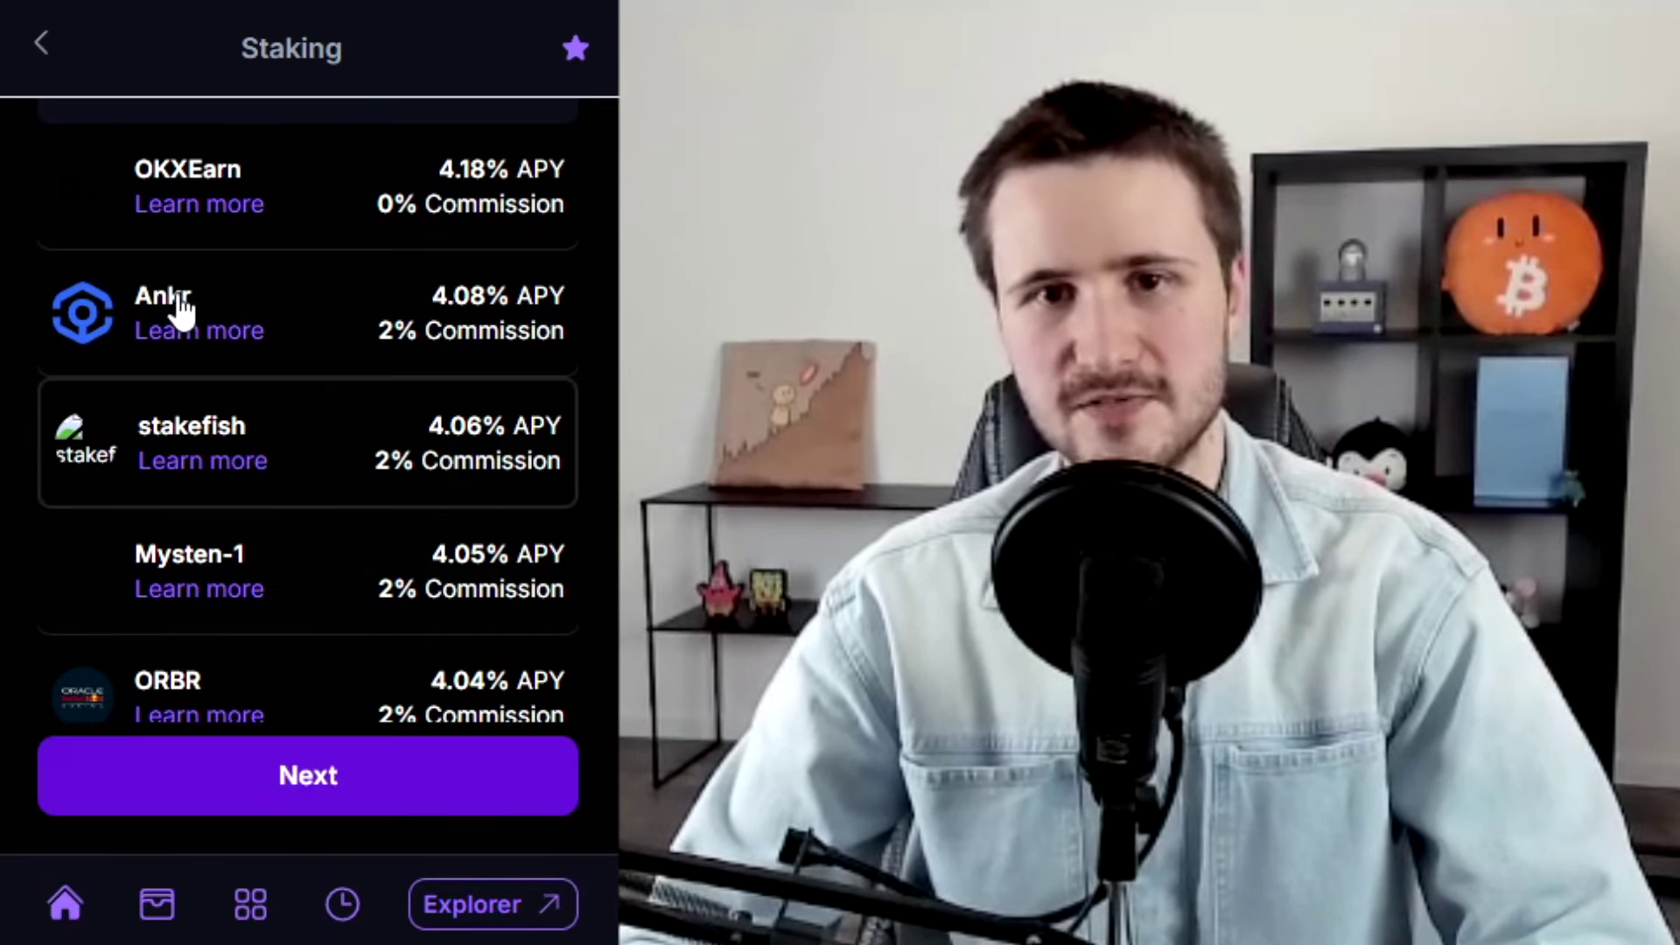
{"action": "left_click", "coordinate": [332, 781]}
{"action": "left_click", "coordinate": [193, 253]}
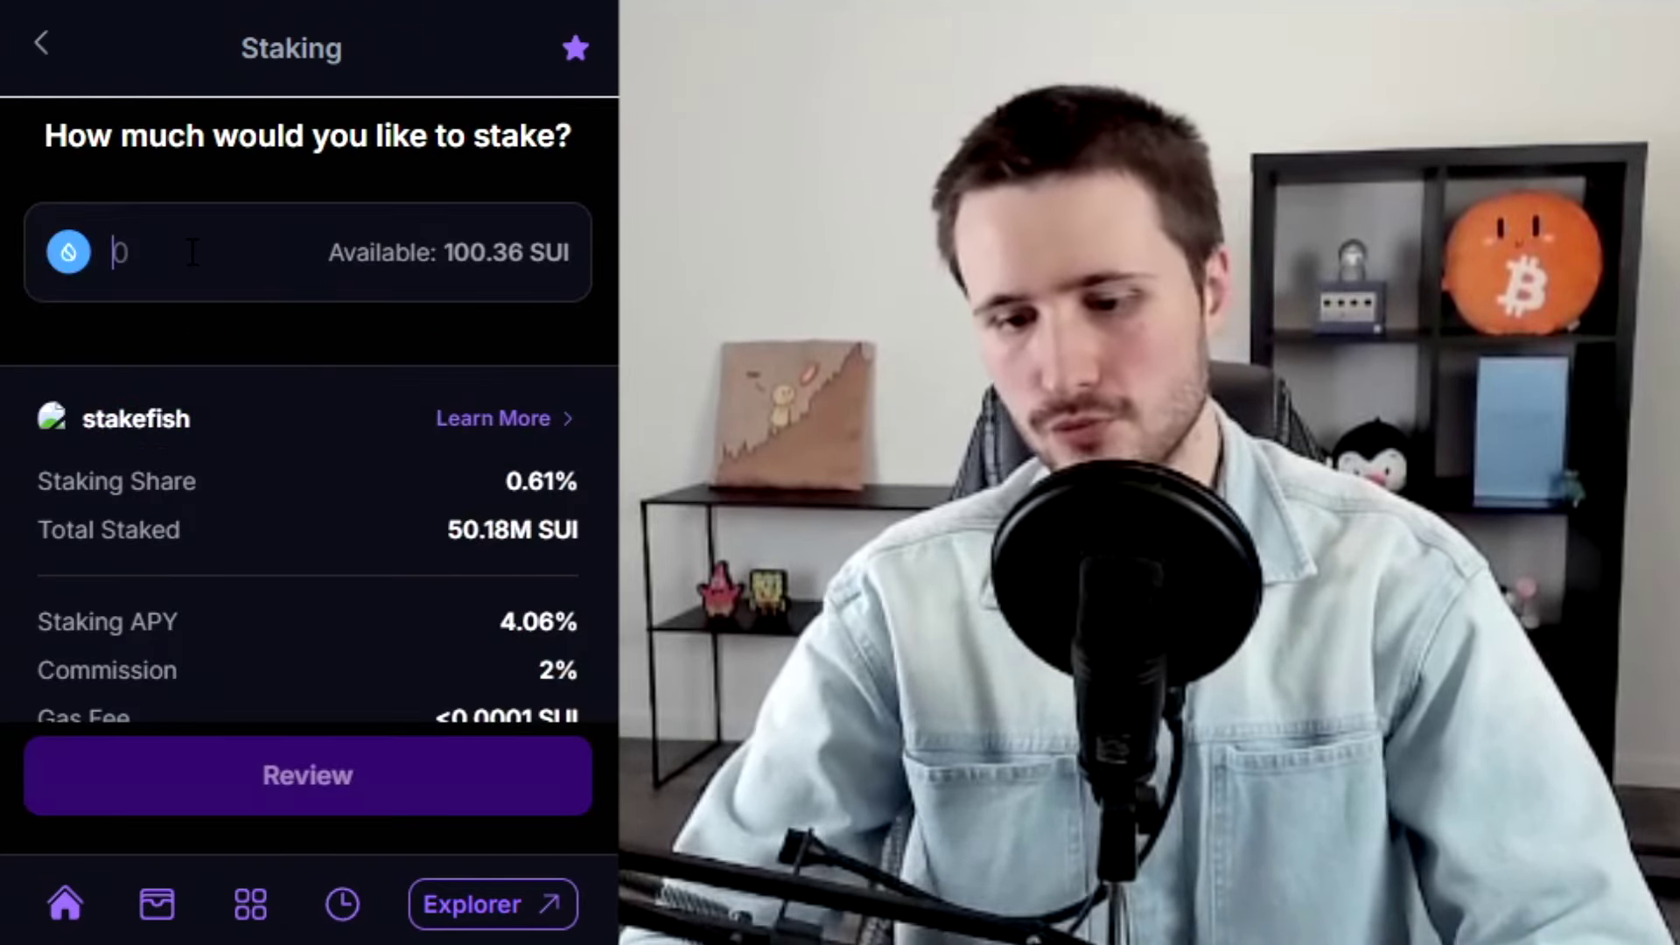
{"action": "type", "text": "10"}
{"action": "scroll", "coordinate": [253, 535], "scroll_direction": "down", "scroll_amount": 2}
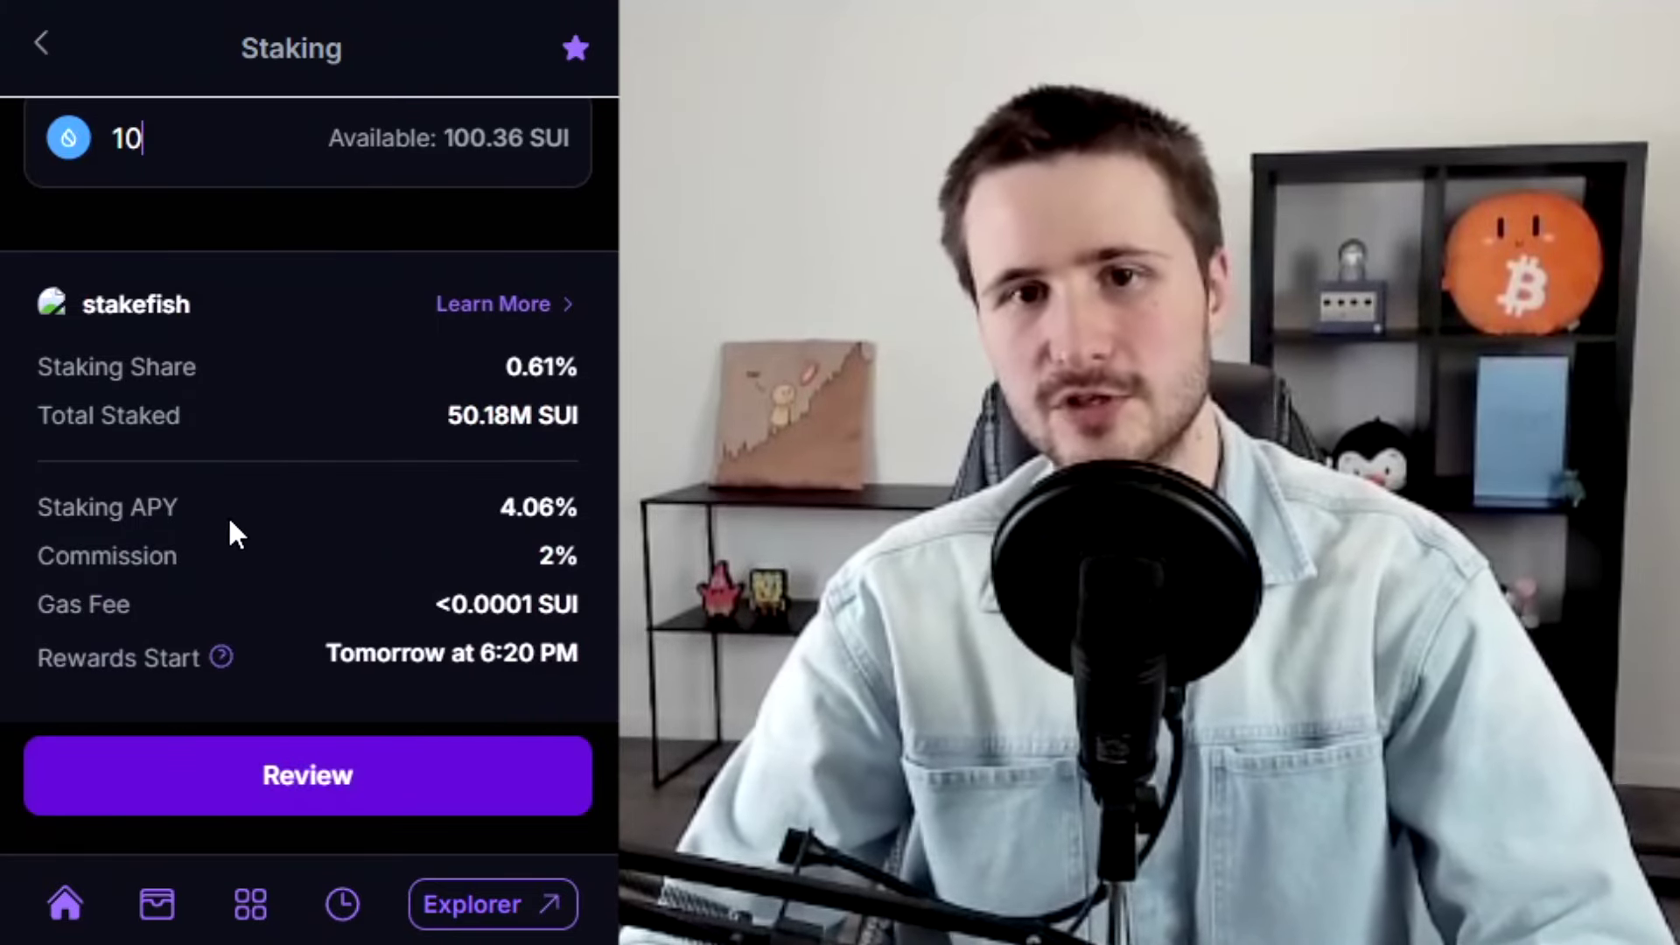
{"action": "left_click", "coordinate": [337, 783]}
{"action": "scroll", "coordinate": [345, 738], "scroll_direction": "down", "scroll_amount": 2}
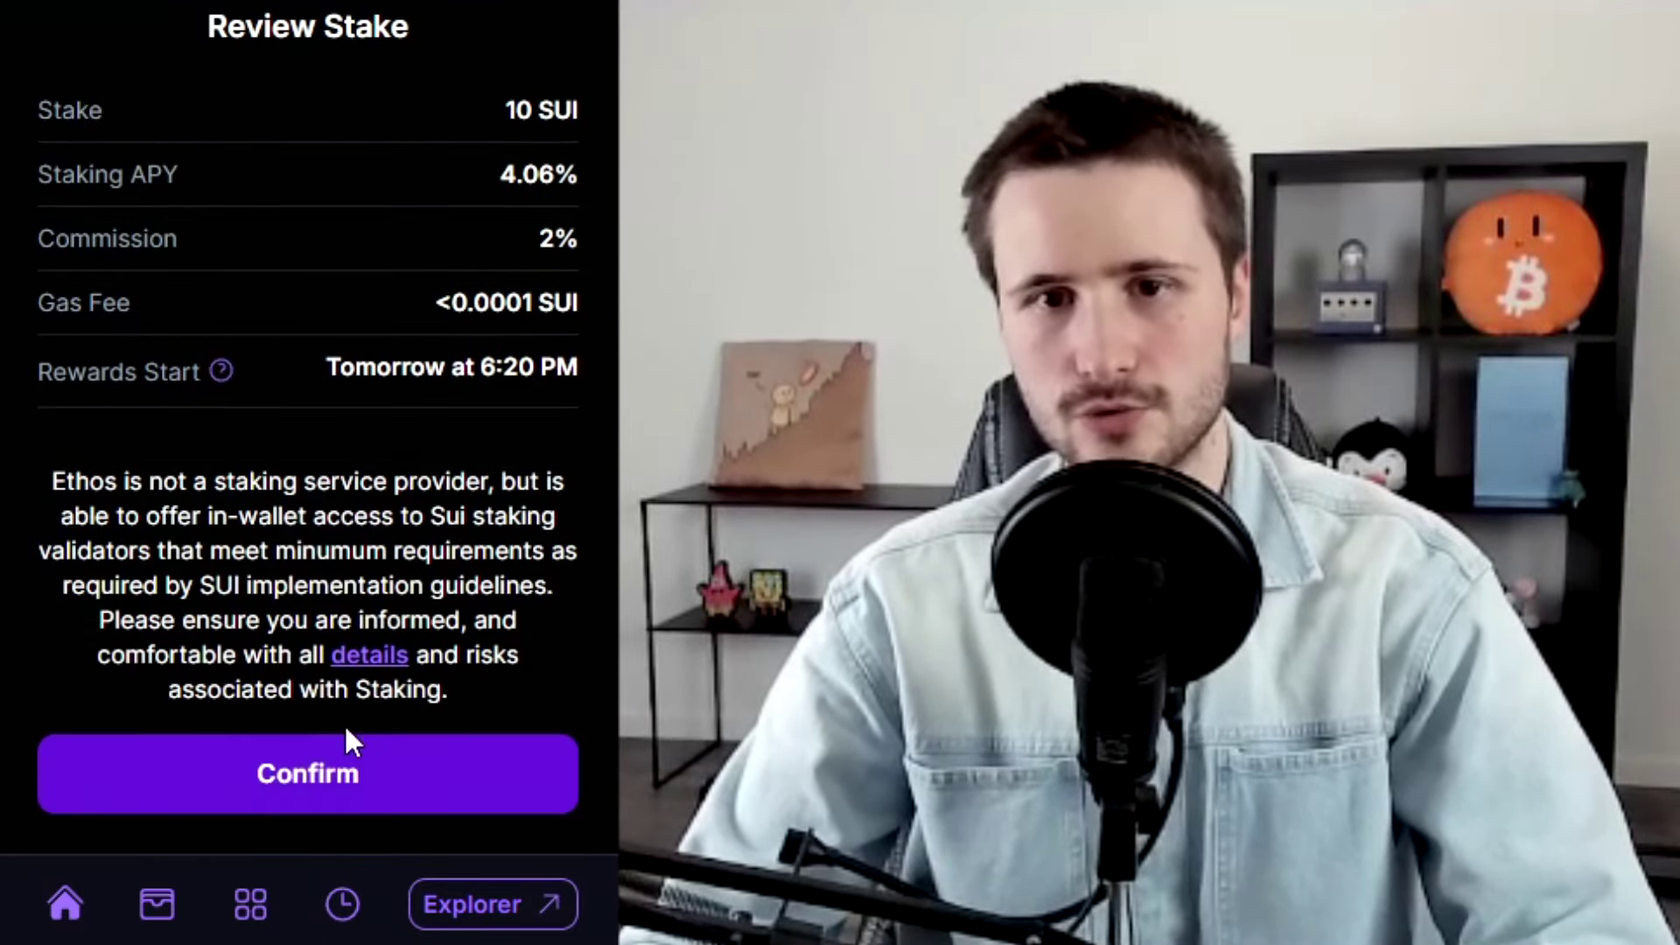
{"action": "left_click", "coordinate": [292, 788]}
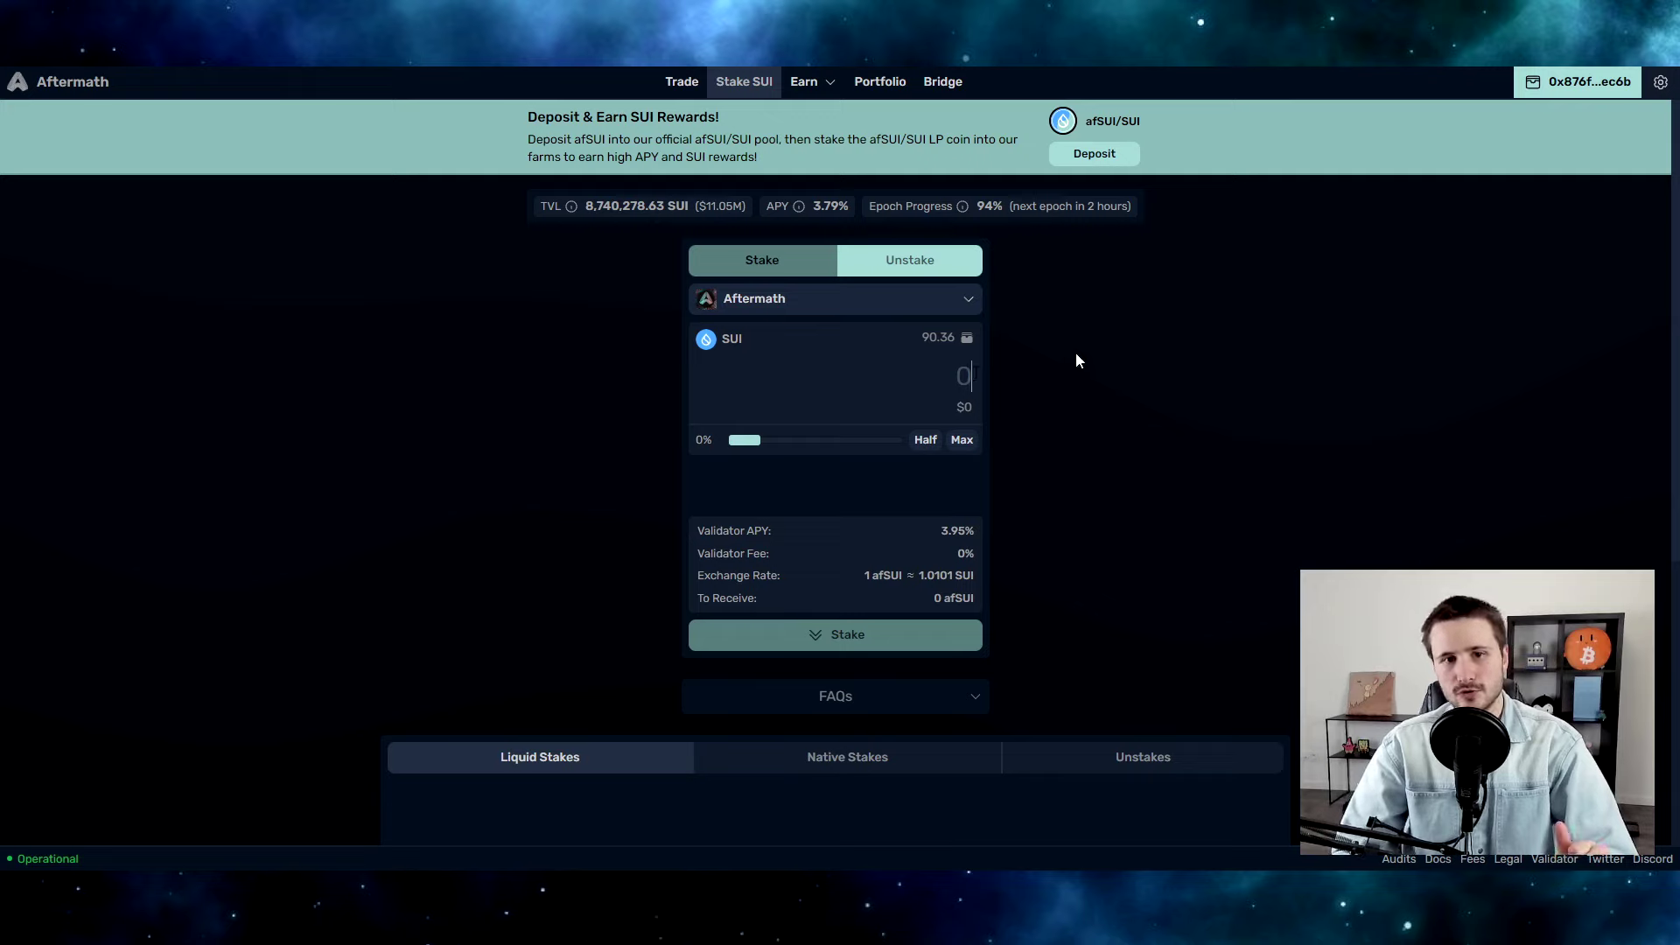
Step: On Aftermath, enter 10 SUI as the amount to stake and check the liquid staking APY
{"action": "type", "text": "10"}
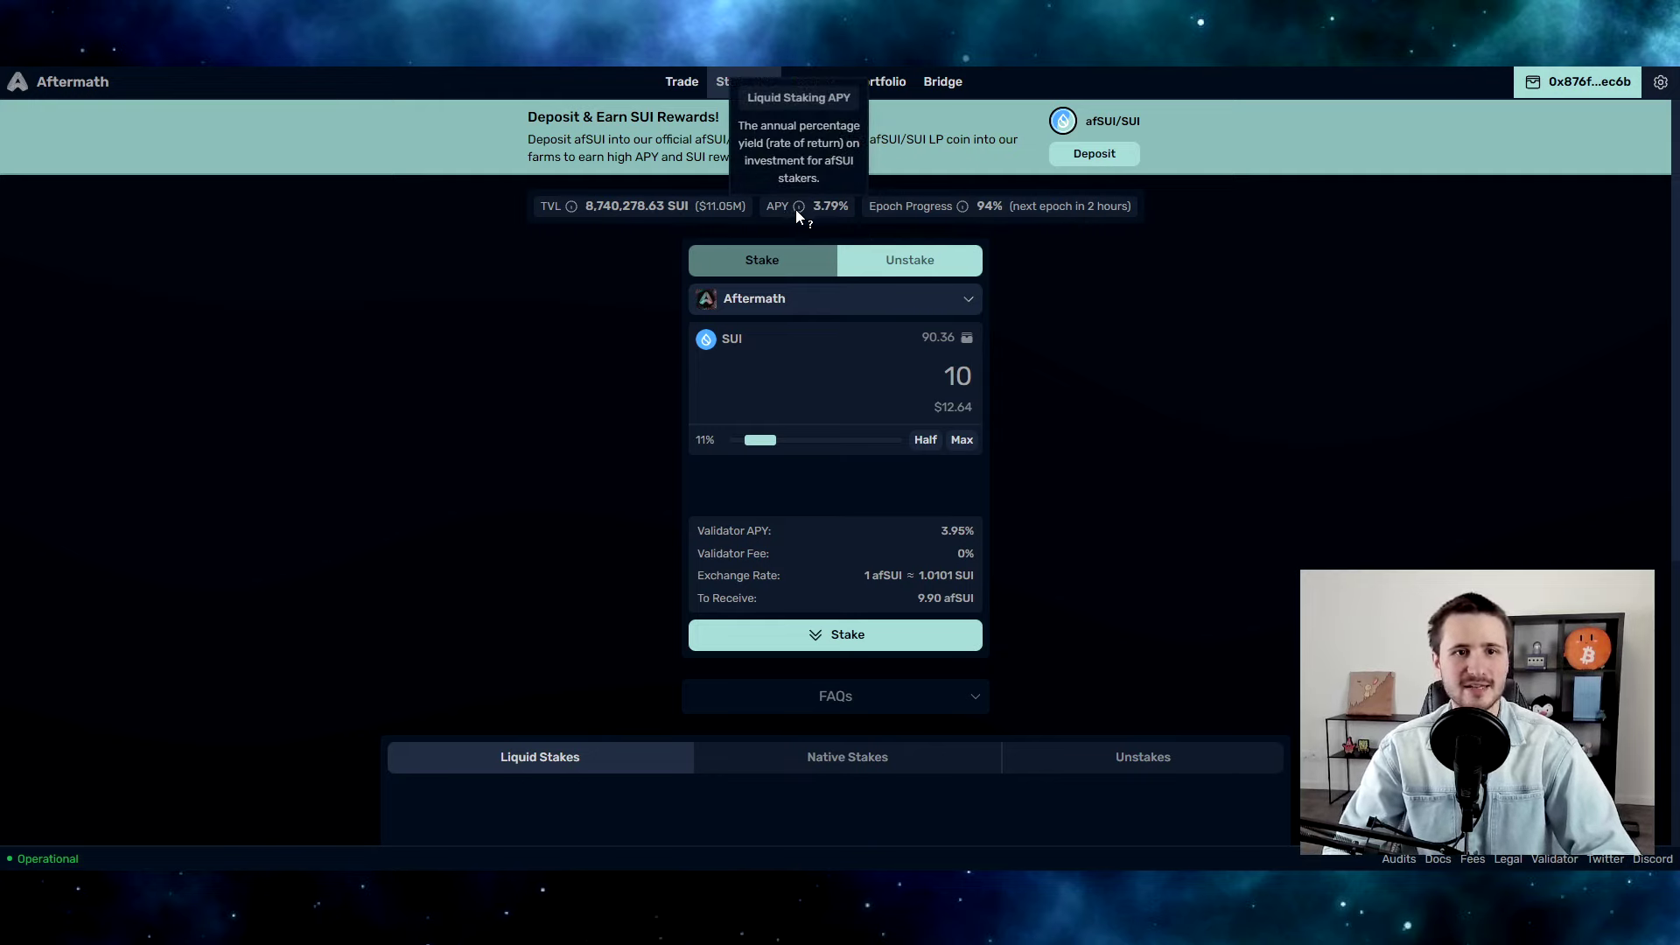
{"action": "double_click", "coordinate": [834, 206]}
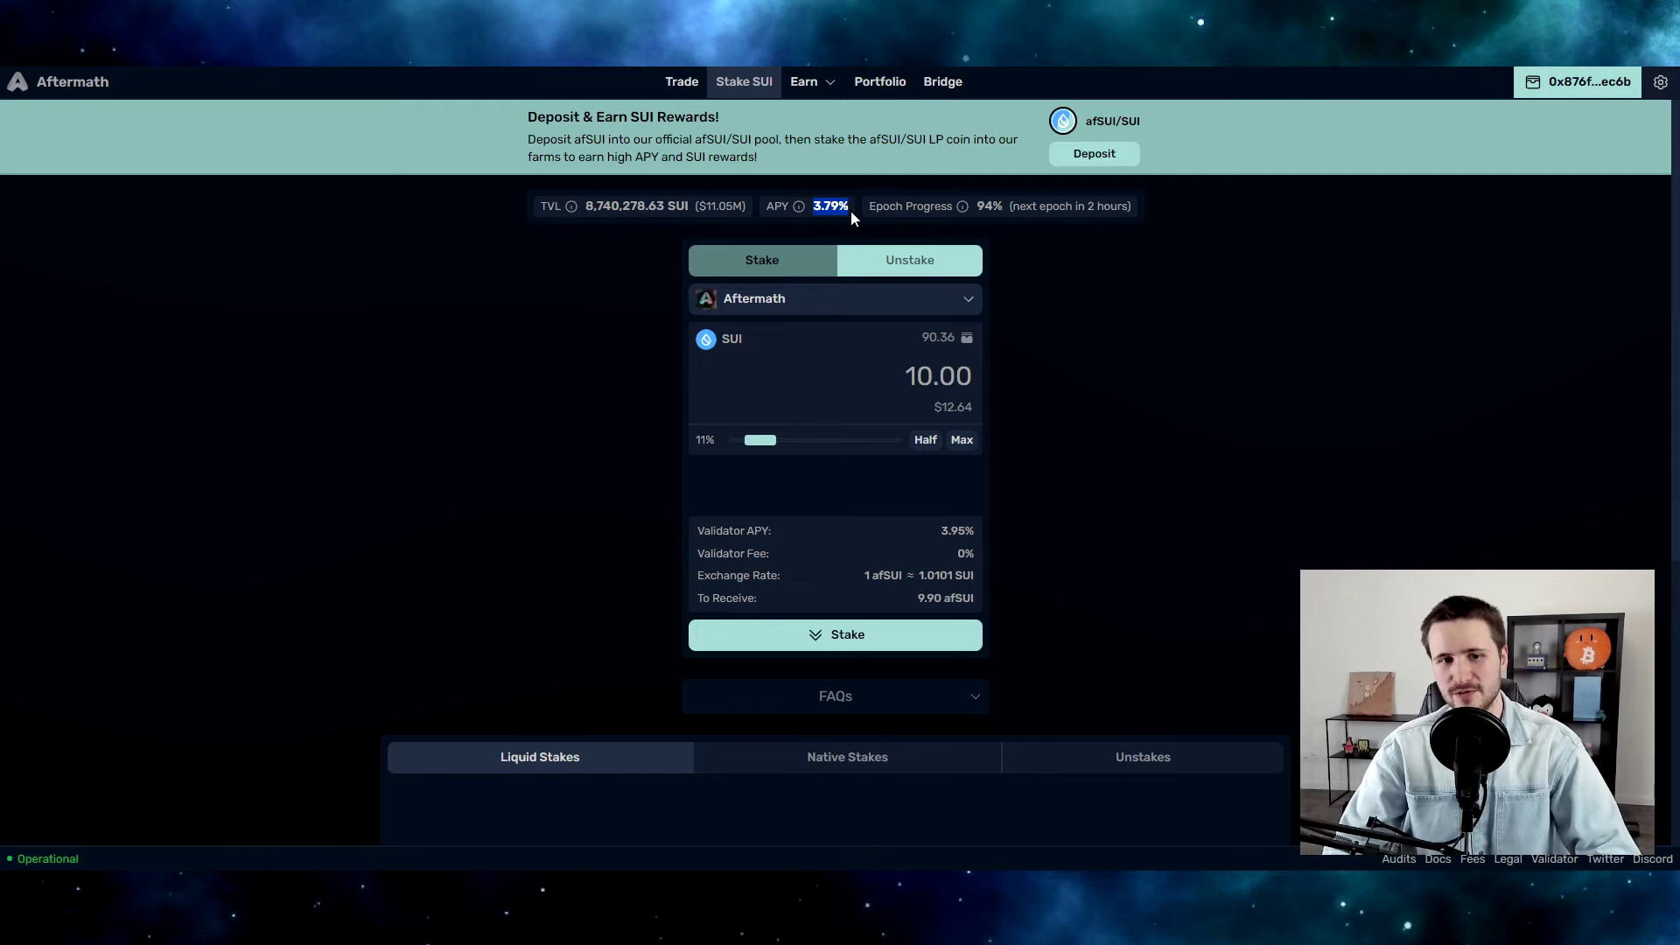
{"action": "left_click", "coordinate": [850, 208]}
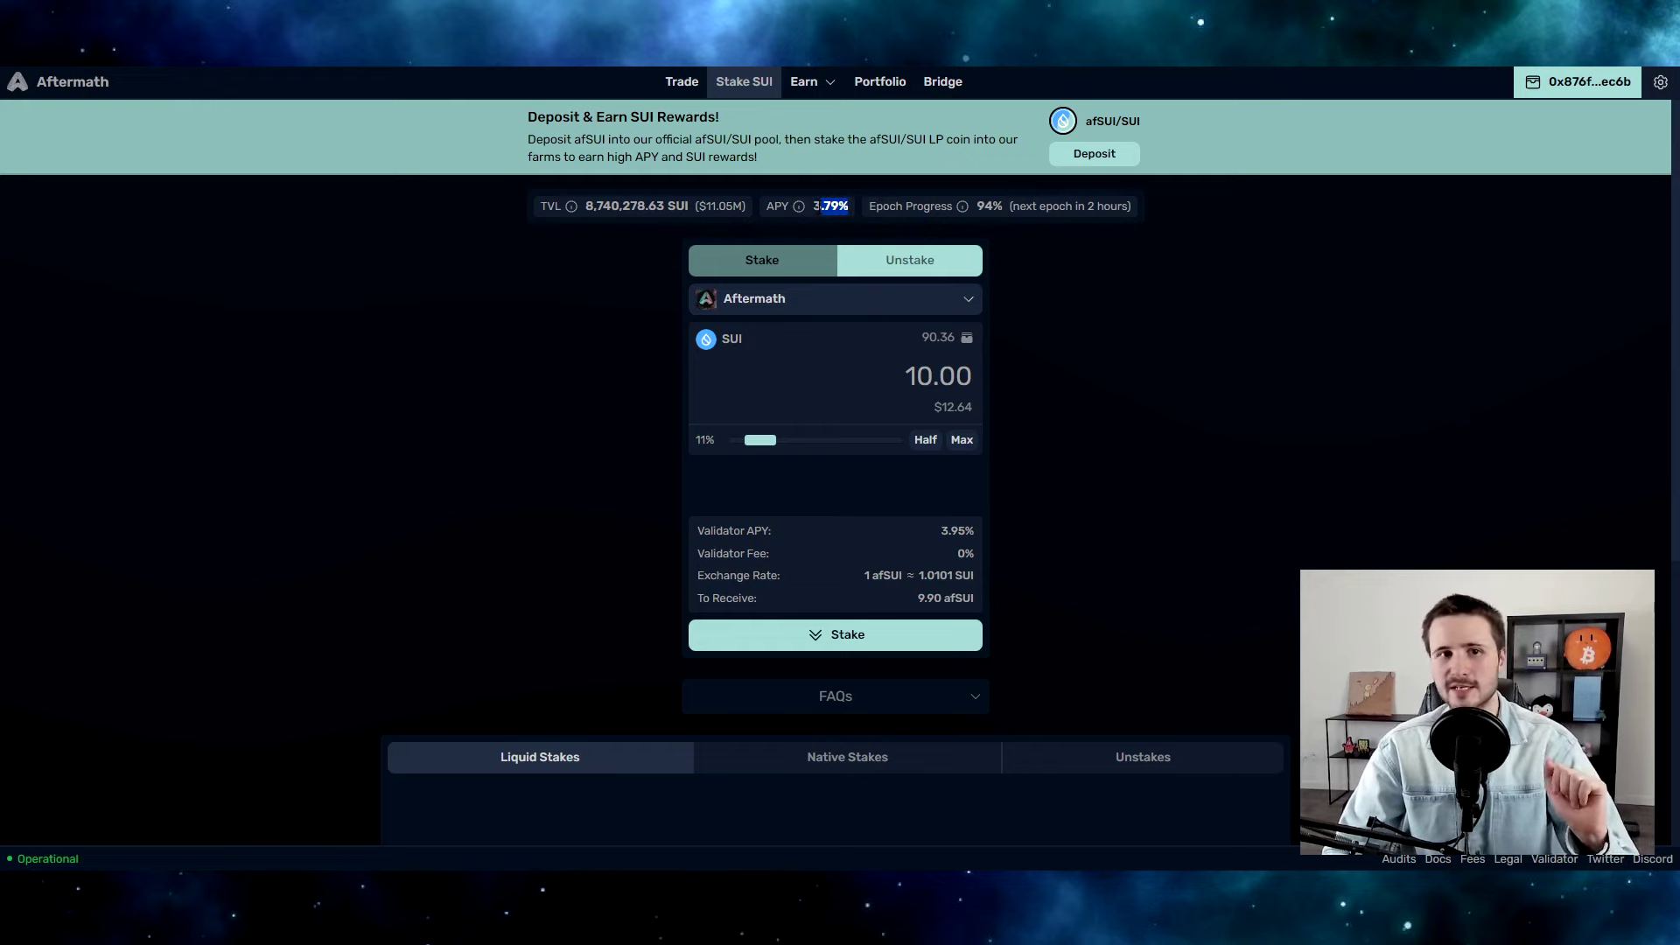
{"action": "left_click_drag", "start_coordinate": [819, 207], "coordinate": [813, 207]}
{"action": "left_click", "coordinate": [854, 210]}
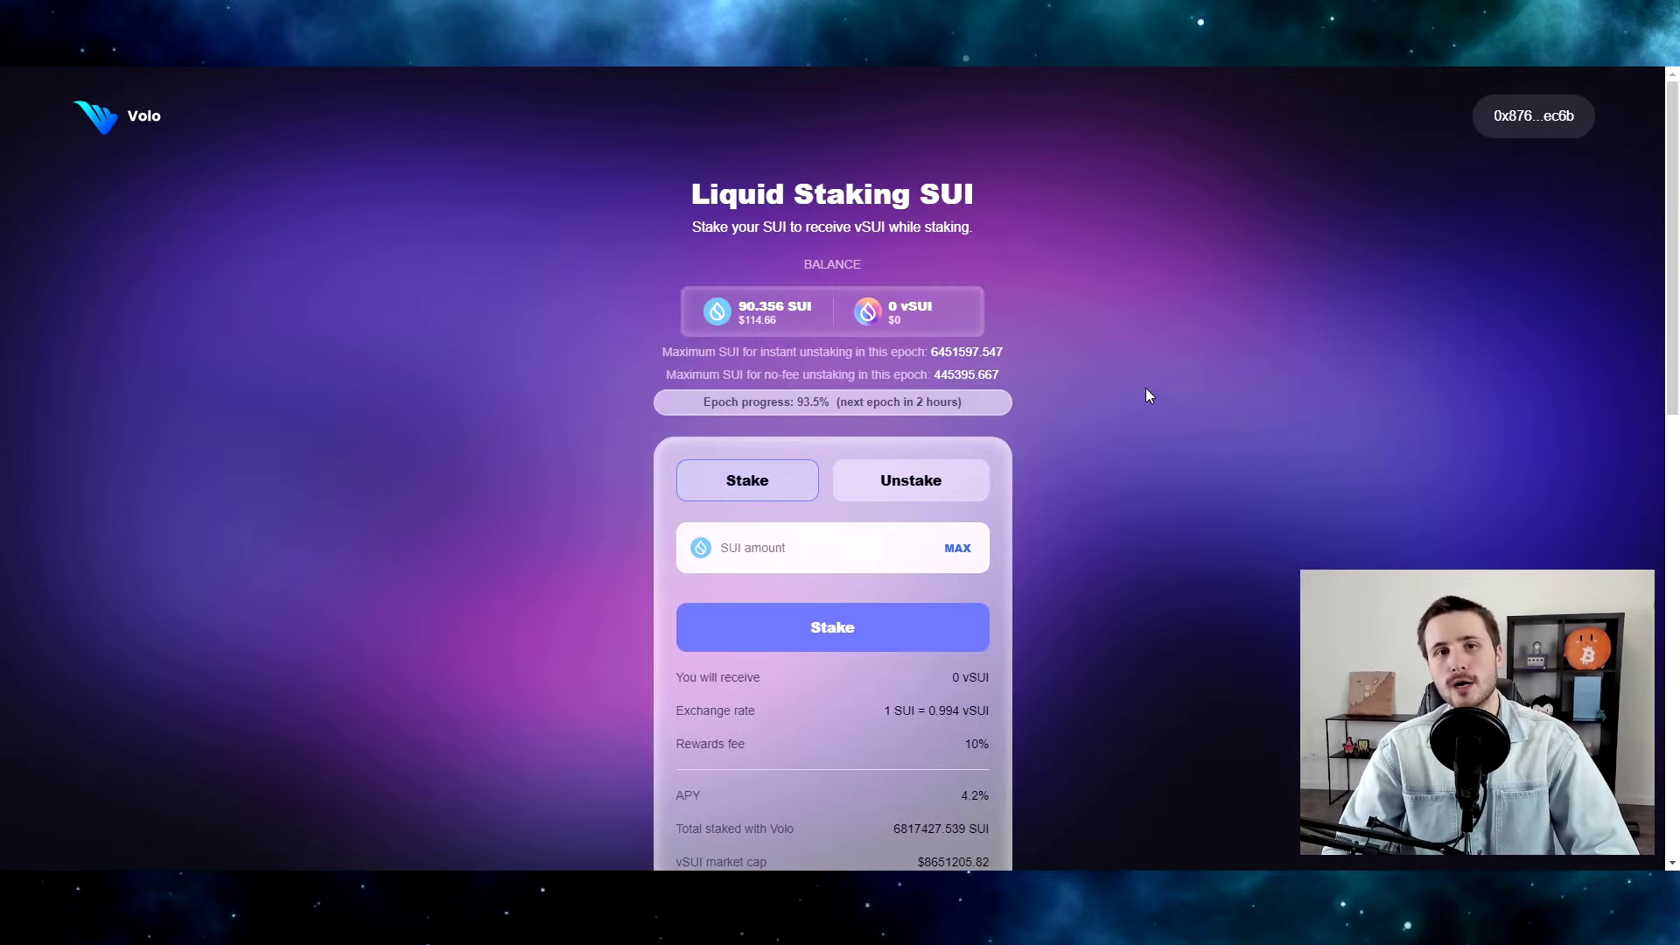
Step: On Volo, show the vSUI unstaking form and check the time remaining until the next epoch
{"action": "left_click", "coordinate": [899, 490]}
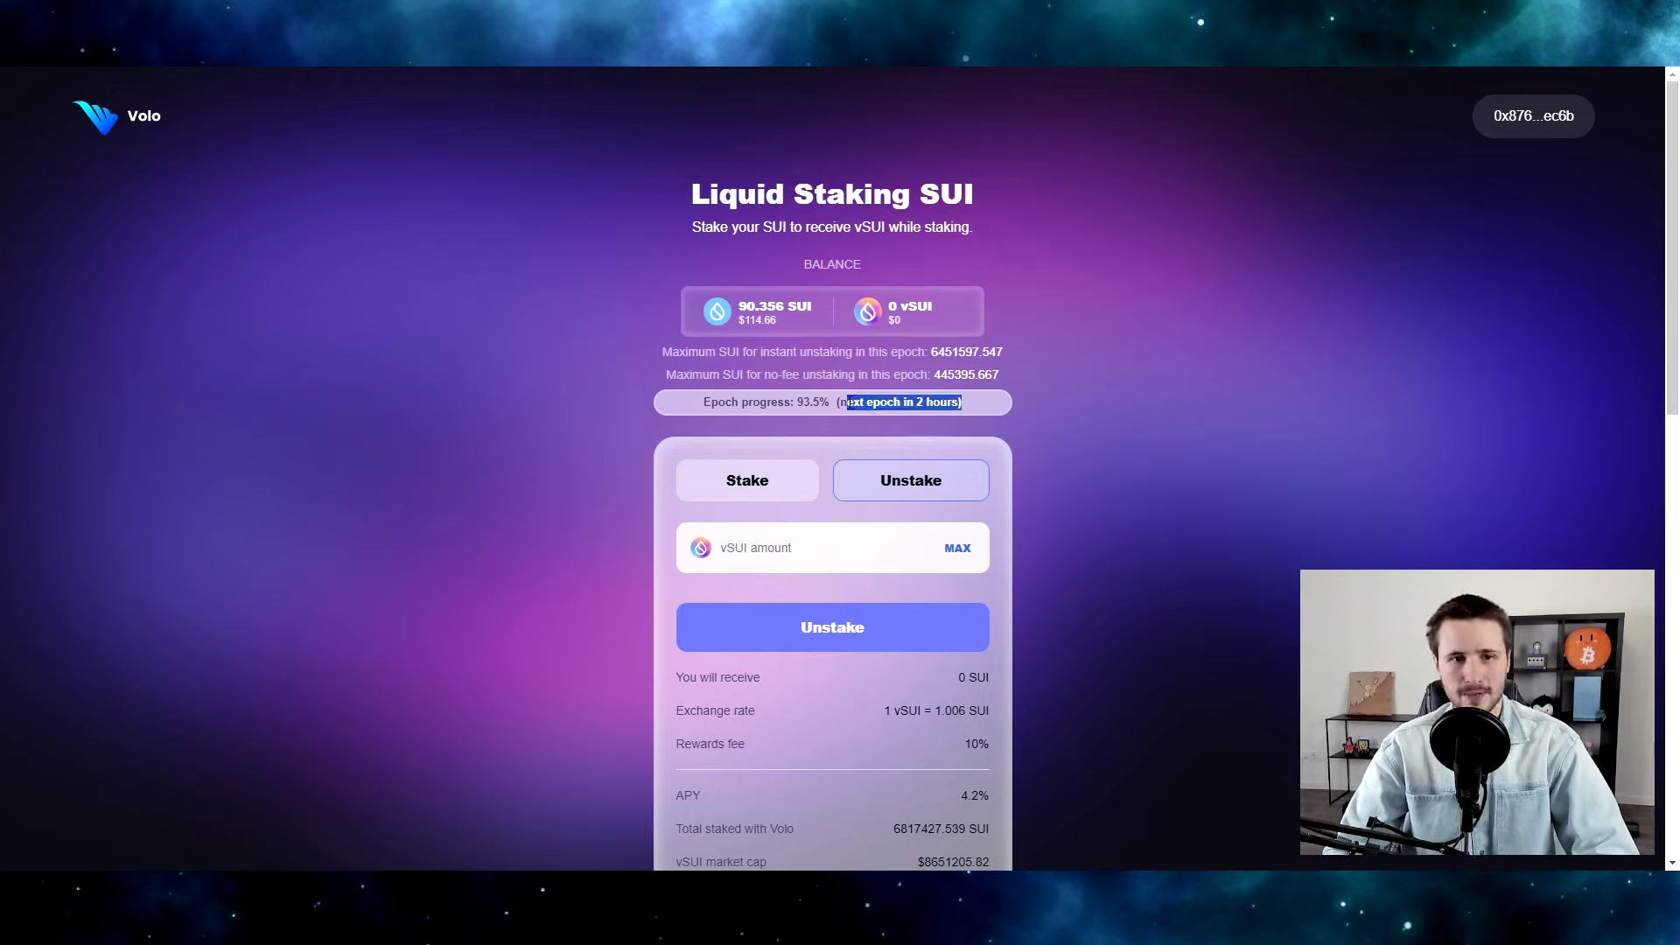
{"action": "left_click_drag", "start_coordinate": [840, 406], "coordinate": [889, 408]}
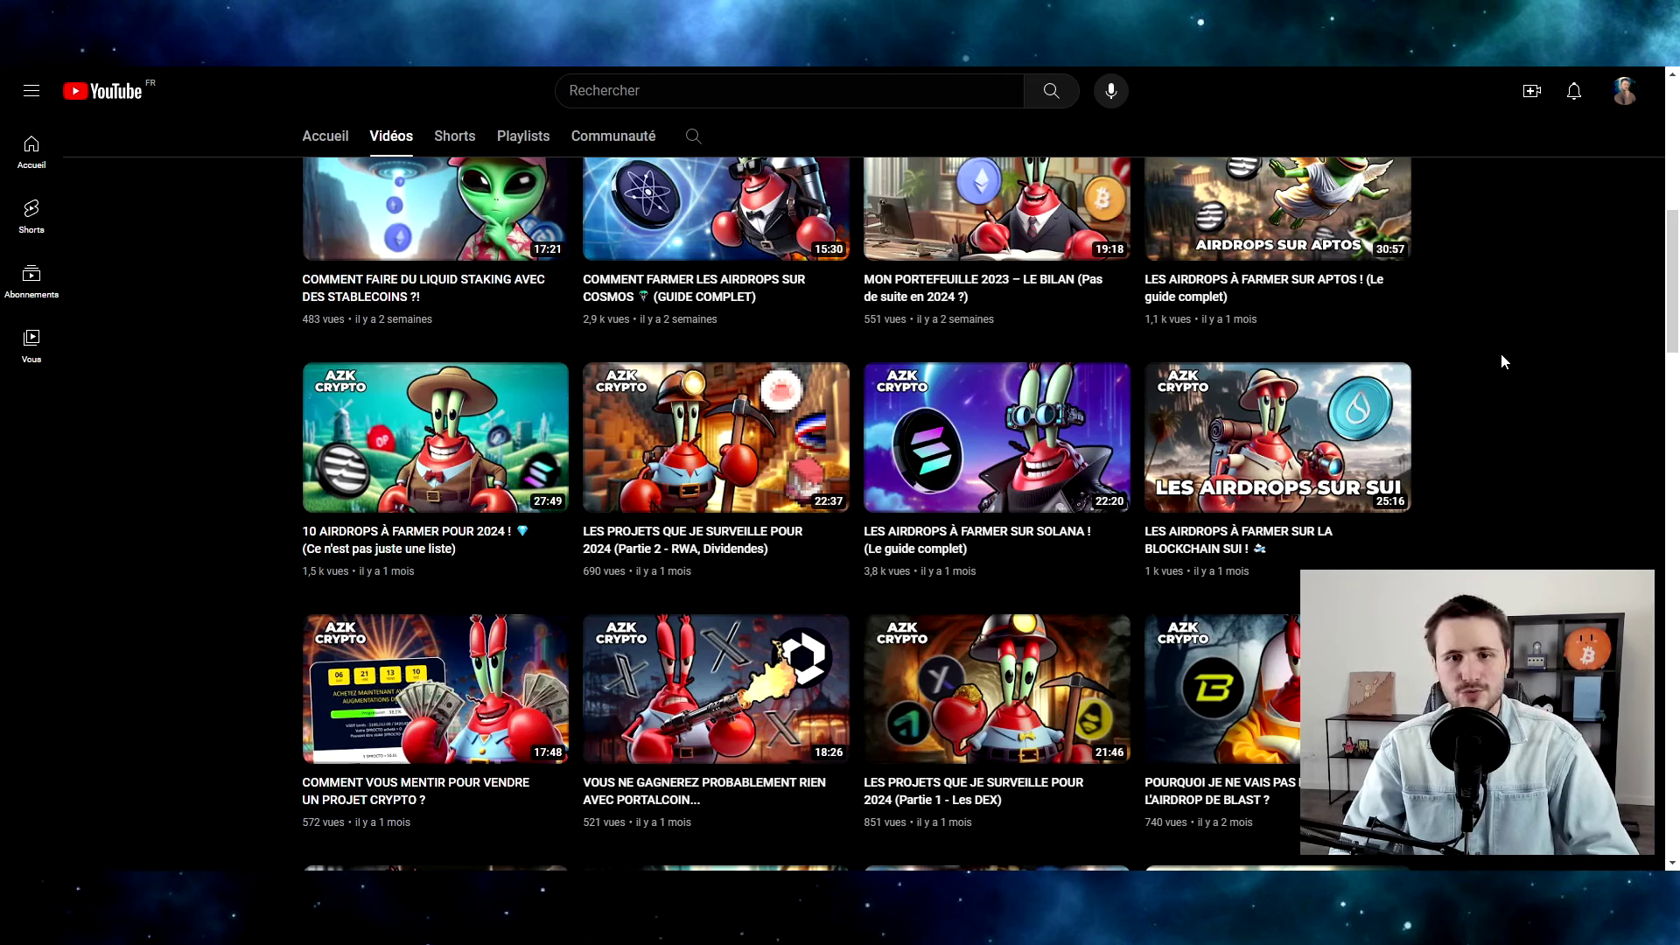
Step: On YouTube, look through the AZK Crypto channel's videos for those about Sui airdrops and yields
{"action": "mouse_move", "coordinate": [1219, 366]}
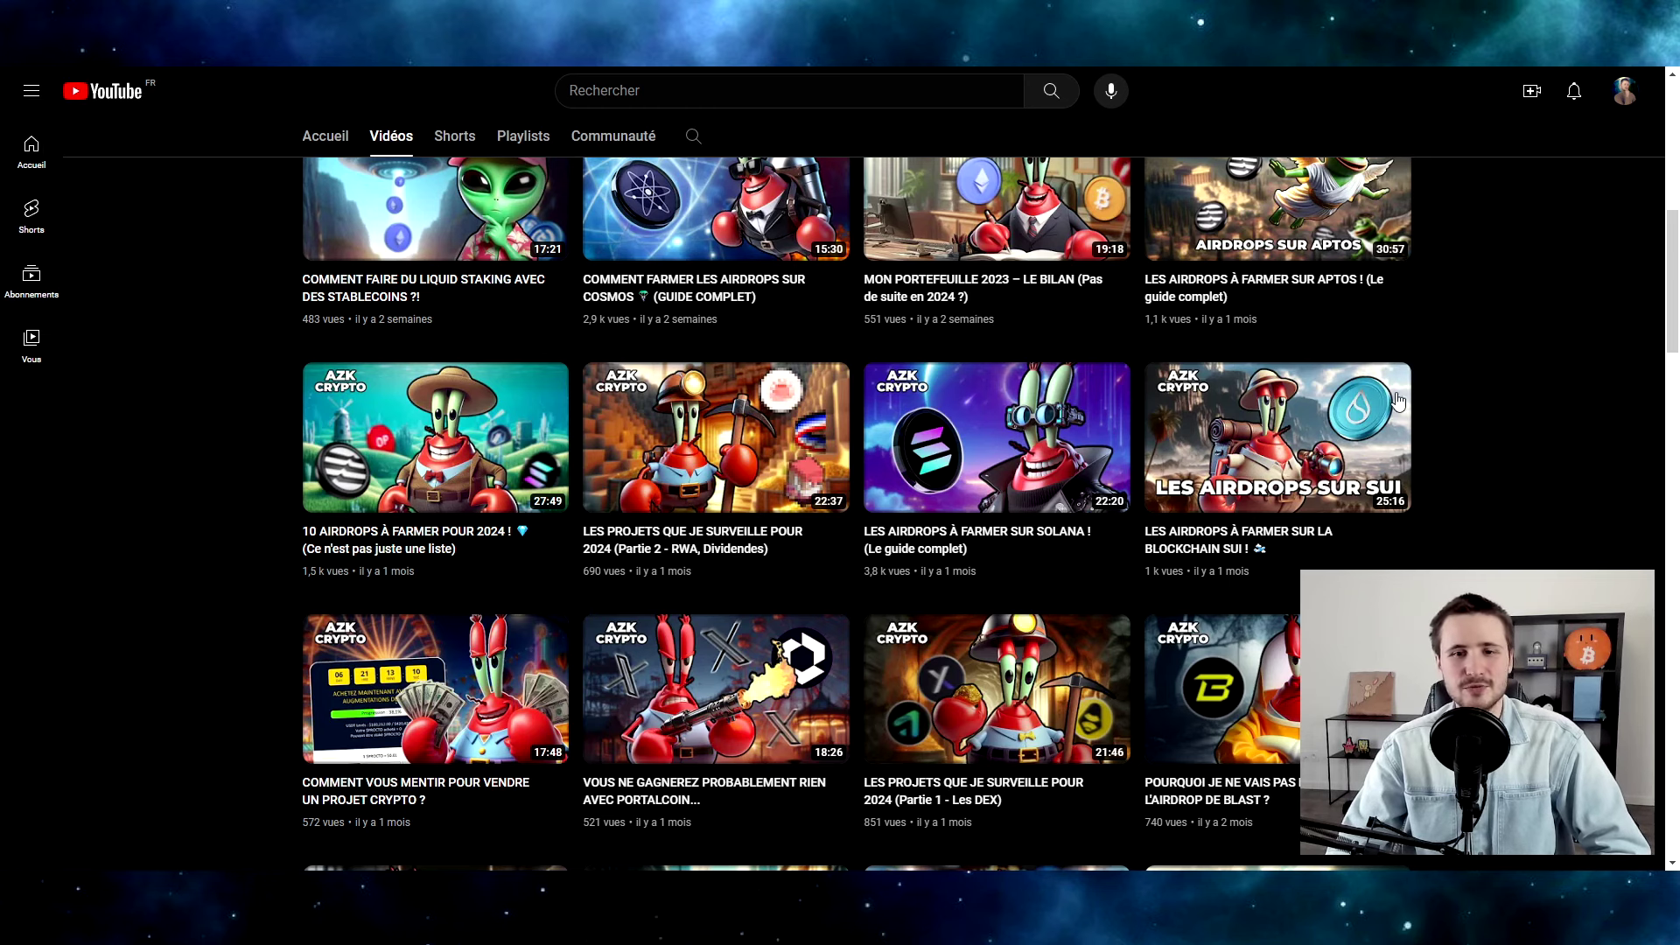
{"action": "scroll", "coordinate": [1530, 425], "scroll_direction": "down", "scroll_amount": 10}
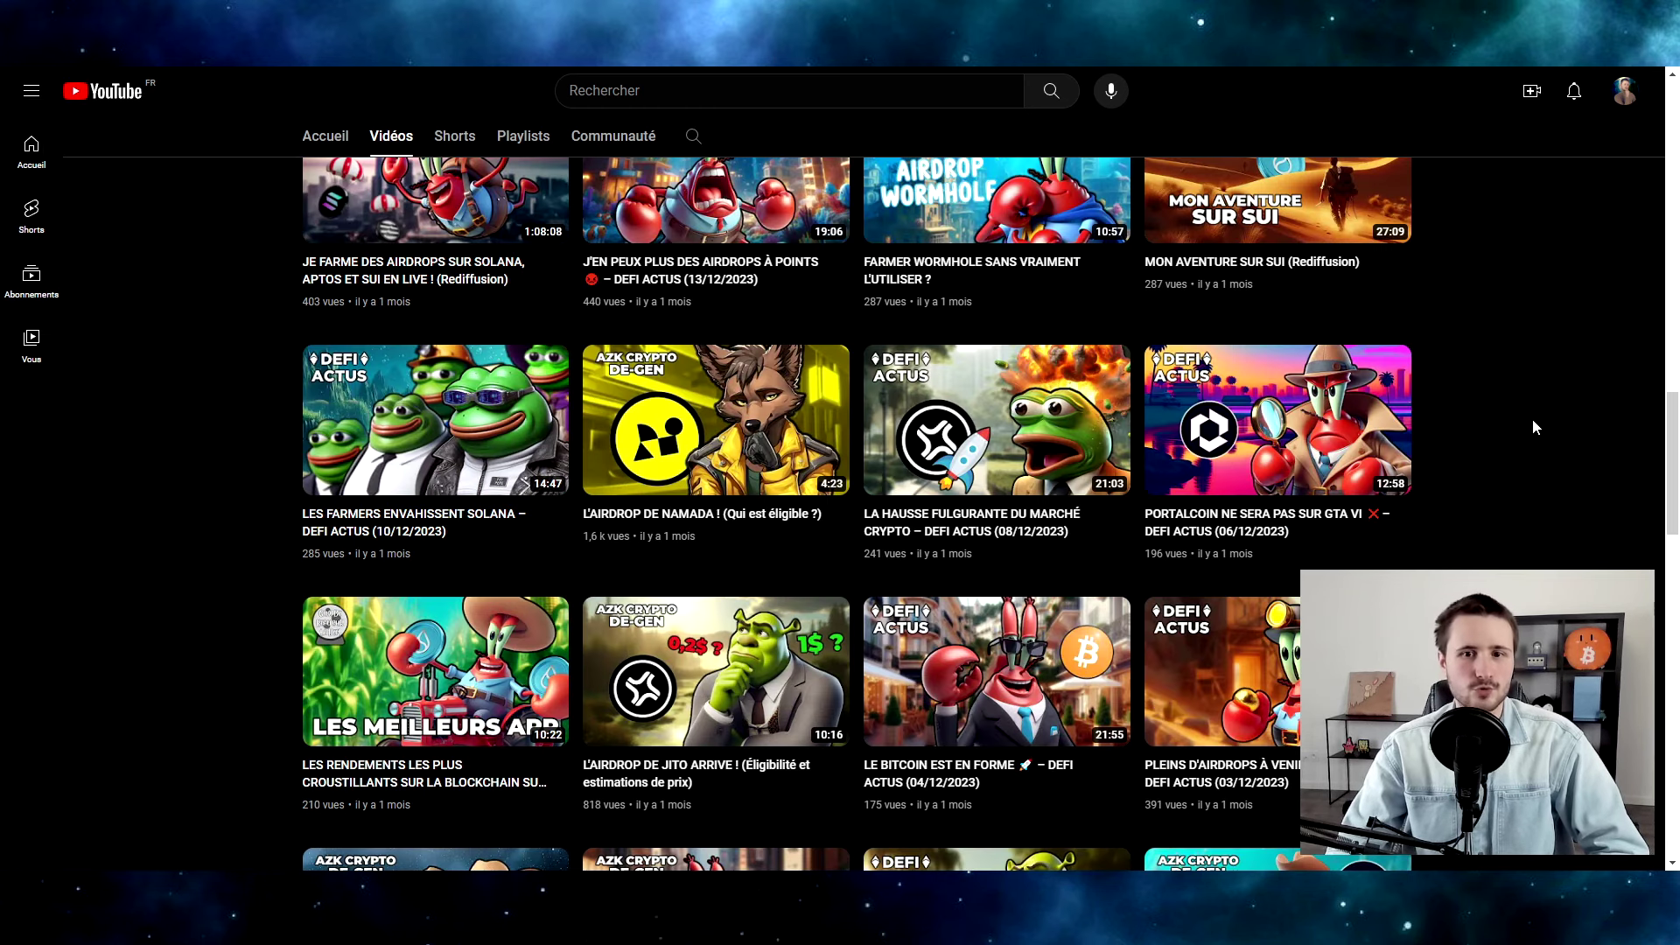
{"action": "scroll", "coordinate": [1531, 411], "scroll_direction": "up", "scroll_amount": 1}
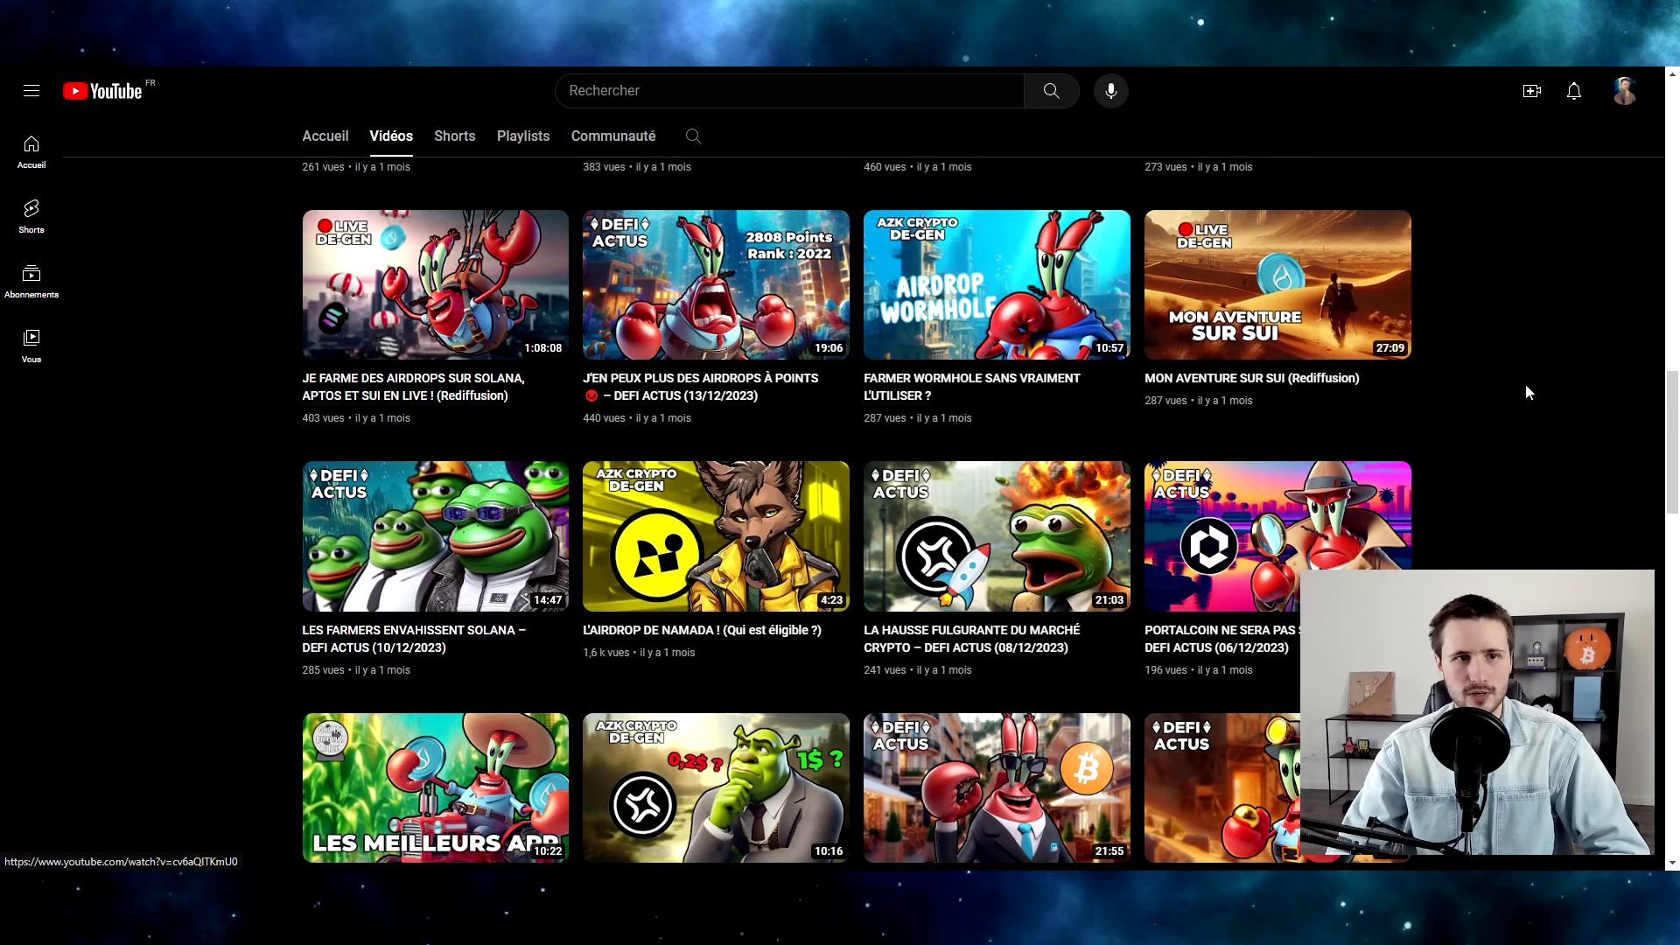
{"action": "mouse_move", "coordinate": [427, 261]}
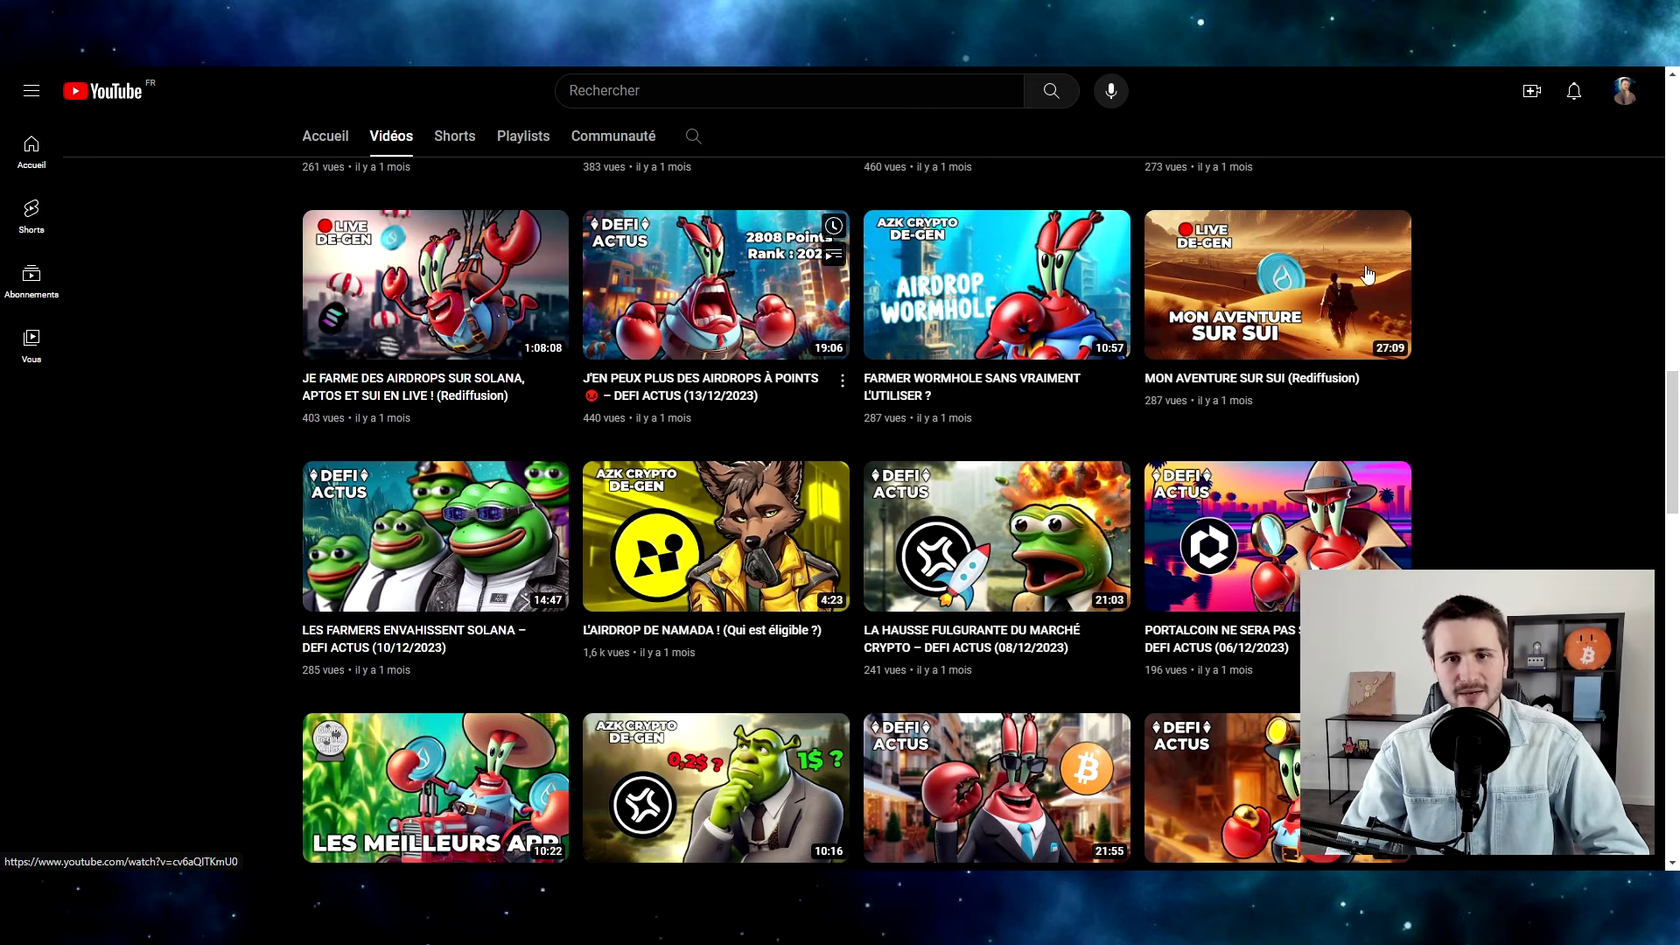
{"action": "mouse_move", "coordinate": [1273, 272]}
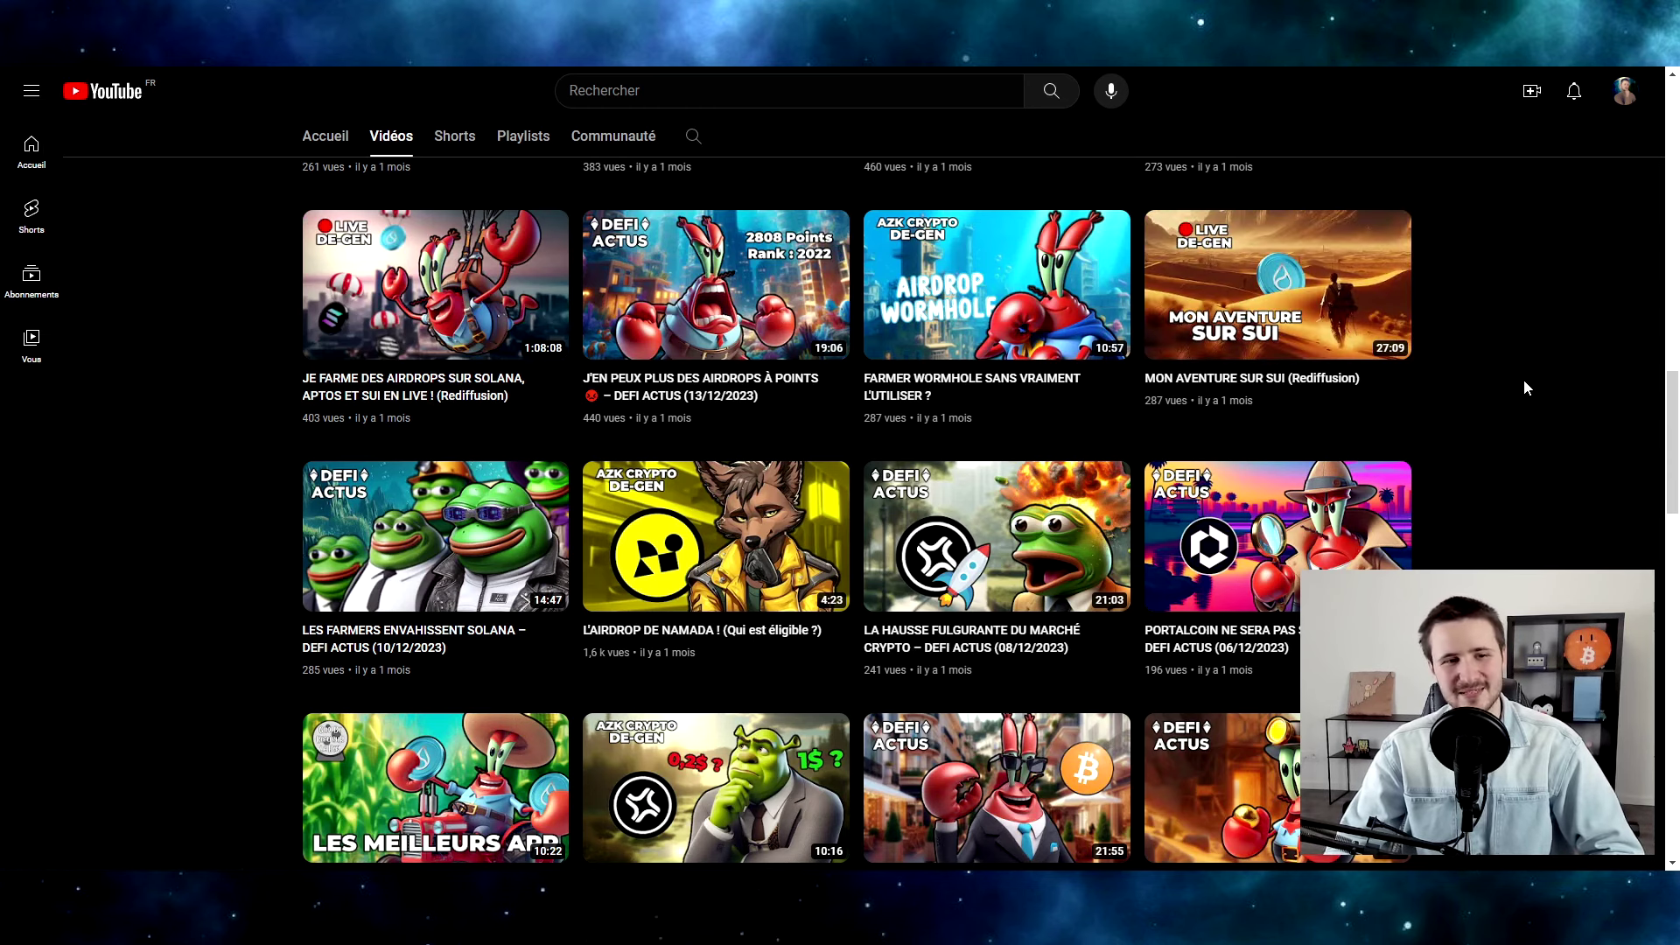
{"action": "scroll", "coordinate": [1485, 412], "scroll_direction": "down", "scroll_amount": 1}
{"action": "scroll", "coordinate": [1485, 412], "scroll_direction": "down", "scroll_amount": 1}
{"action": "scroll", "coordinate": [285, 427], "scroll_direction": "down", "scroll_amount": 1}
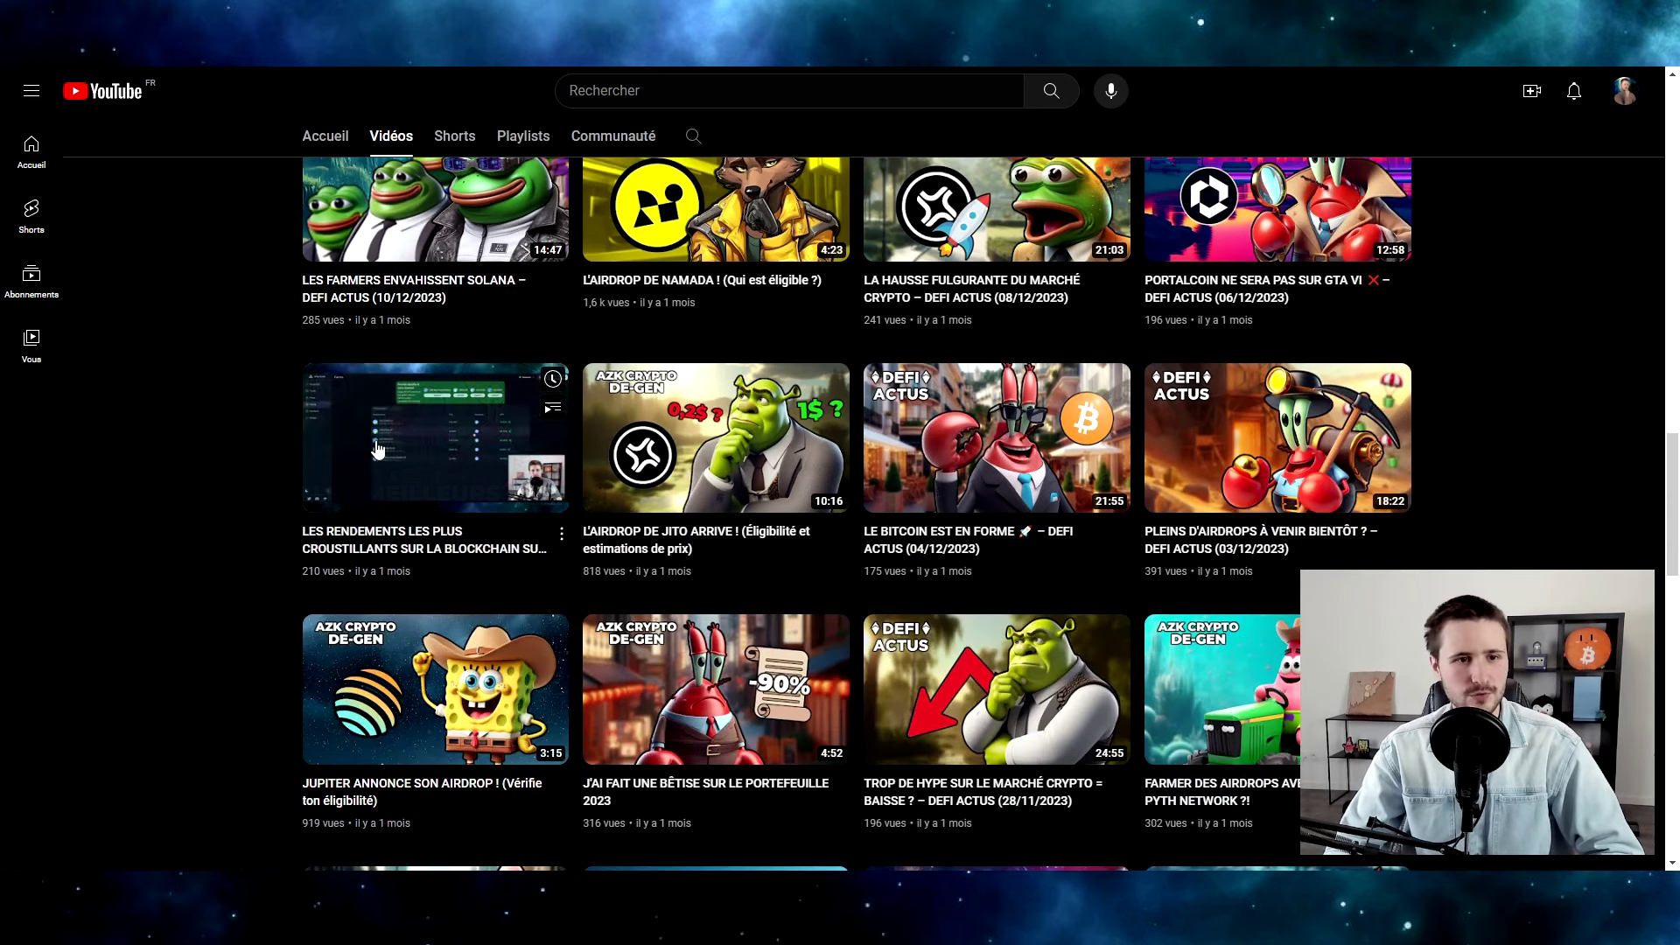
{"action": "mouse_move", "coordinate": [442, 554]}
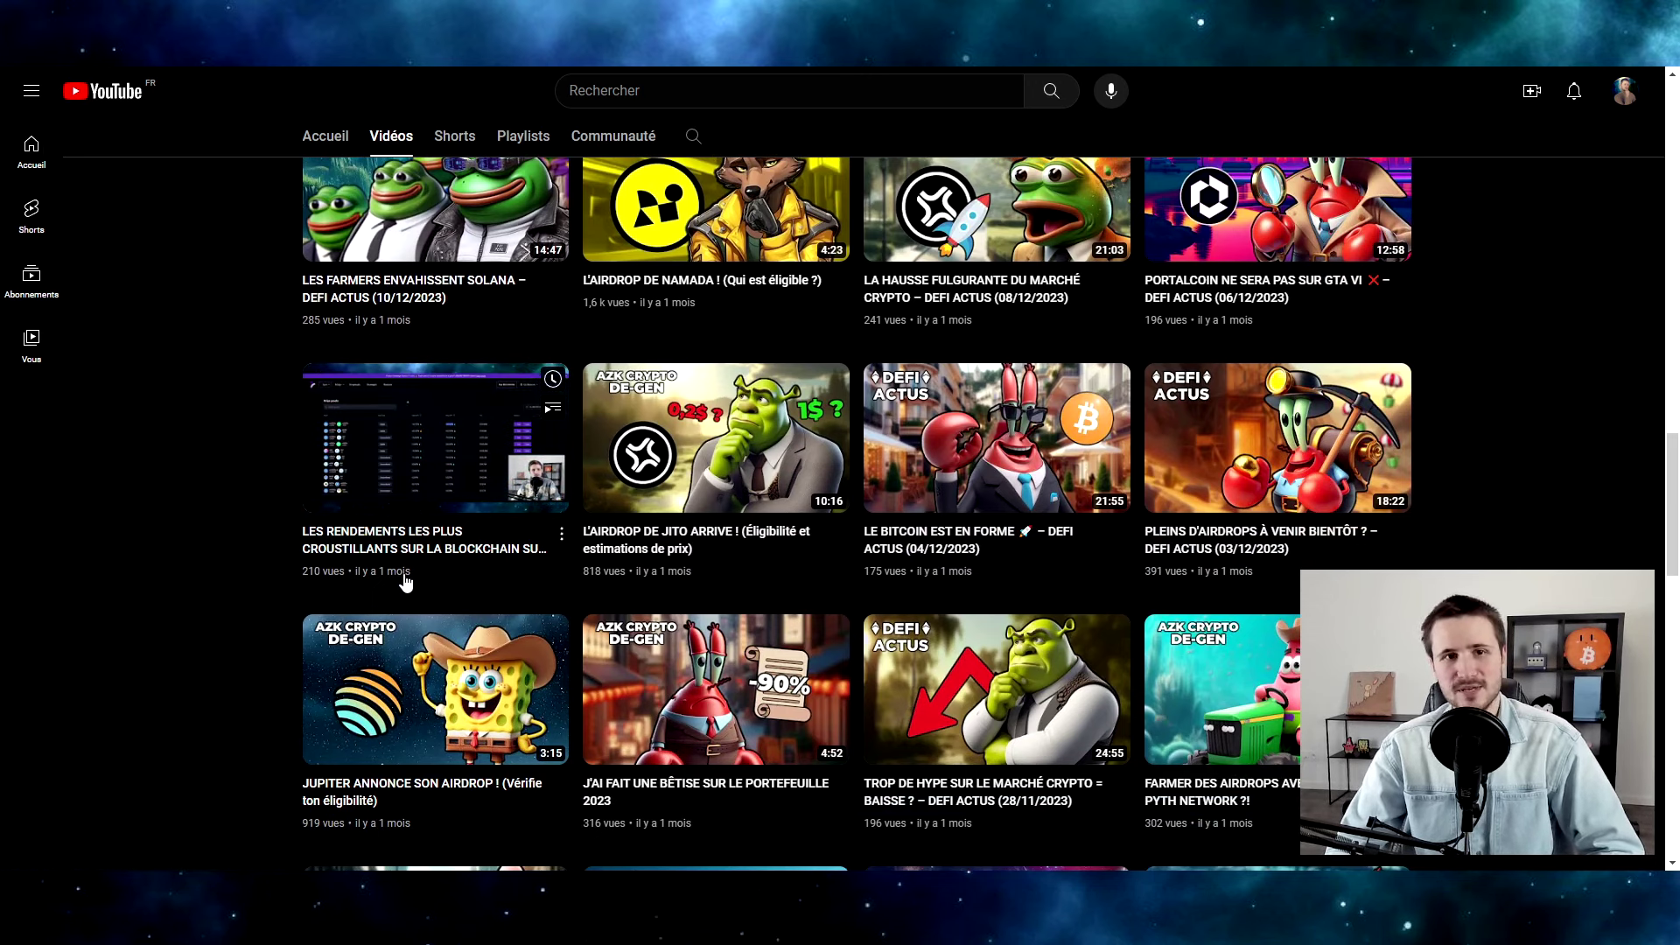
{"action": "mouse_move", "coordinate": [413, 438]}
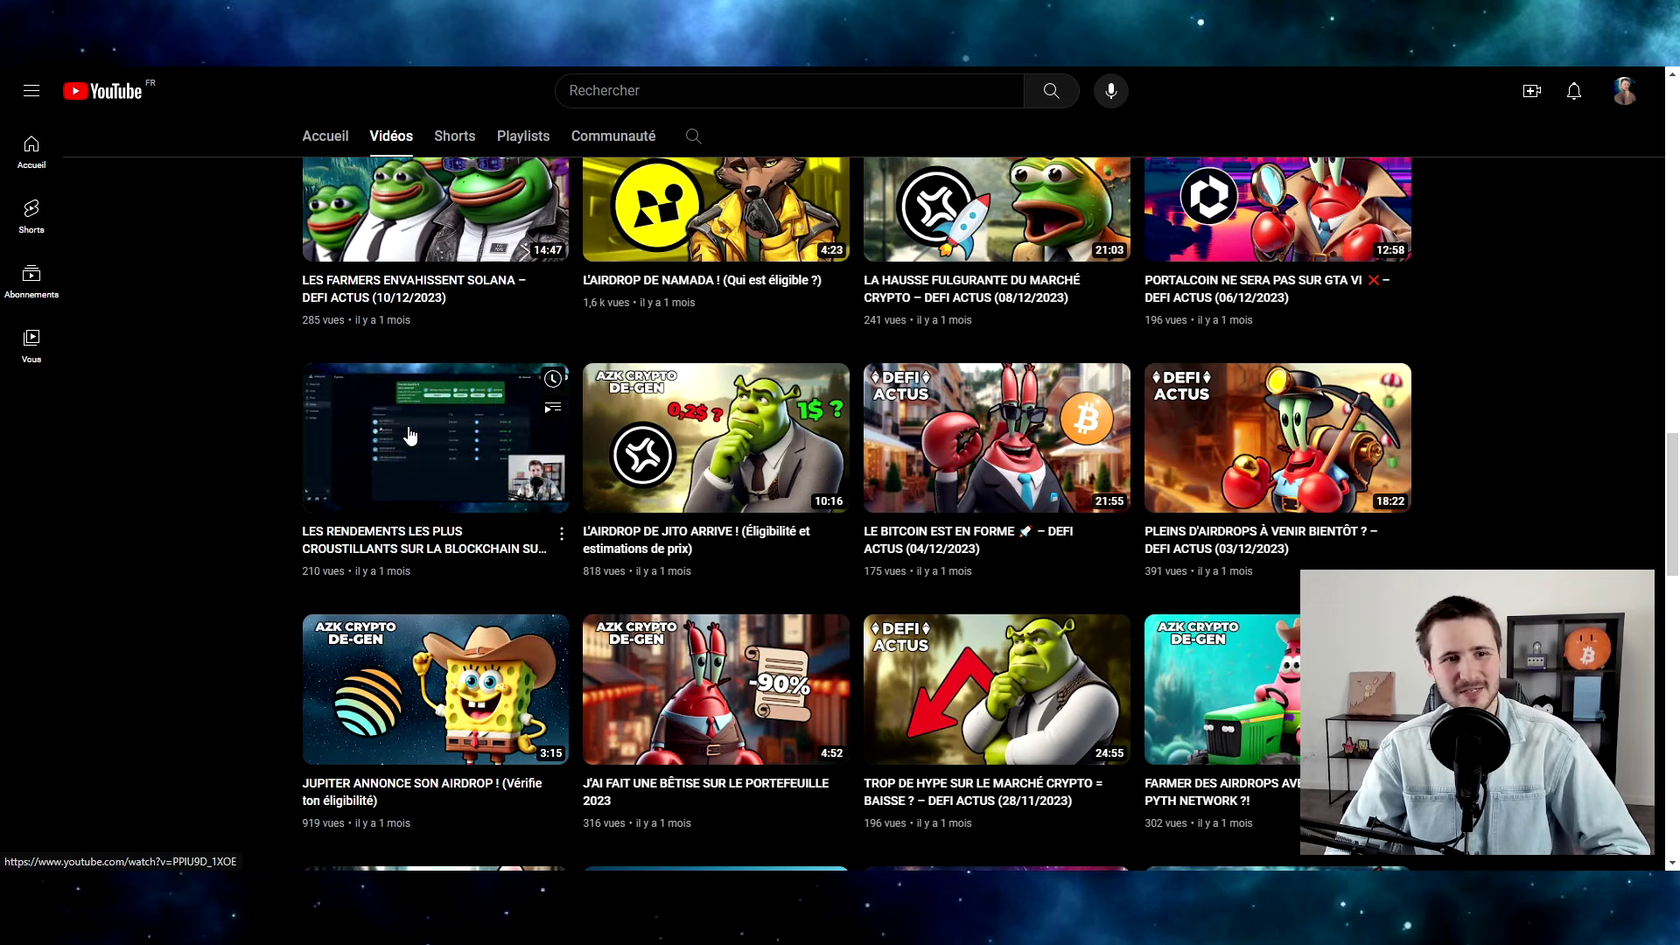